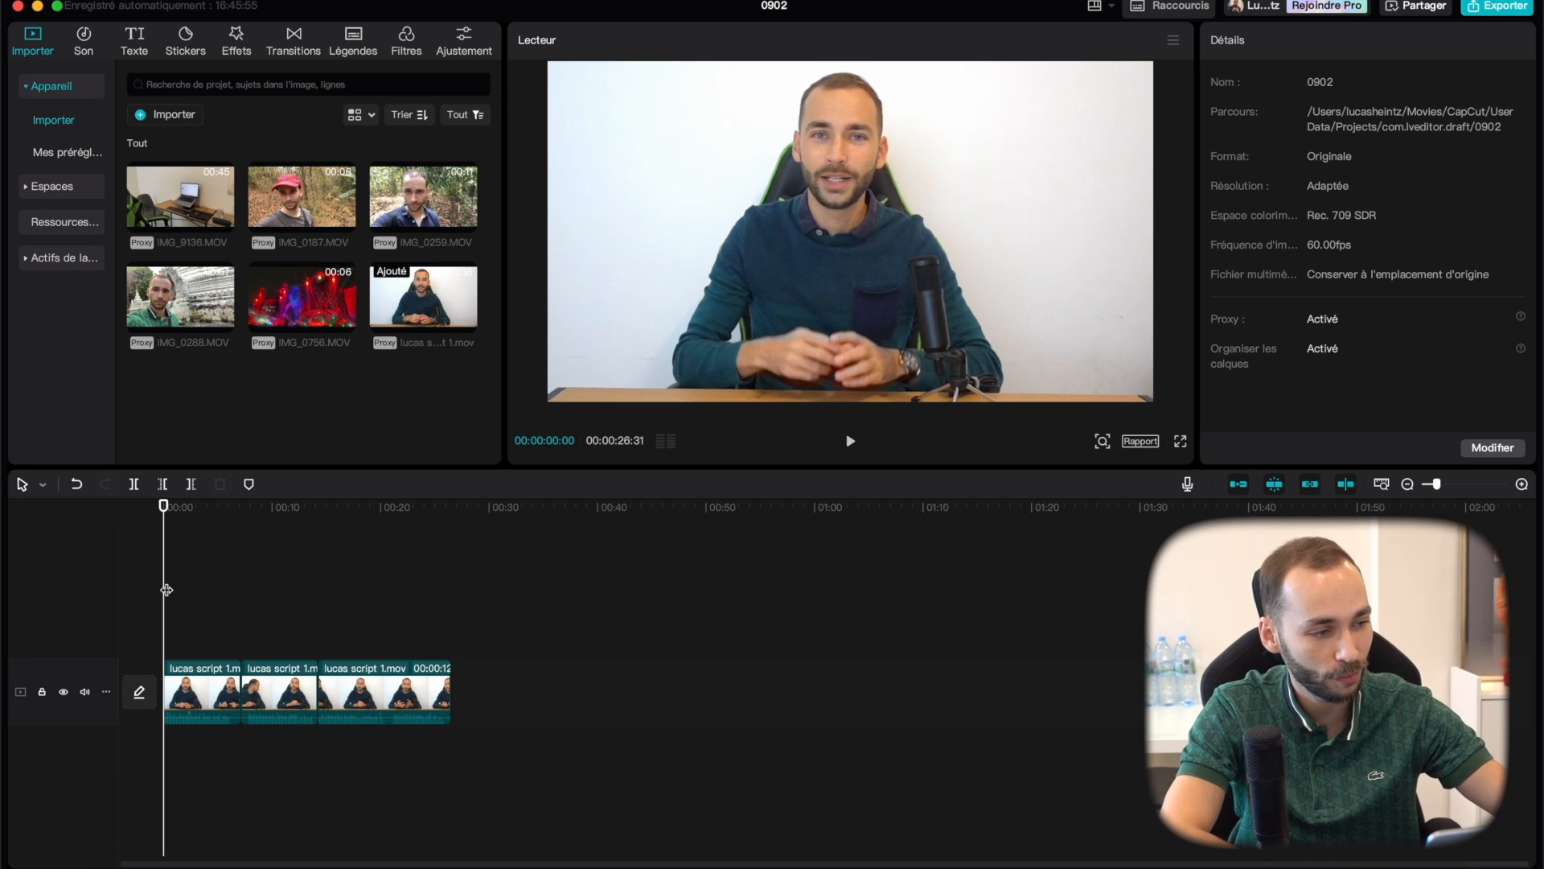
Move the playhead to 00:00:02:04 within the first clip.
{"action": "left_click", "coordinate": [202, 681]}
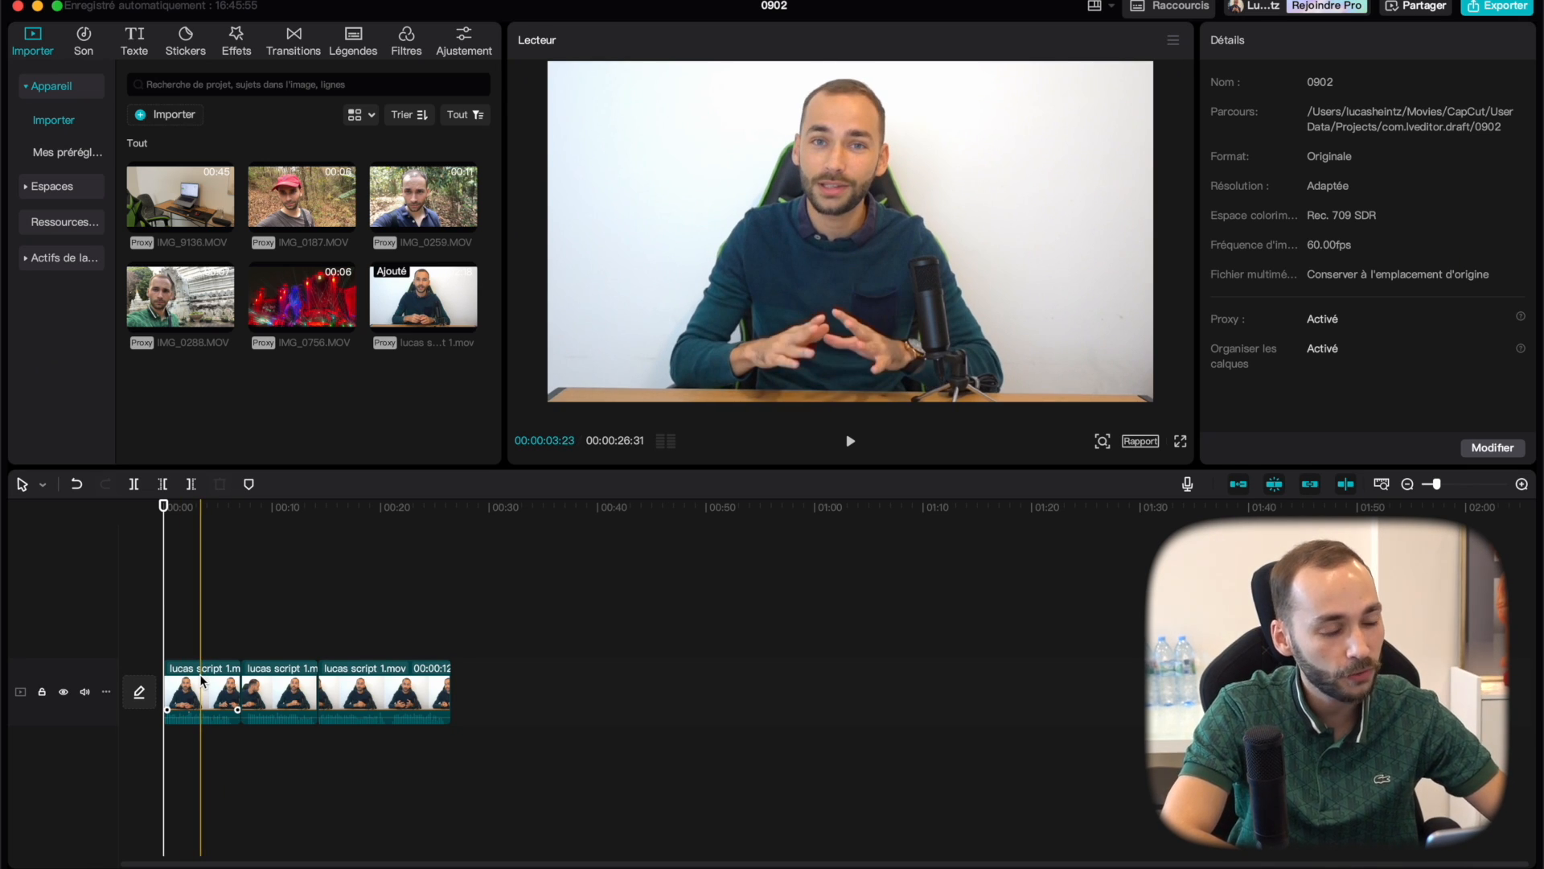
{"action": "left_click", "coordinate": [202, 681]}
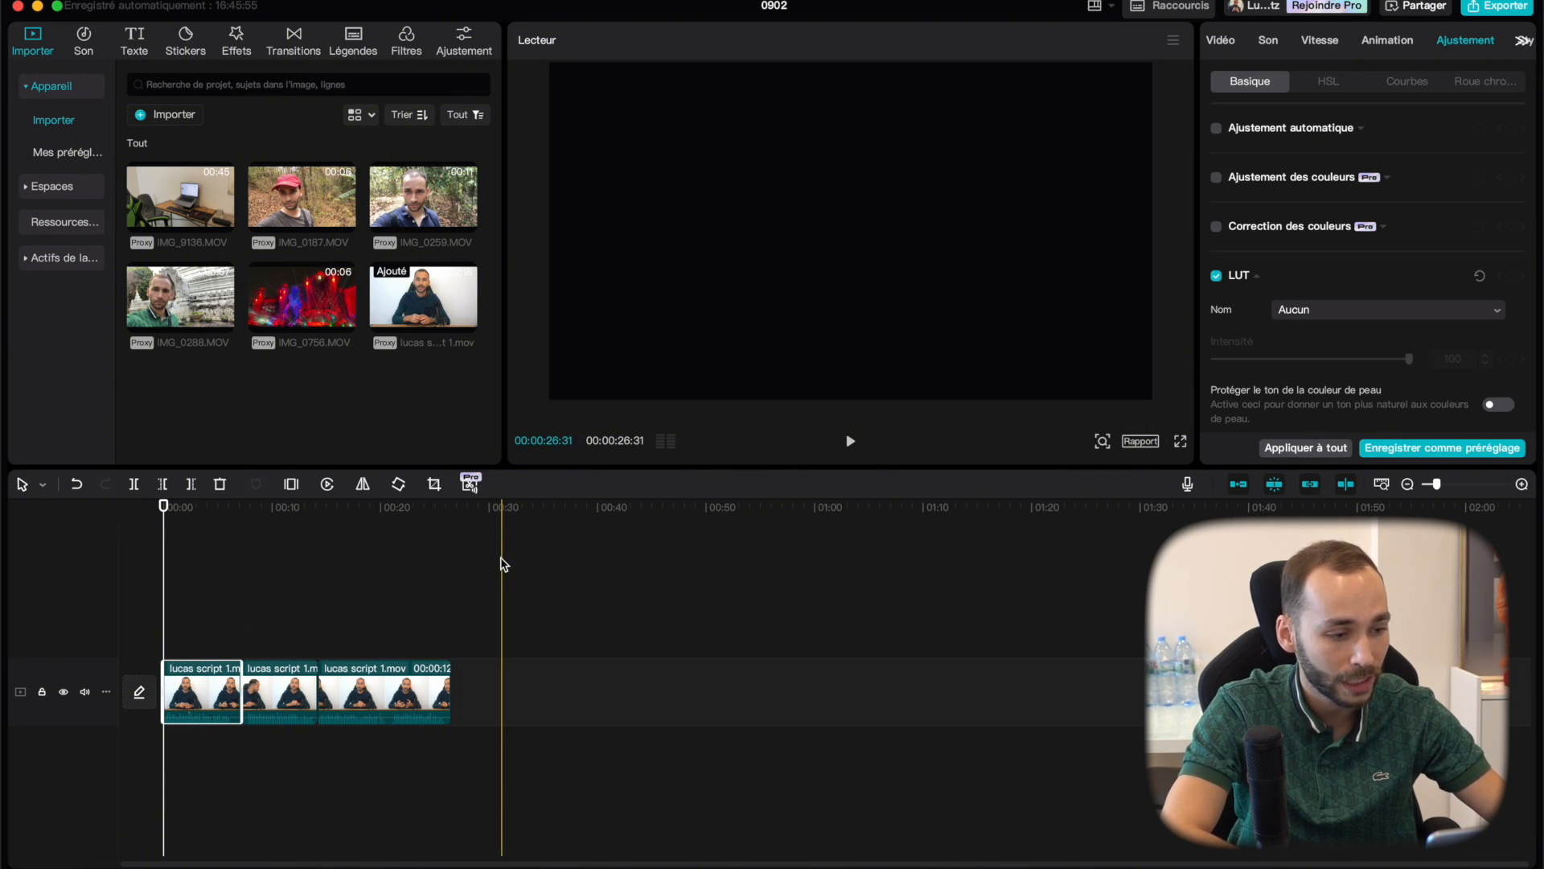
{"action": "left_click", "coordinate": [186, 636]}
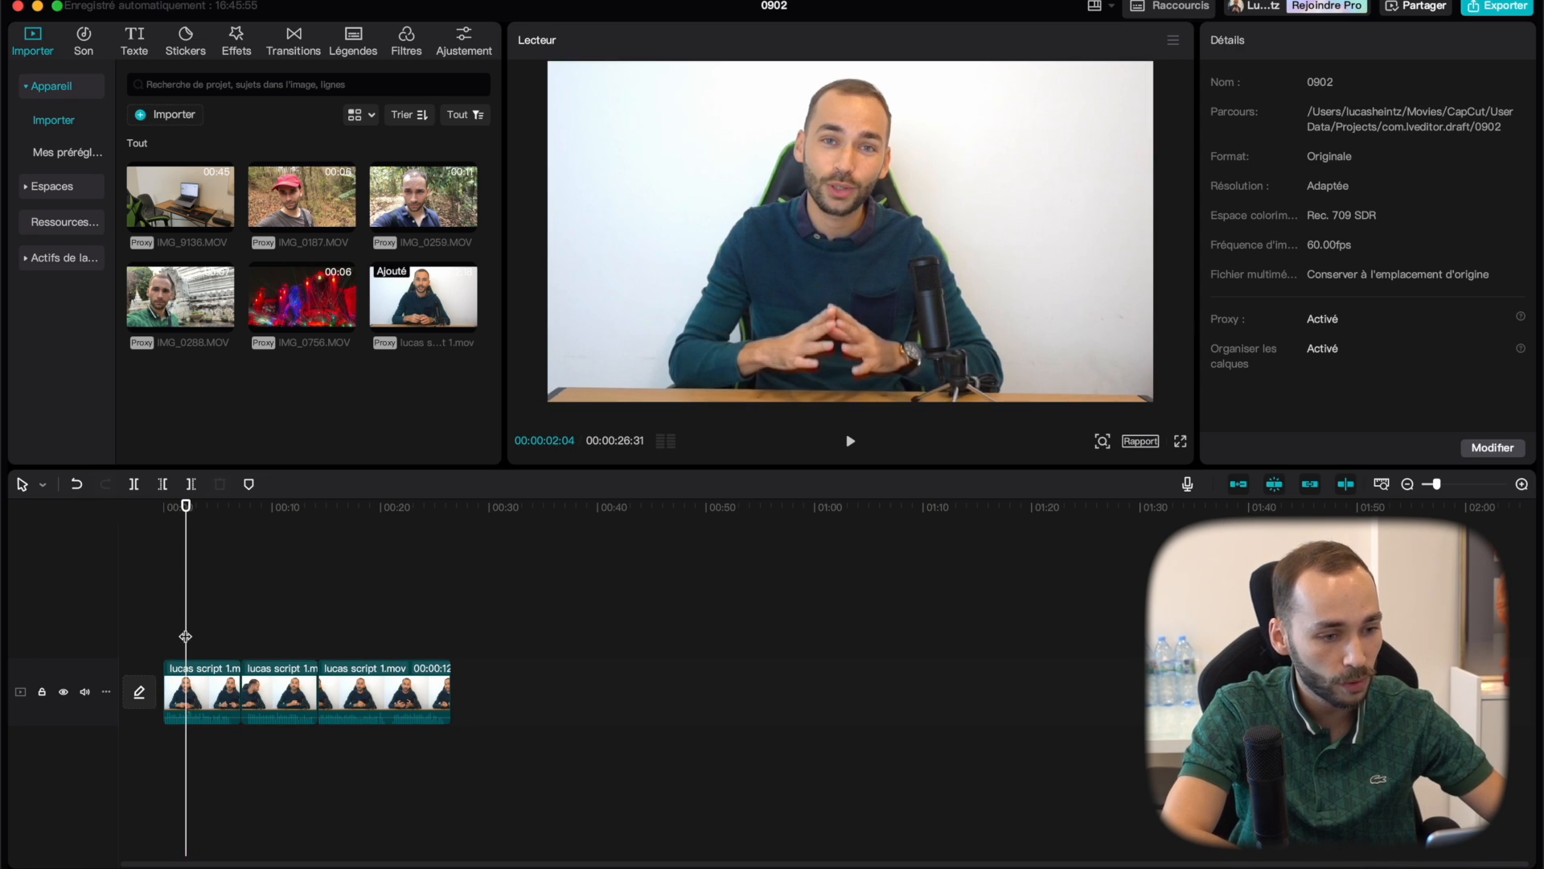
{"action": "left_click", "coordinate": [133, 47]}
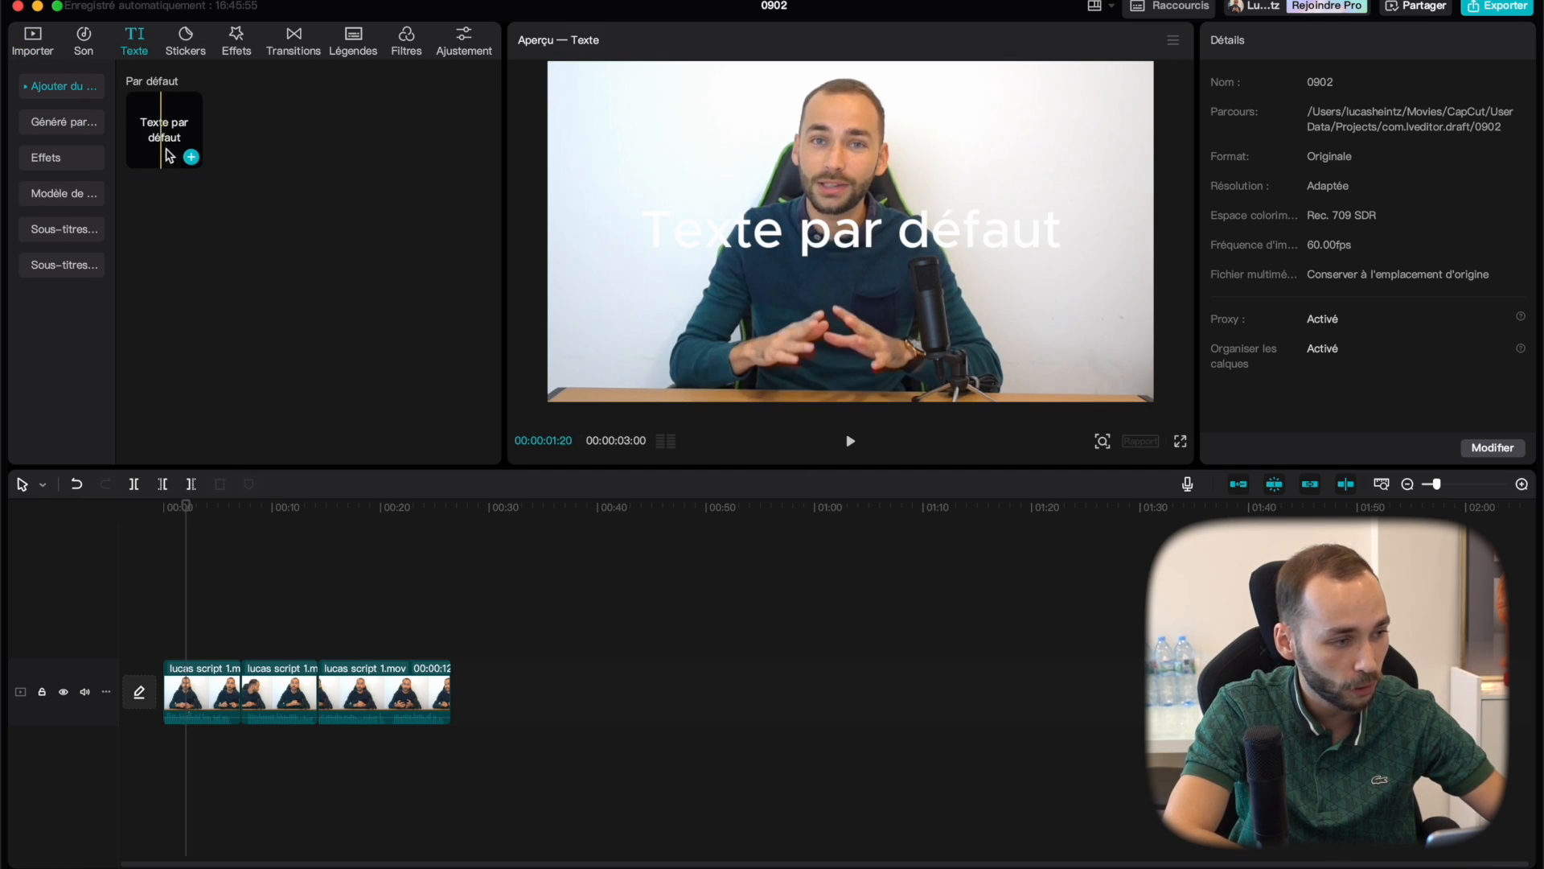
{"action": "left_click_drag", "start_coordinate": [168, 155], "coordinate": [225, 640]}
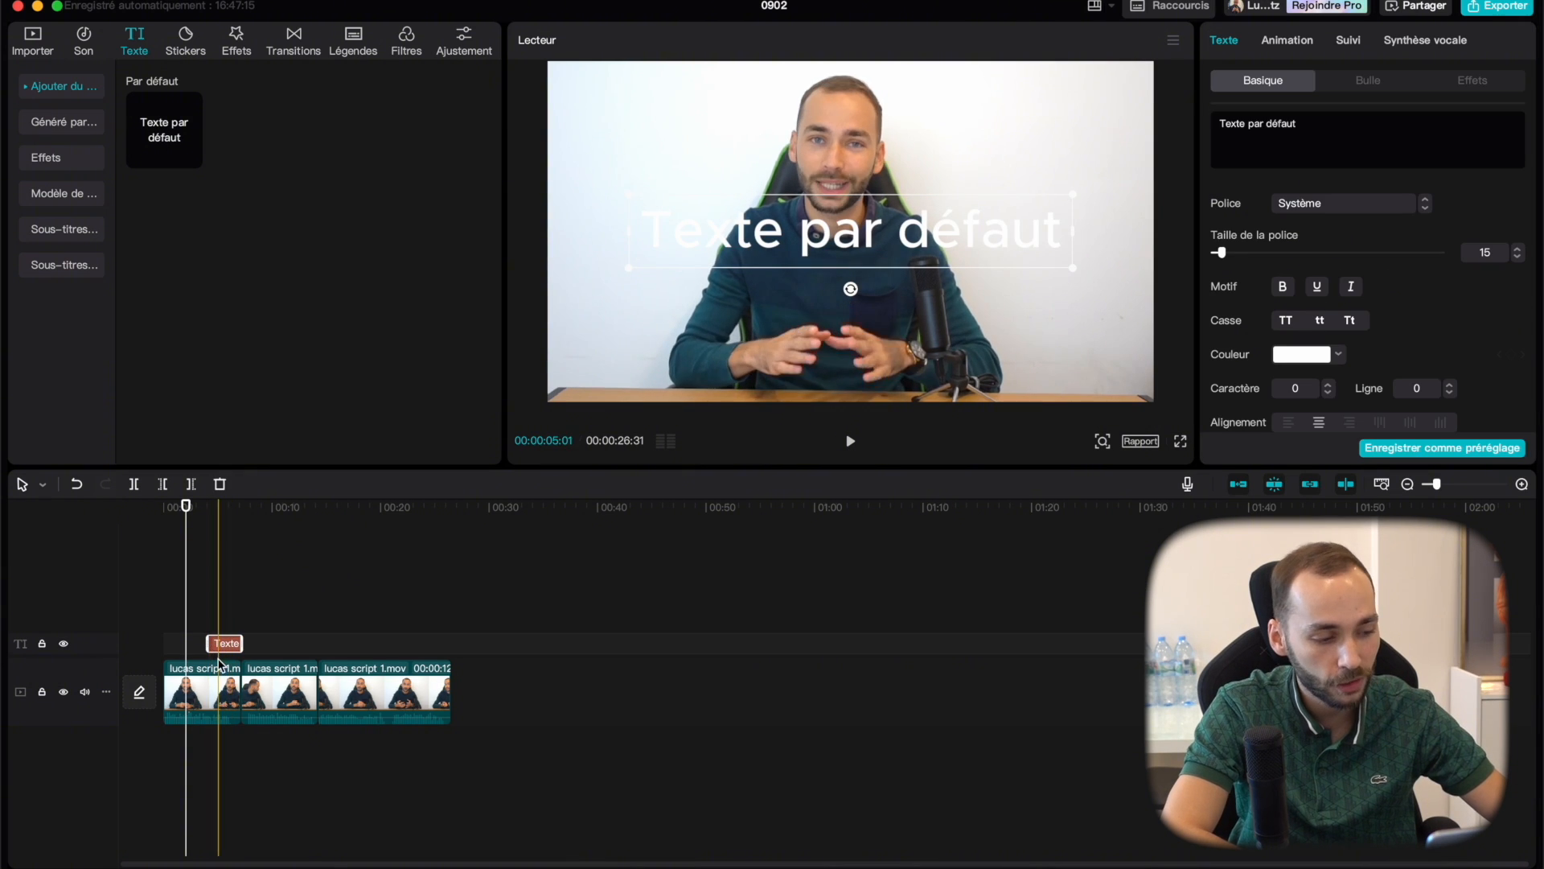
{"action": "key", "text": "Delete"}
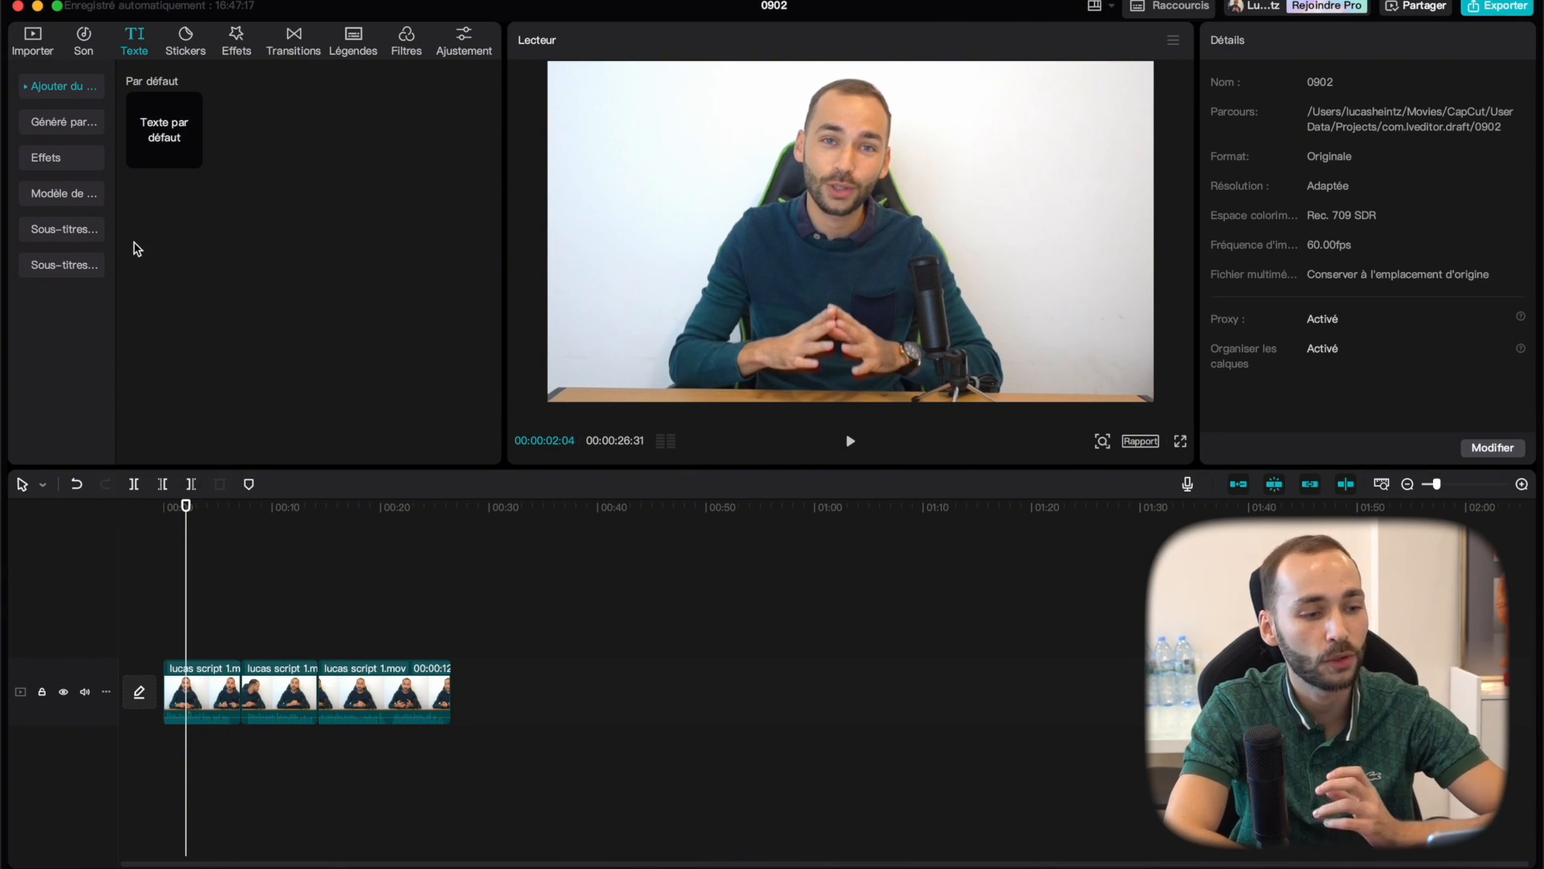
Generate automatic subtitles for the video with Français as the source language.
{"action": "left_click", "coordinate": [64, 123]}
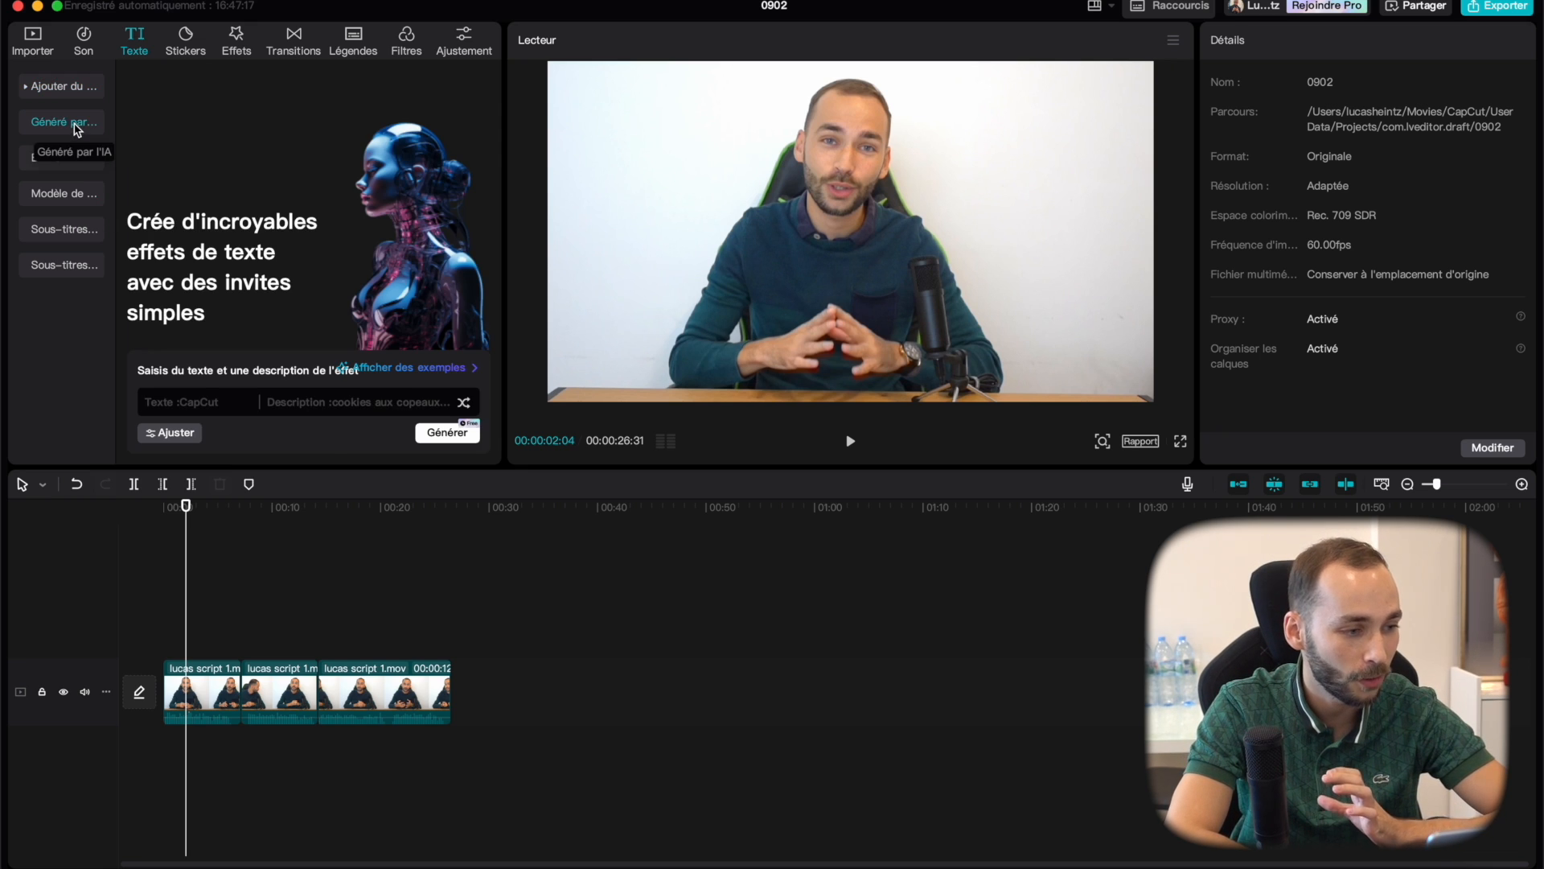
{"action": "left_click", "coordinate": [62, 232]}
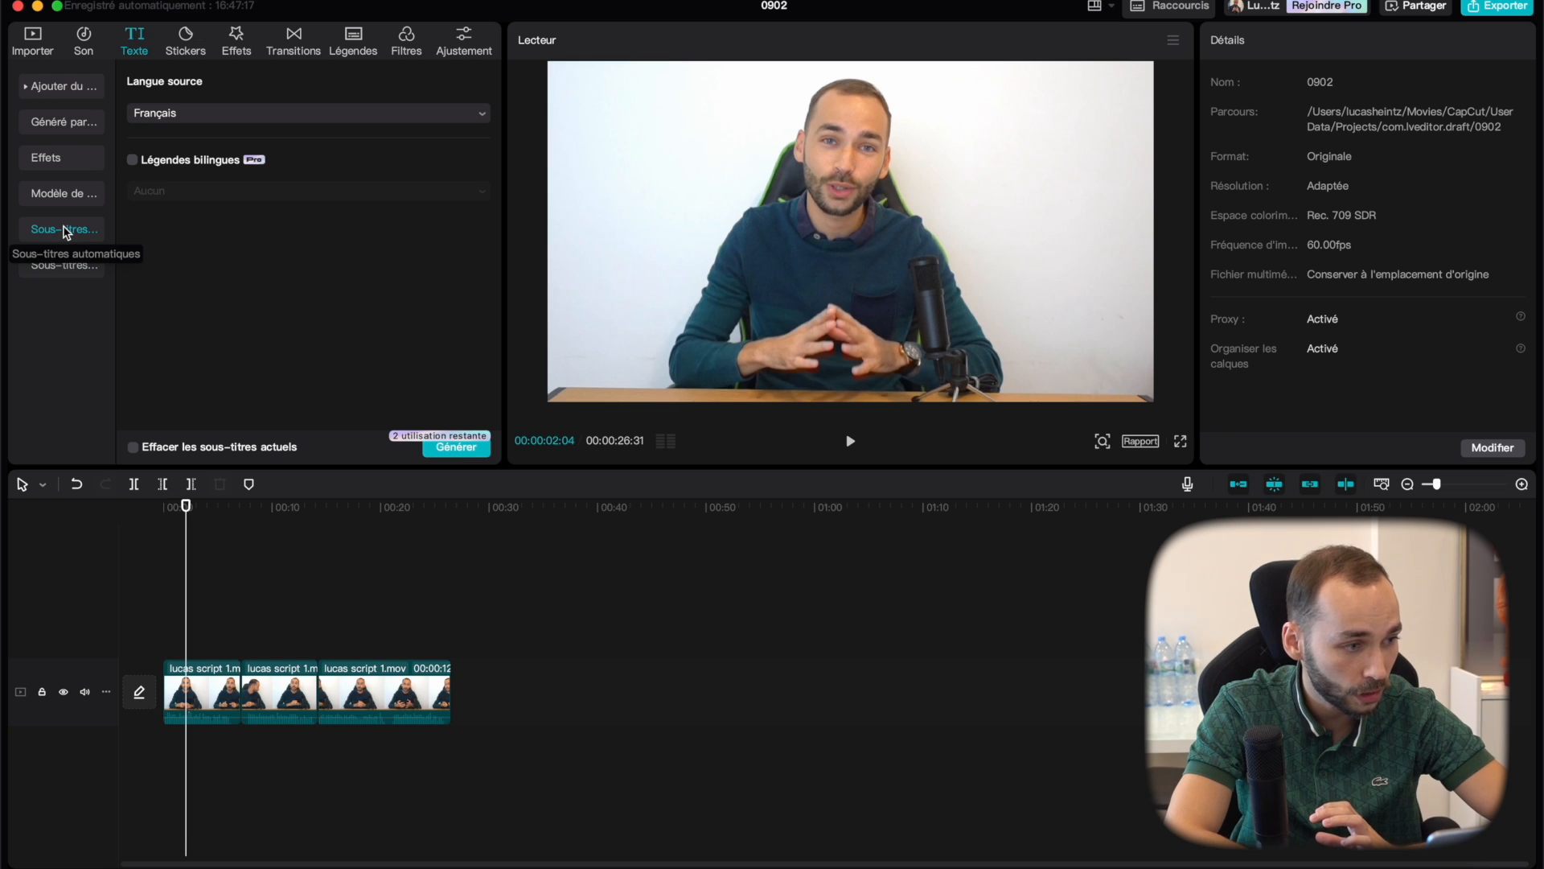
{"action": "left_click", "coordinate": [292, 121]}
{"action": "scroll", "coordinate": [231, 166], "scroll_direction": "down", "scroll_amount": 1}
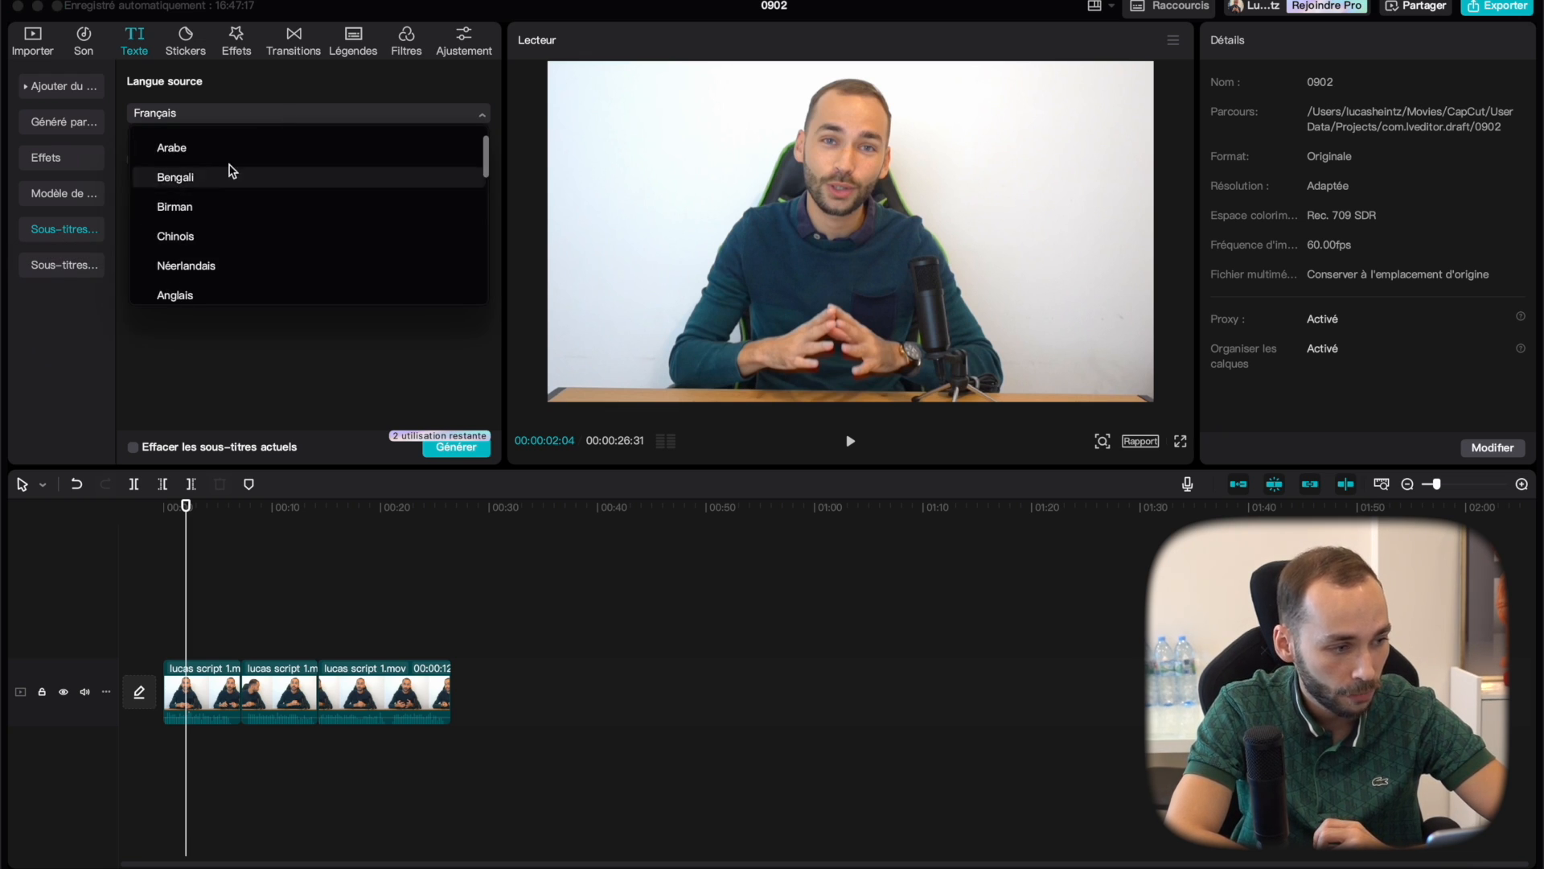
{"action": "left_click", "coordinate": [216, 352]}
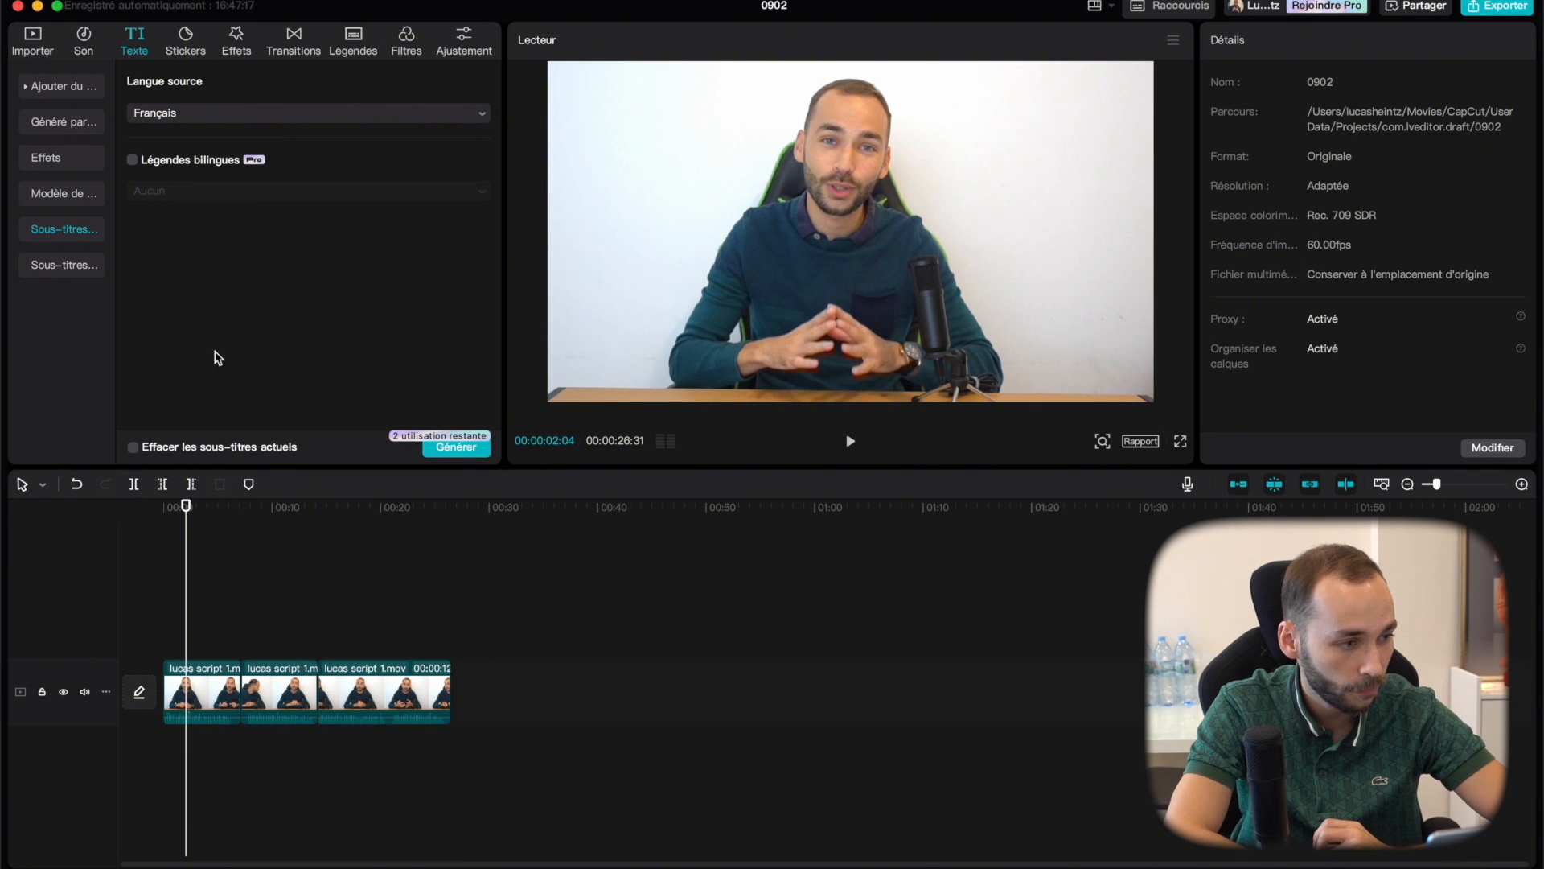
{"action": "left_click", "coordinate": [454, 449]}
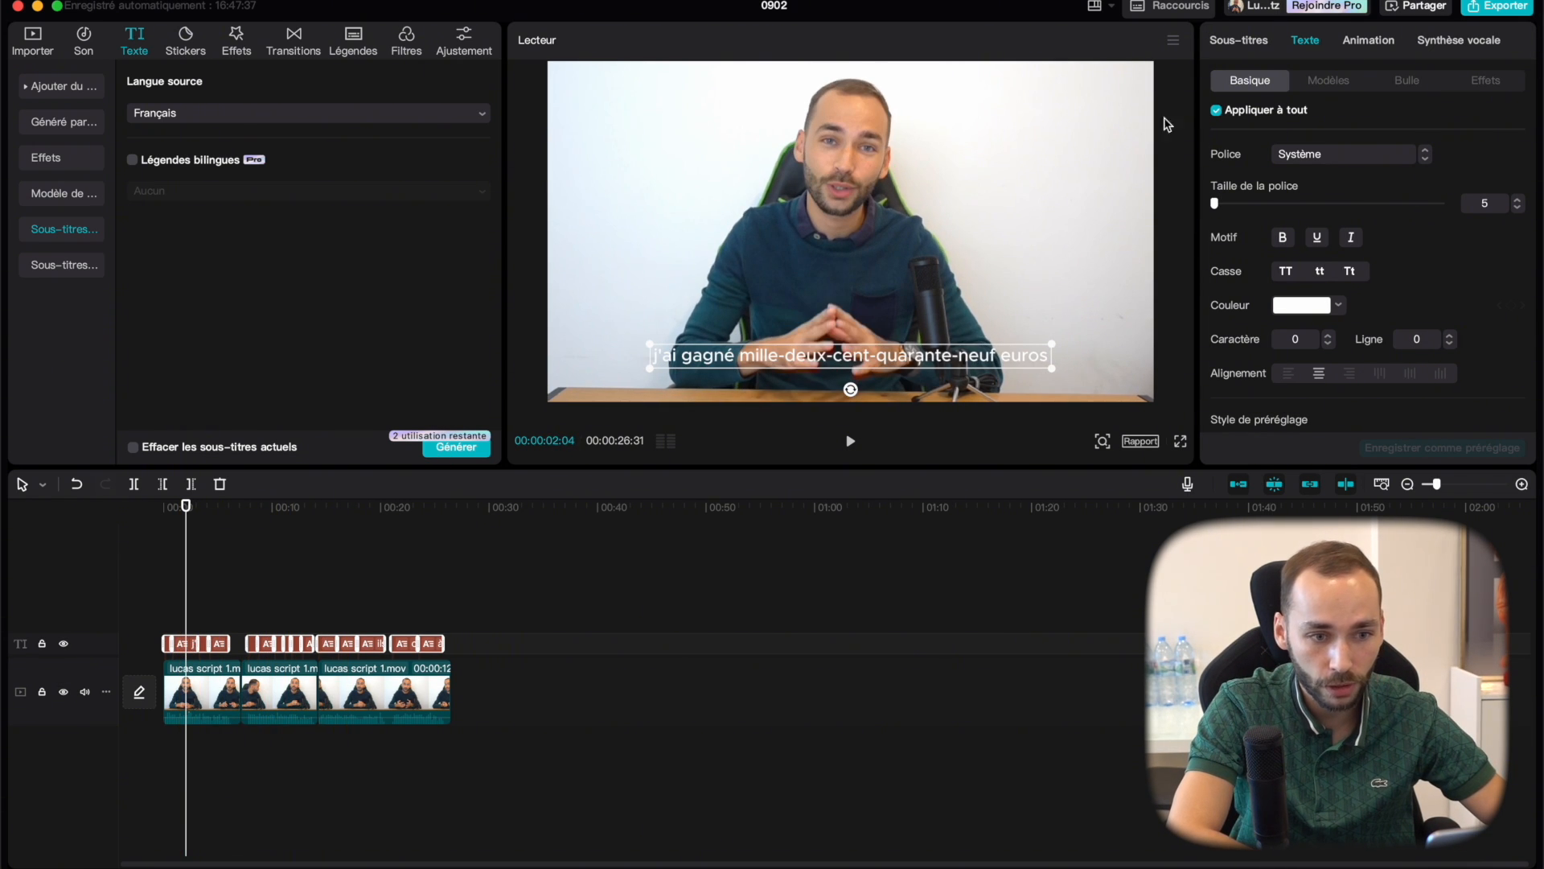
Review the full list of generated subtitle lines for transcription accuracy.
{"action": "left_click", "coordinate": [1248, 46]}
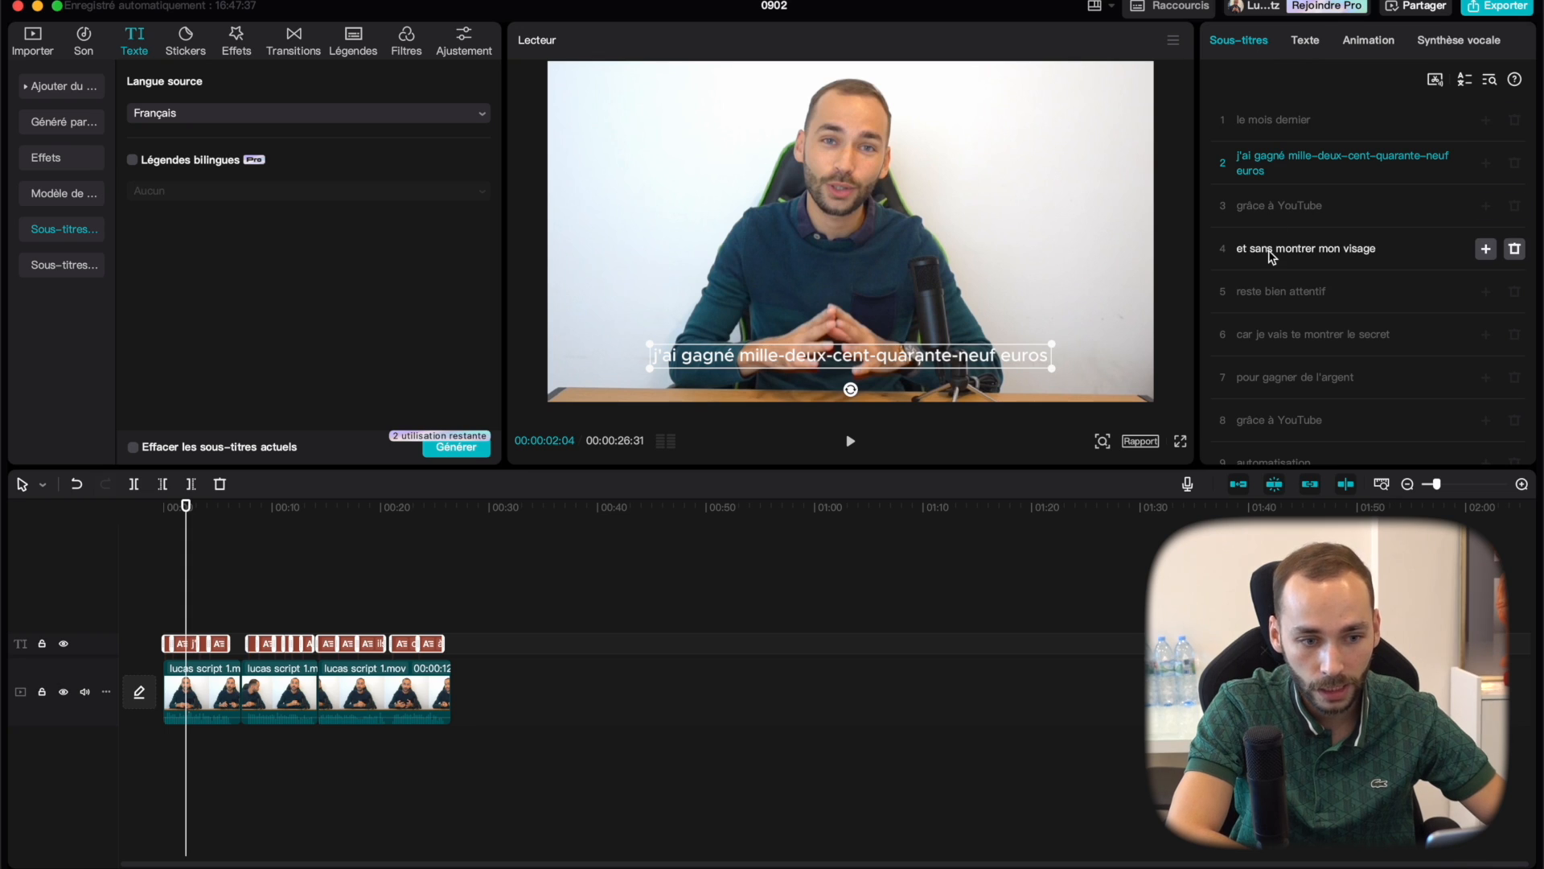
{"action": "scroll", "coordinate": [1271, 253], "scroll_direction": "down", "scroll_amount": 3}
{"action": "scroll", "coordinate": [1271, 256], "scroll_direction": "up", "scroll_amount": 3}
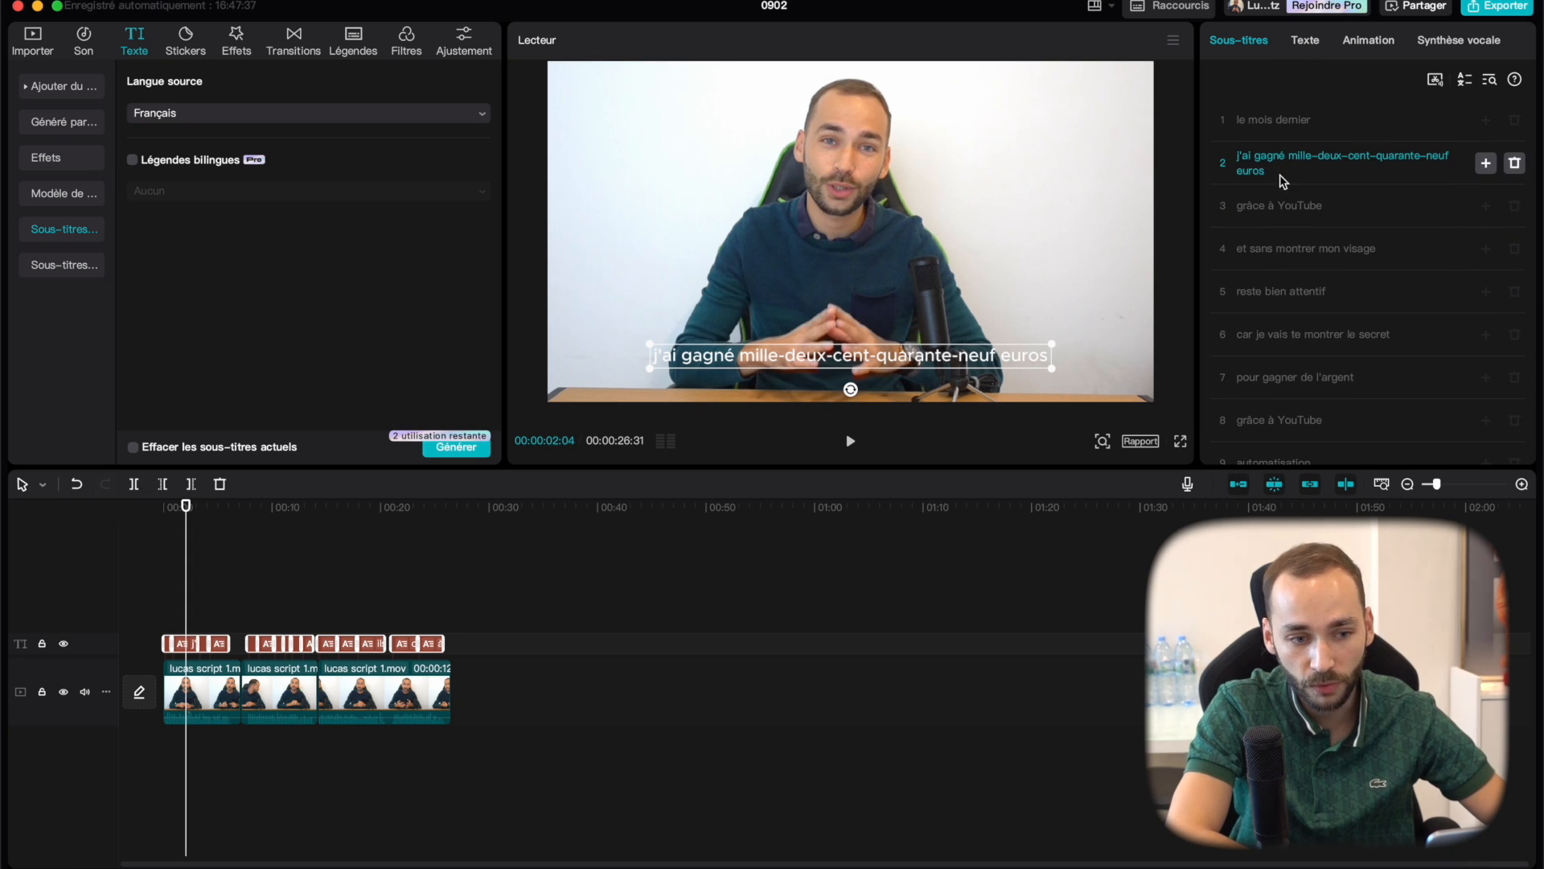
{"action": "scroll", "coordinate": [1267, 261], "scroll_direction": "down", "scroll_amount": 3}
{"action": "scroll", "coordinate": [1265, 265], "scroll_direction": "down", "scroll_amount": 2}
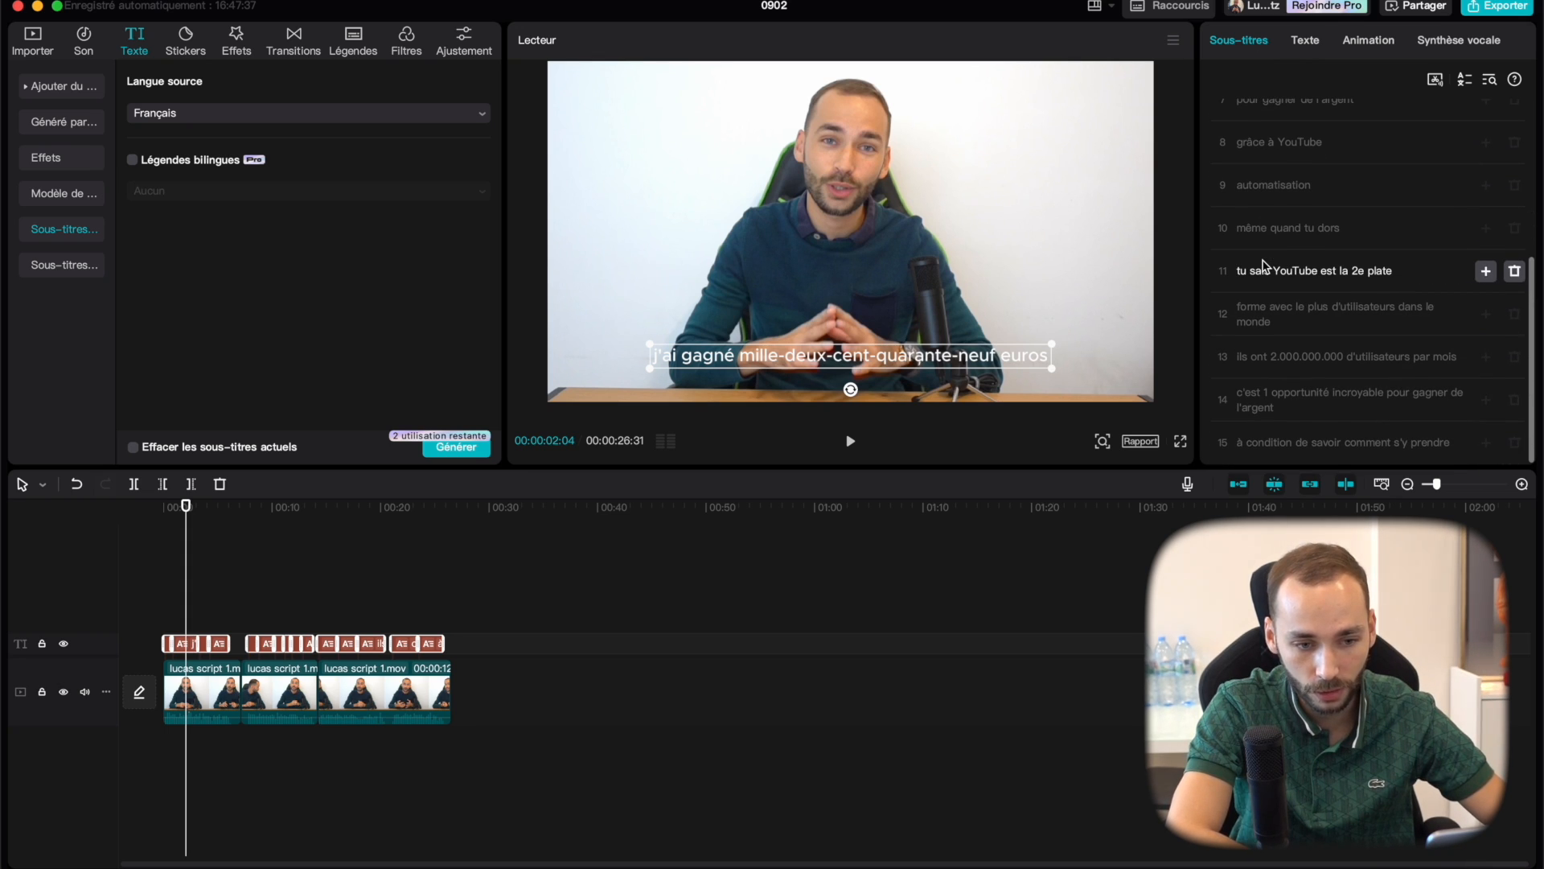
{"action": "scroll", "coordinate": [1265, 263], "scroll_direction": "up", "scroll_amount": 5}
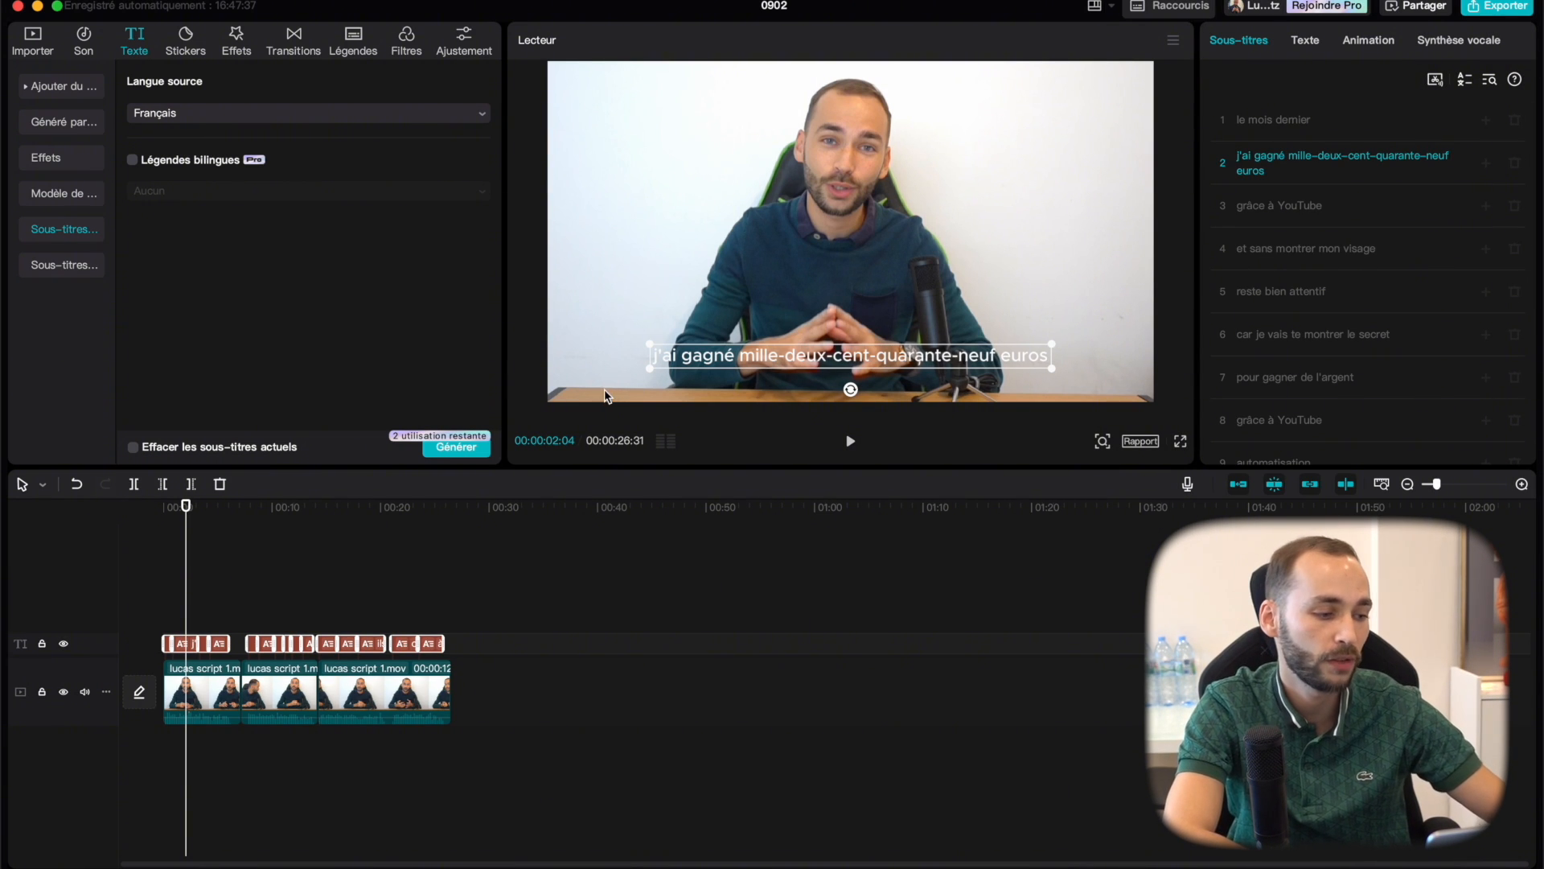
Select the first subtitle, "le mois dernier", and move it up to the center of the video frame.
{"action": "scroll", "coordinate": [188, 564], "scroll_direction": "up", "scroll_amount": 3}
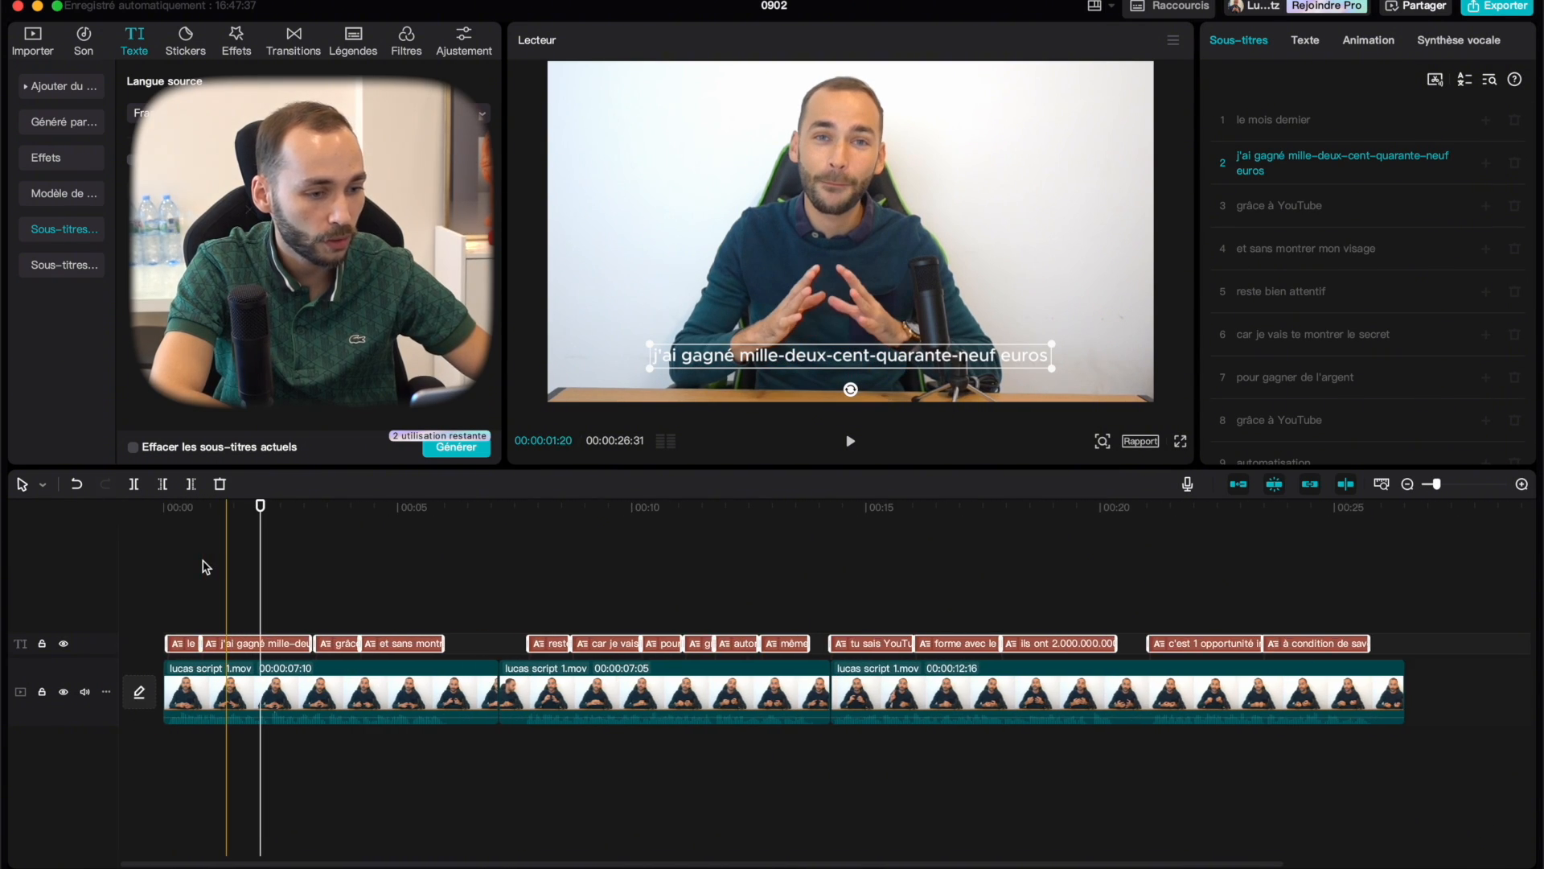
{"action": "left_click", "coordinate": [181, 616]}
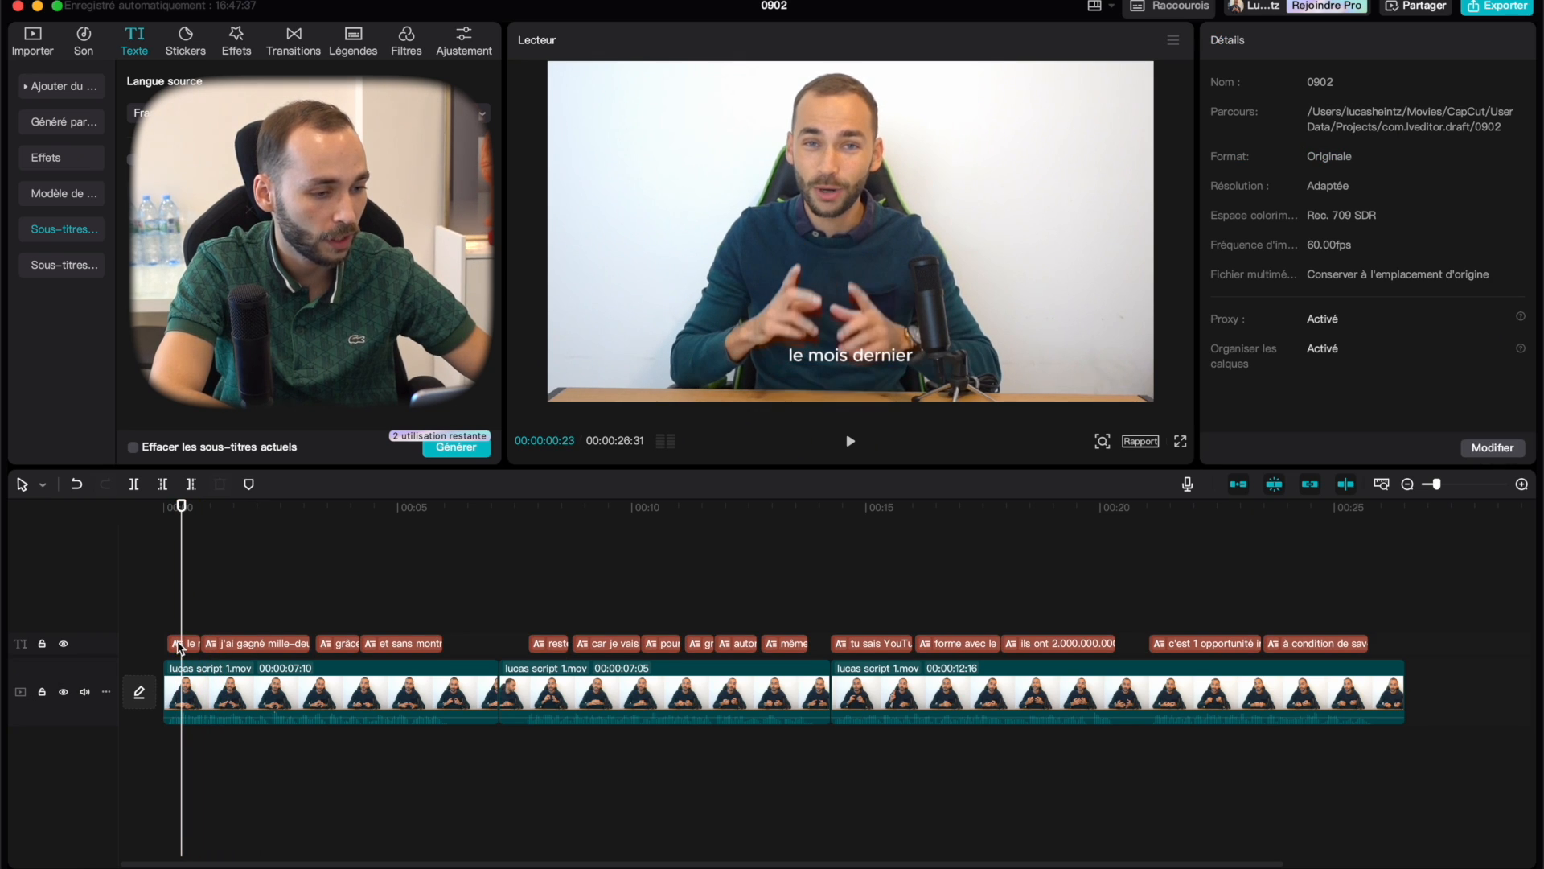
{"action": "left_click", "coordinate": [185, 644]}
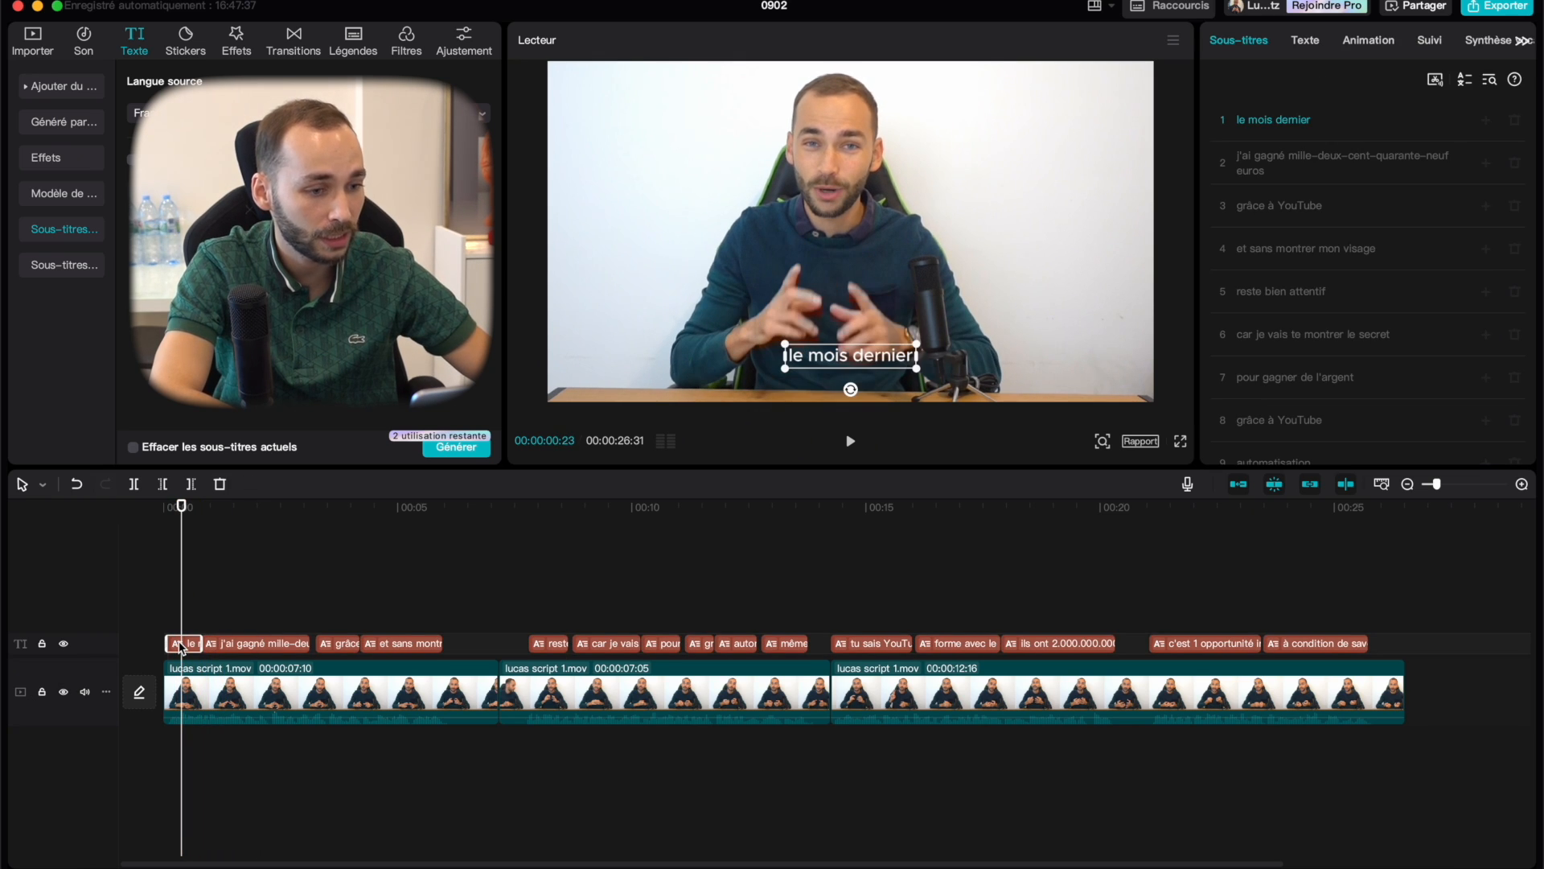
{"action": "left_click", "coordinate": [1307, 42]}
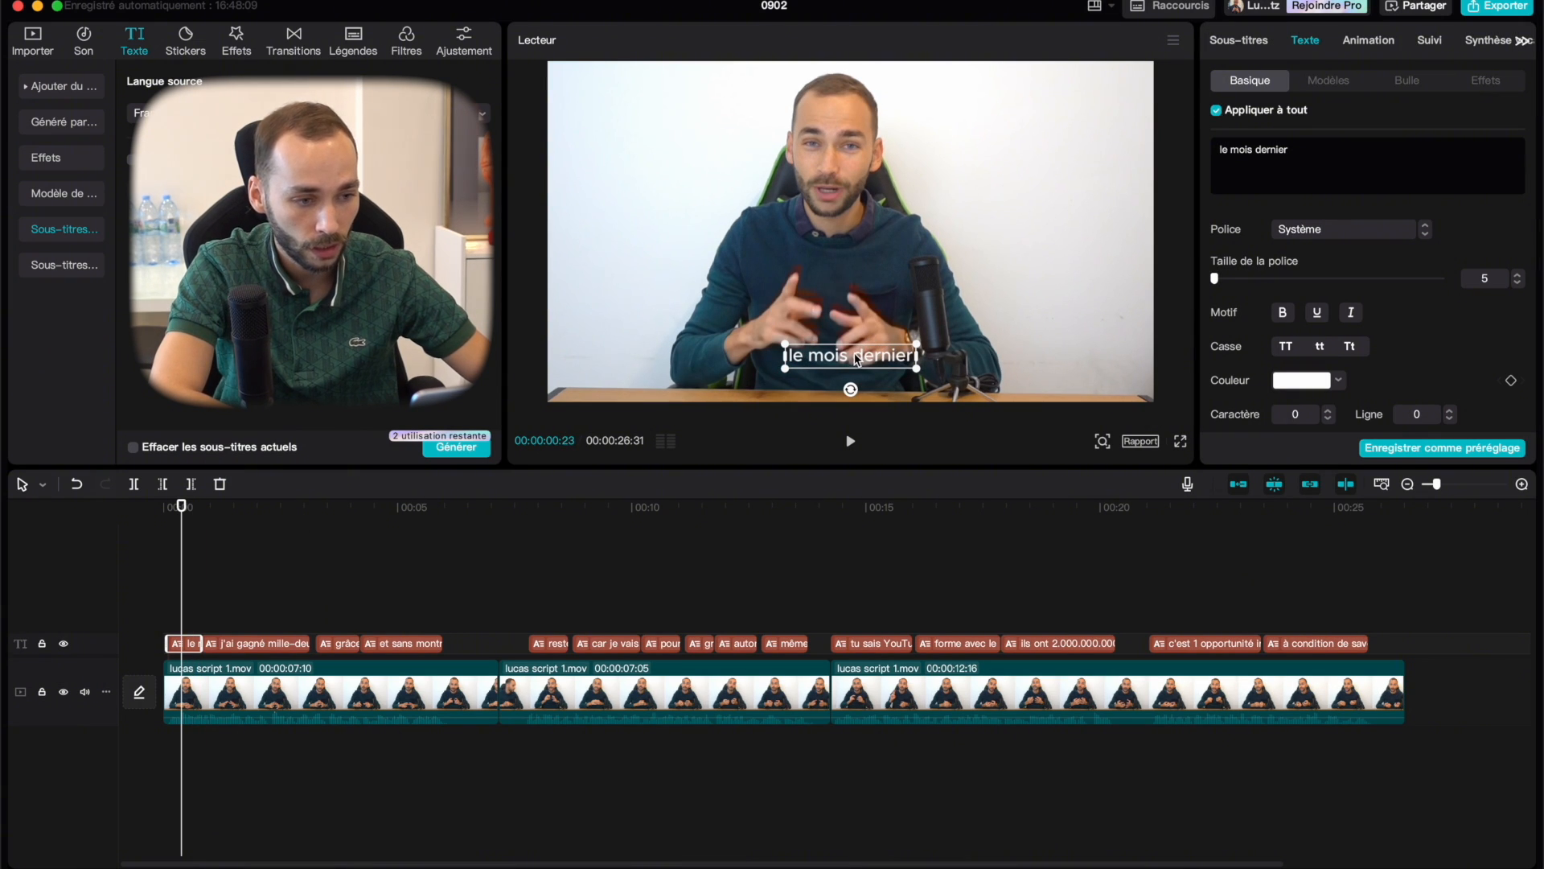
{"action": "left_click_drag", "start_coordinate": [858, 359], "coordinate": [857, 234]}
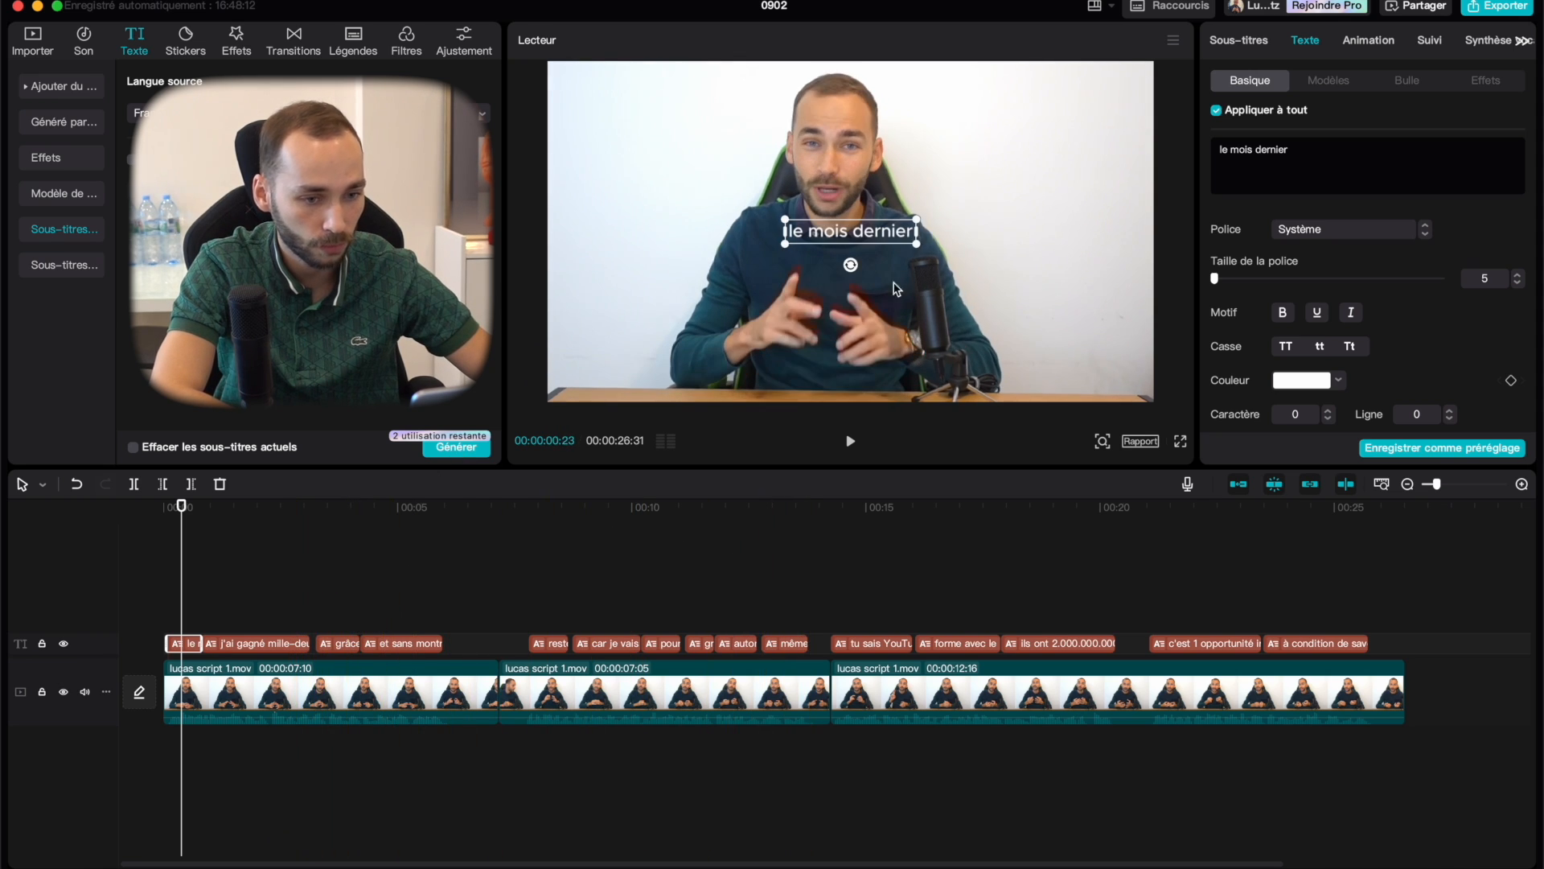
Change the subtitle text color to yellow (FFFF00).
{"action": "left_click", "coordinate": [1298, 386]}
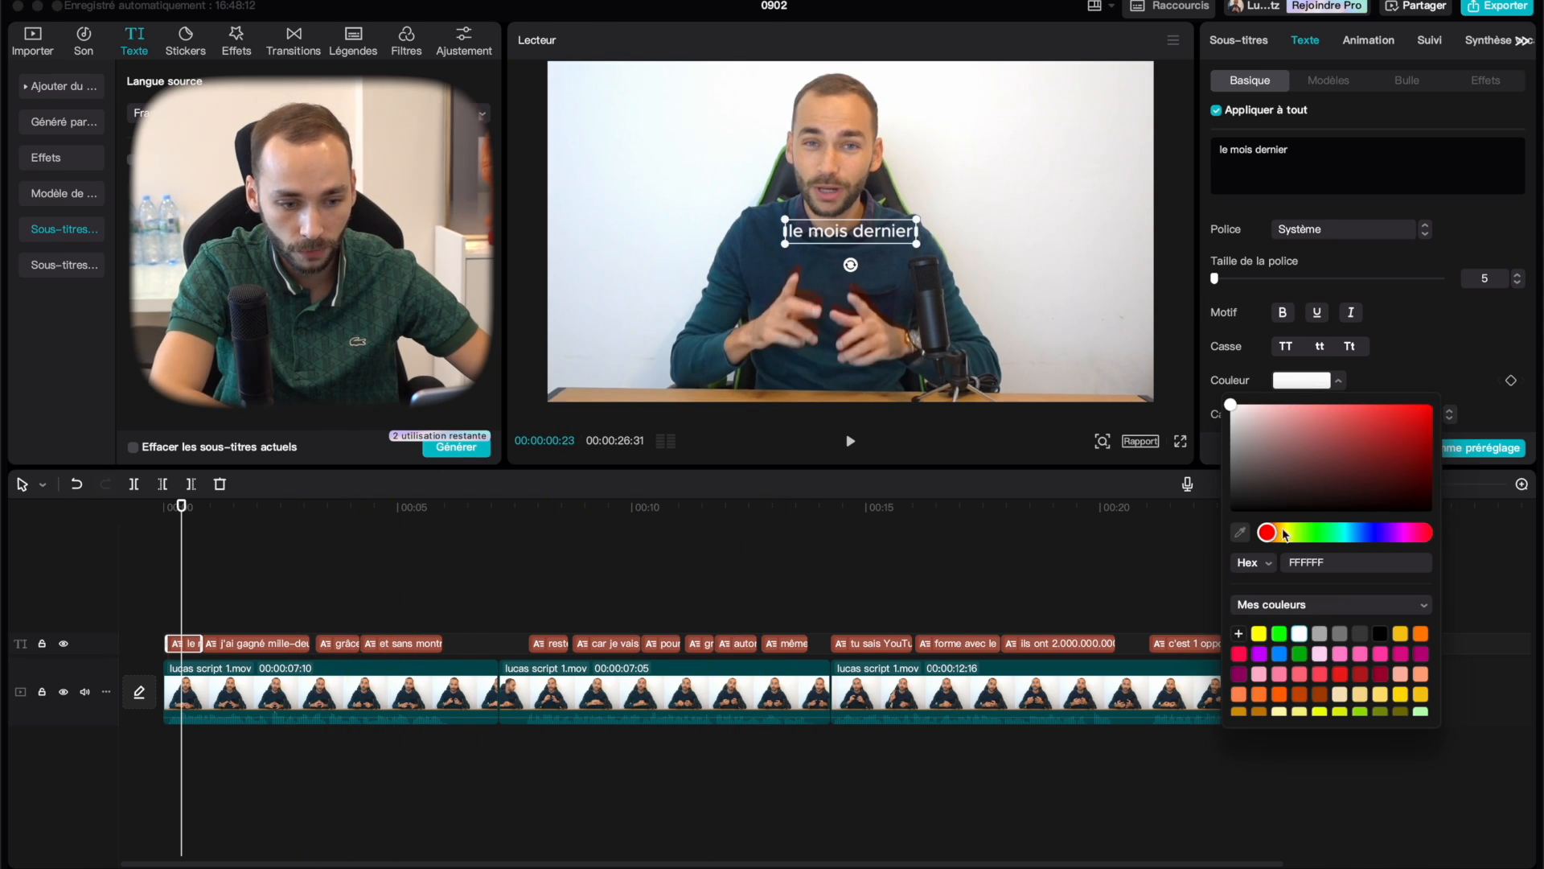
{"action": "left_click", "coordinate": [1259, 635]}
{"action": "left_click", "coordinate": [617, 563]}
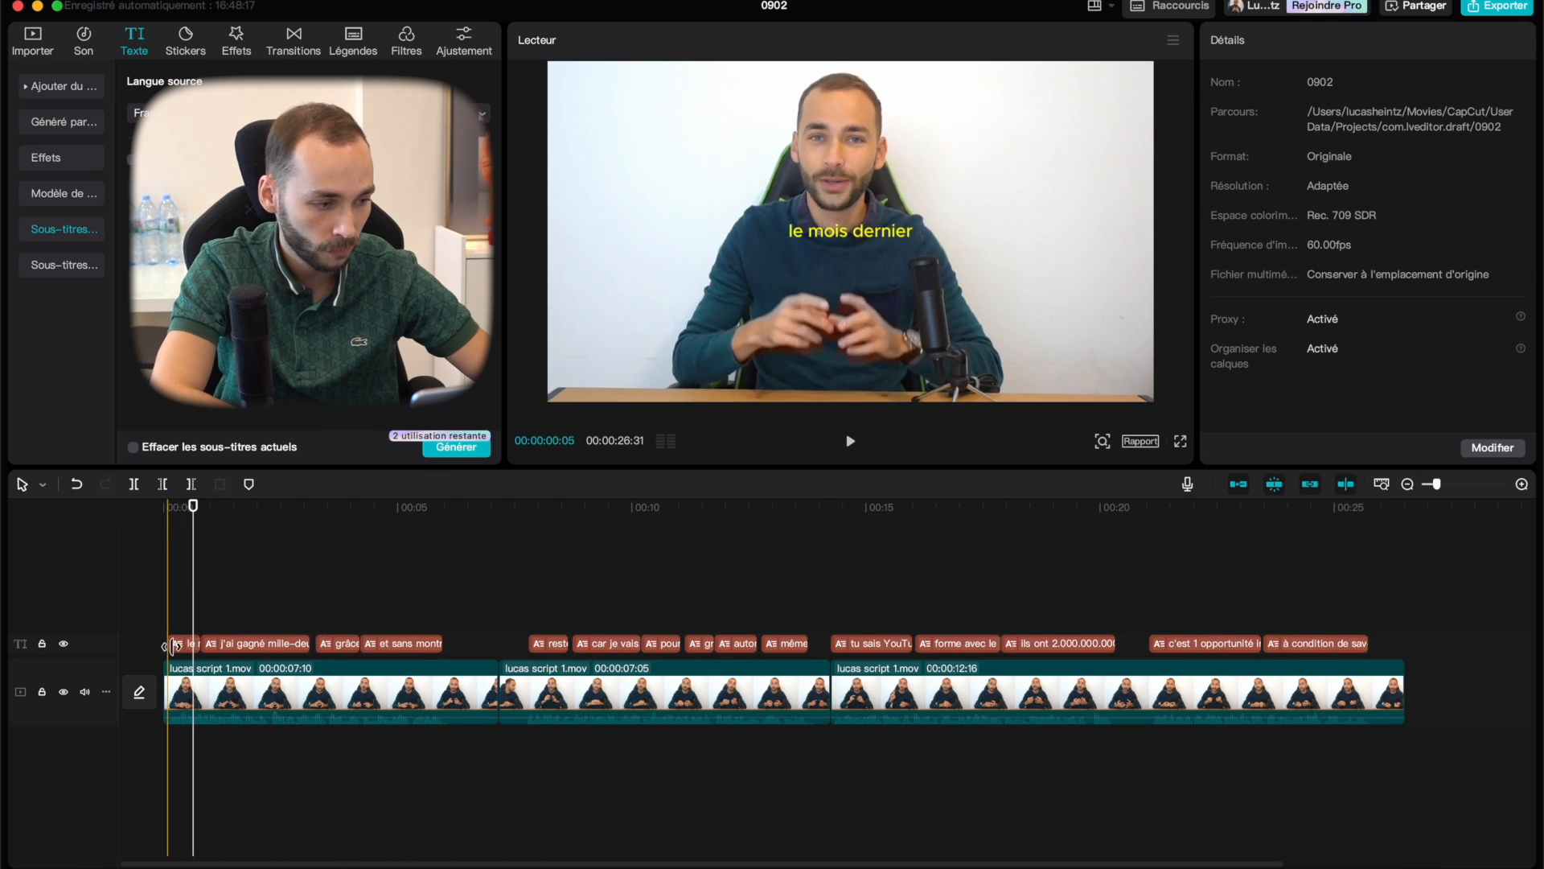
Recolor the first subtitle's text green (00B209).
{"action": "left_click", "coordinate": [184, 643]}
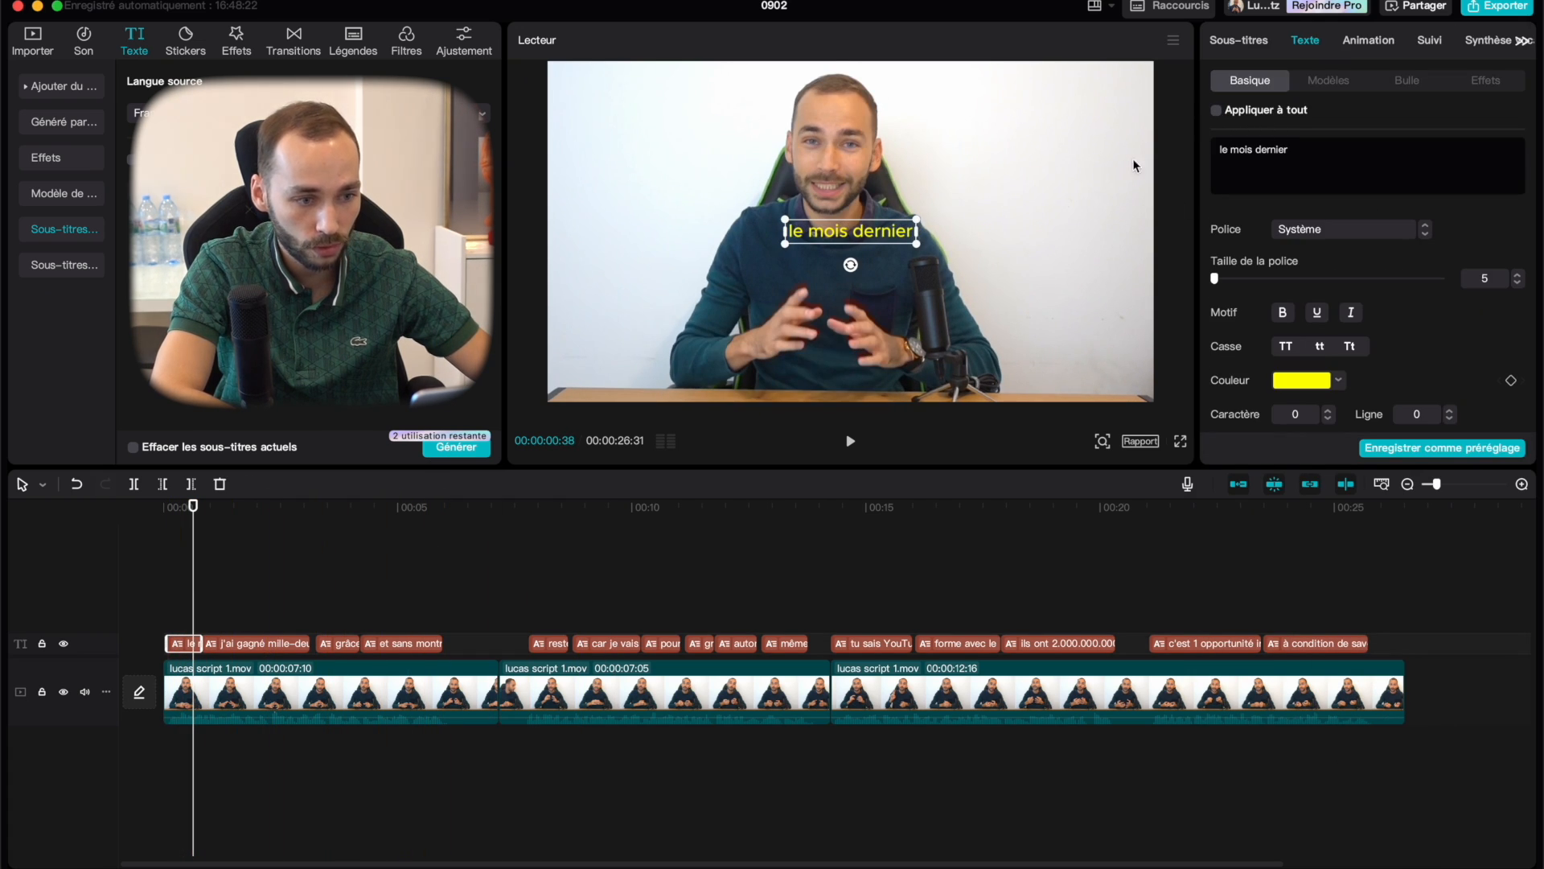
{"action": "left_click", "coordinate": [1312, 381]}
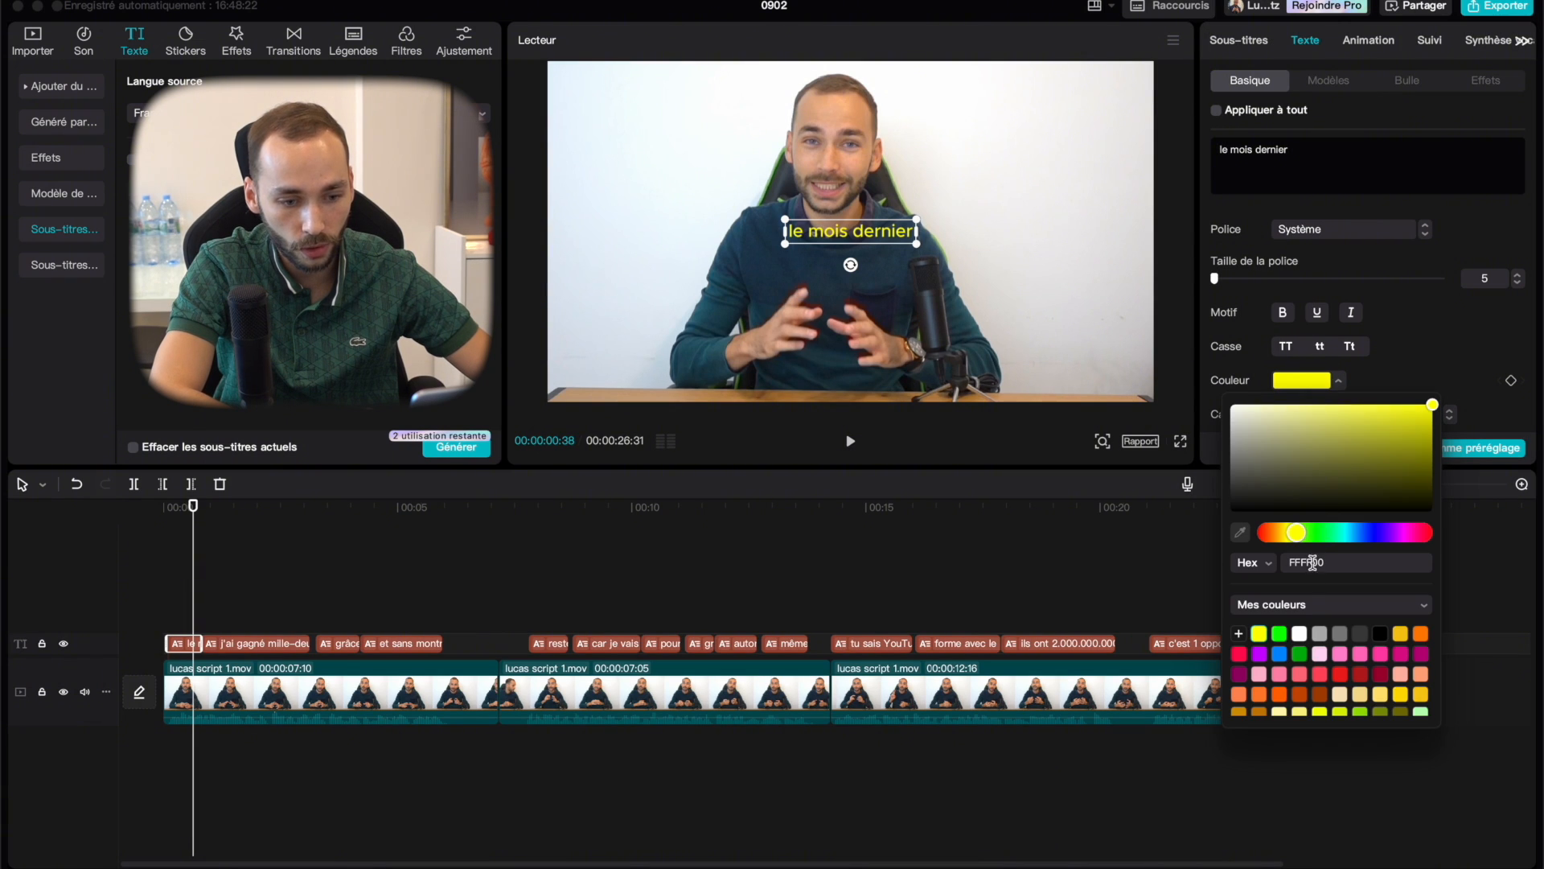
{"action": "left_click", "coordinate": [1300, 654]}
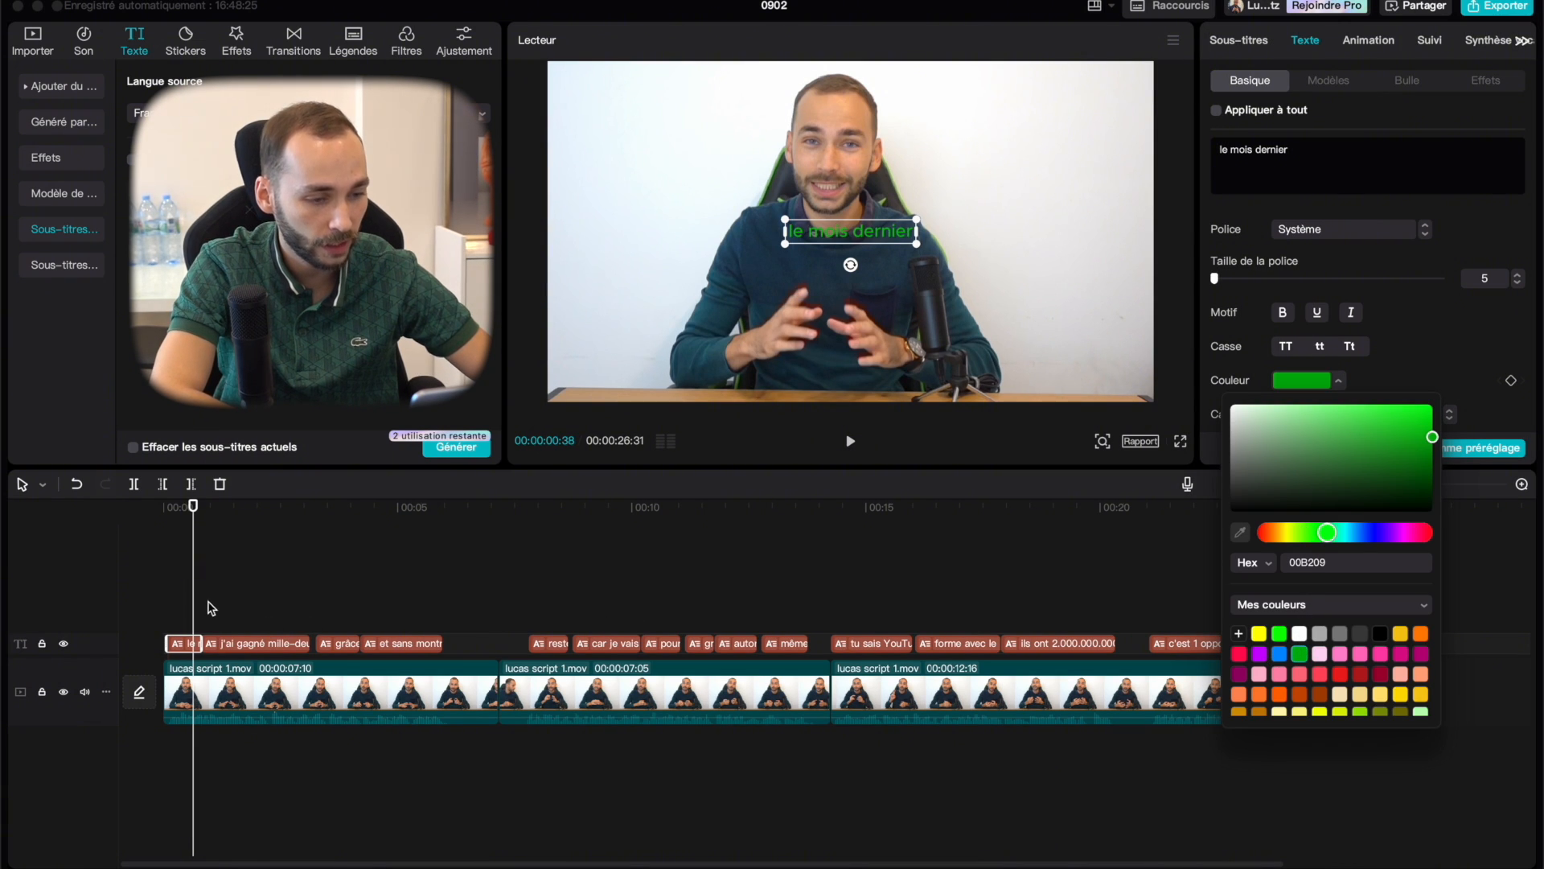
{"action": "left_click", "coordinate": [208, 608]}
{"action": "left_click", "coordinate": [181, 615]}
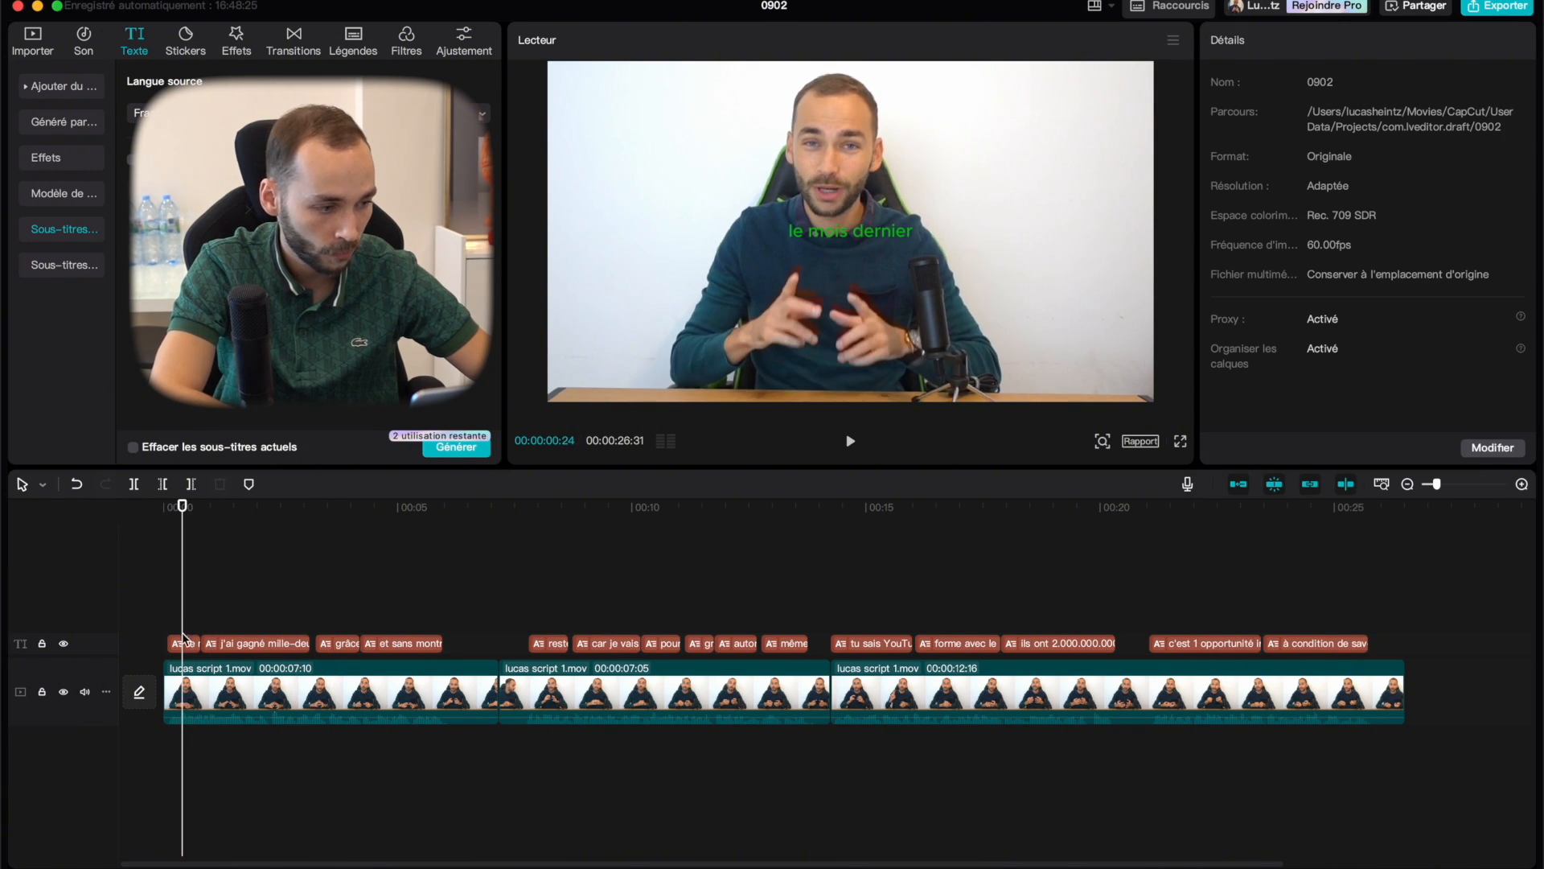
Turn on applying changes to all subtitles from the first one and set their font to LEMON MILK.
{"action": "left_click", "coordinate": [184, 643]}
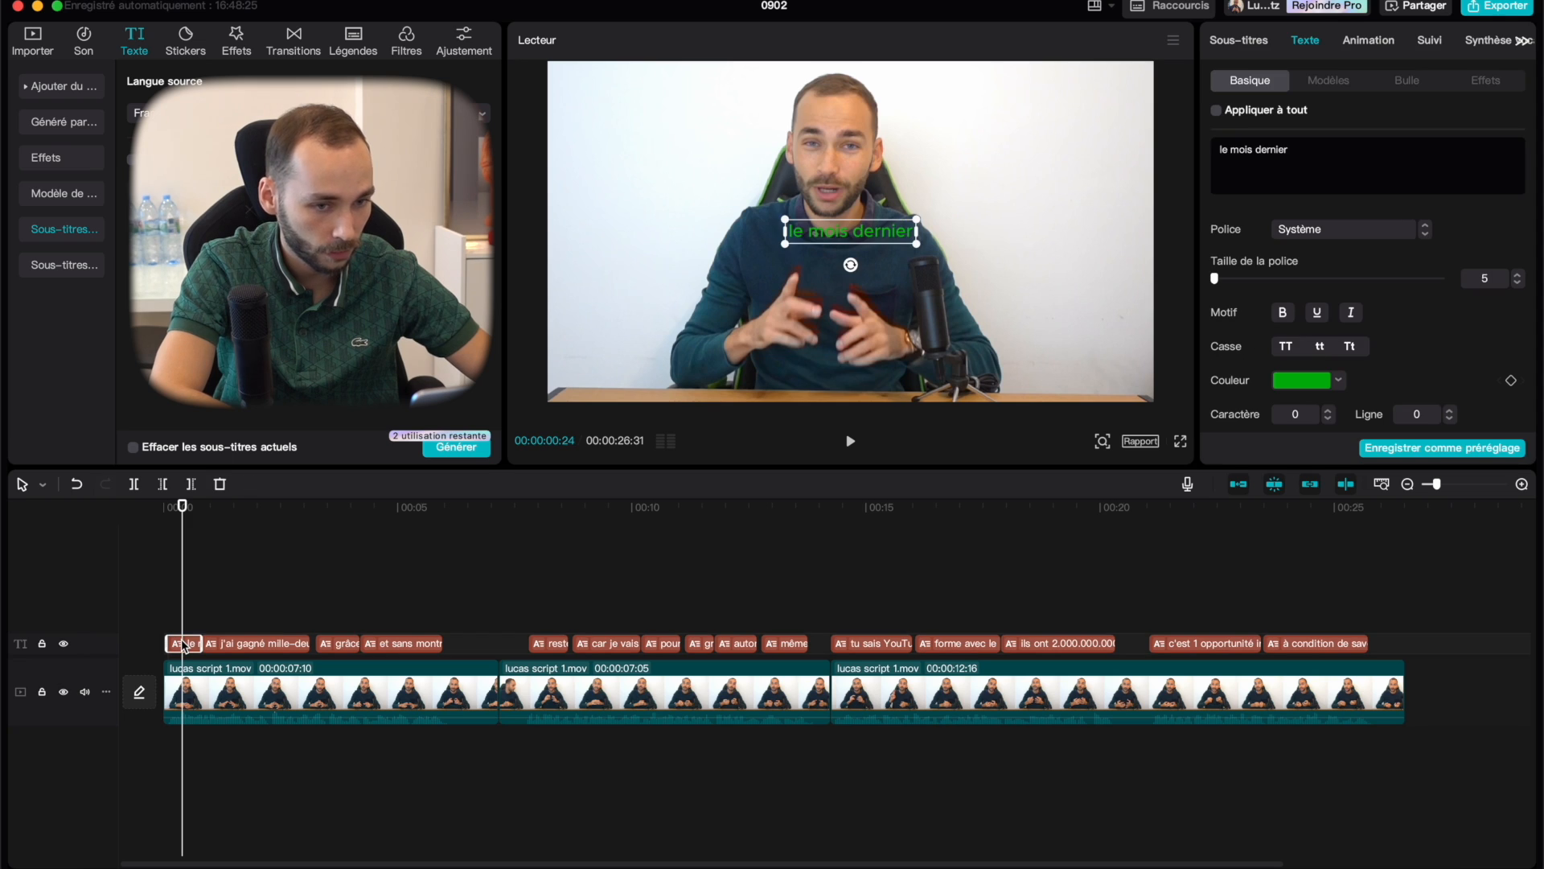
{"action": "left_click", "coordinate": [1217, 111]}
{"action": "left_click", "coordinate": [1337, 233]}
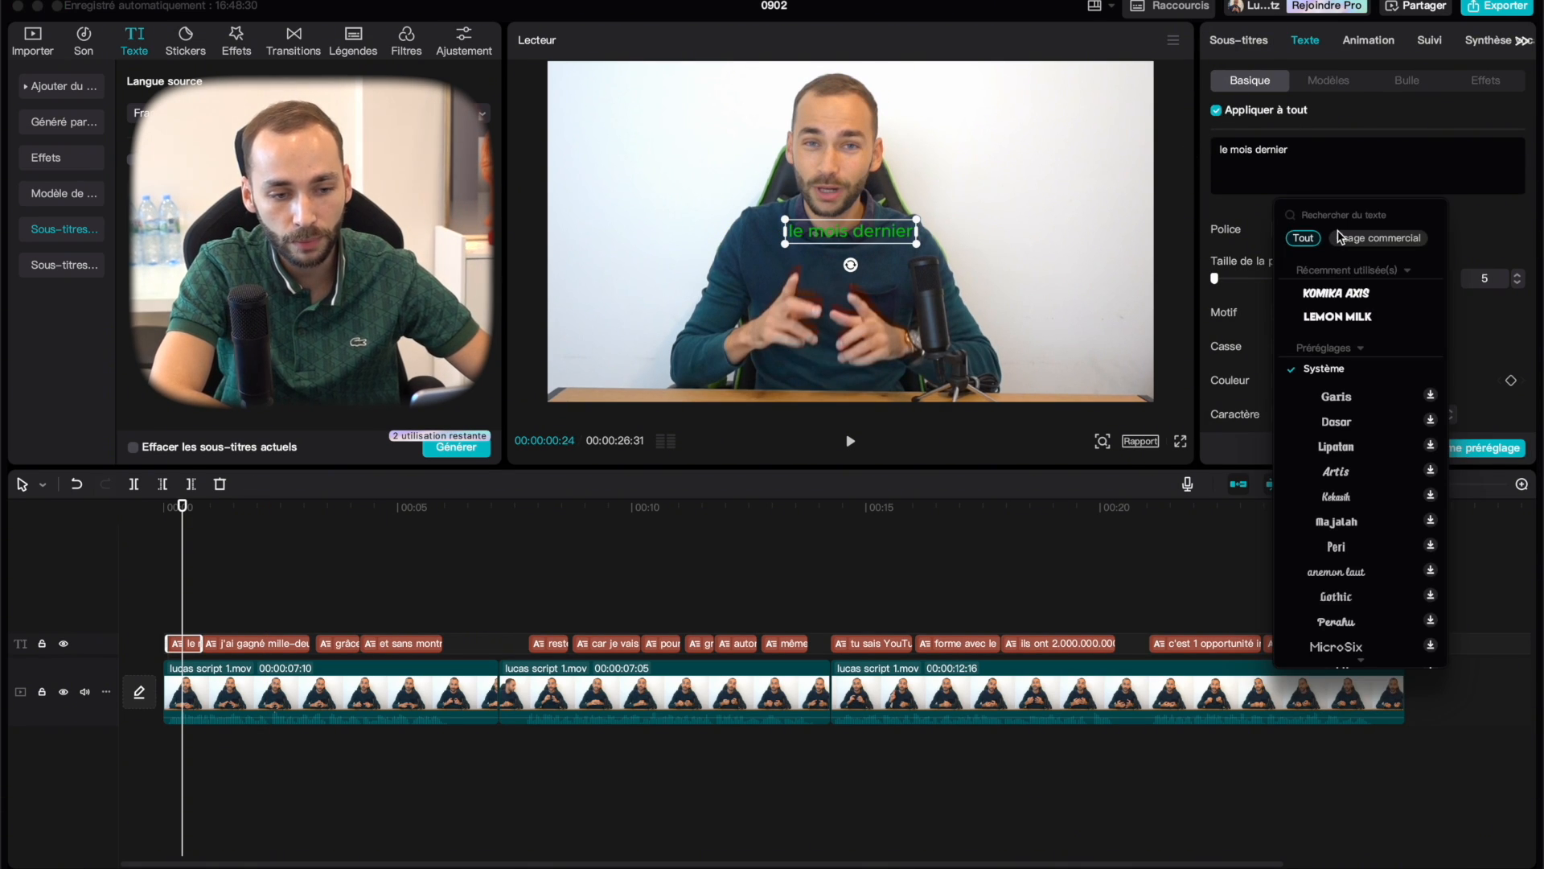
{"action": "left_click", "coordinate": [1366, 315]}
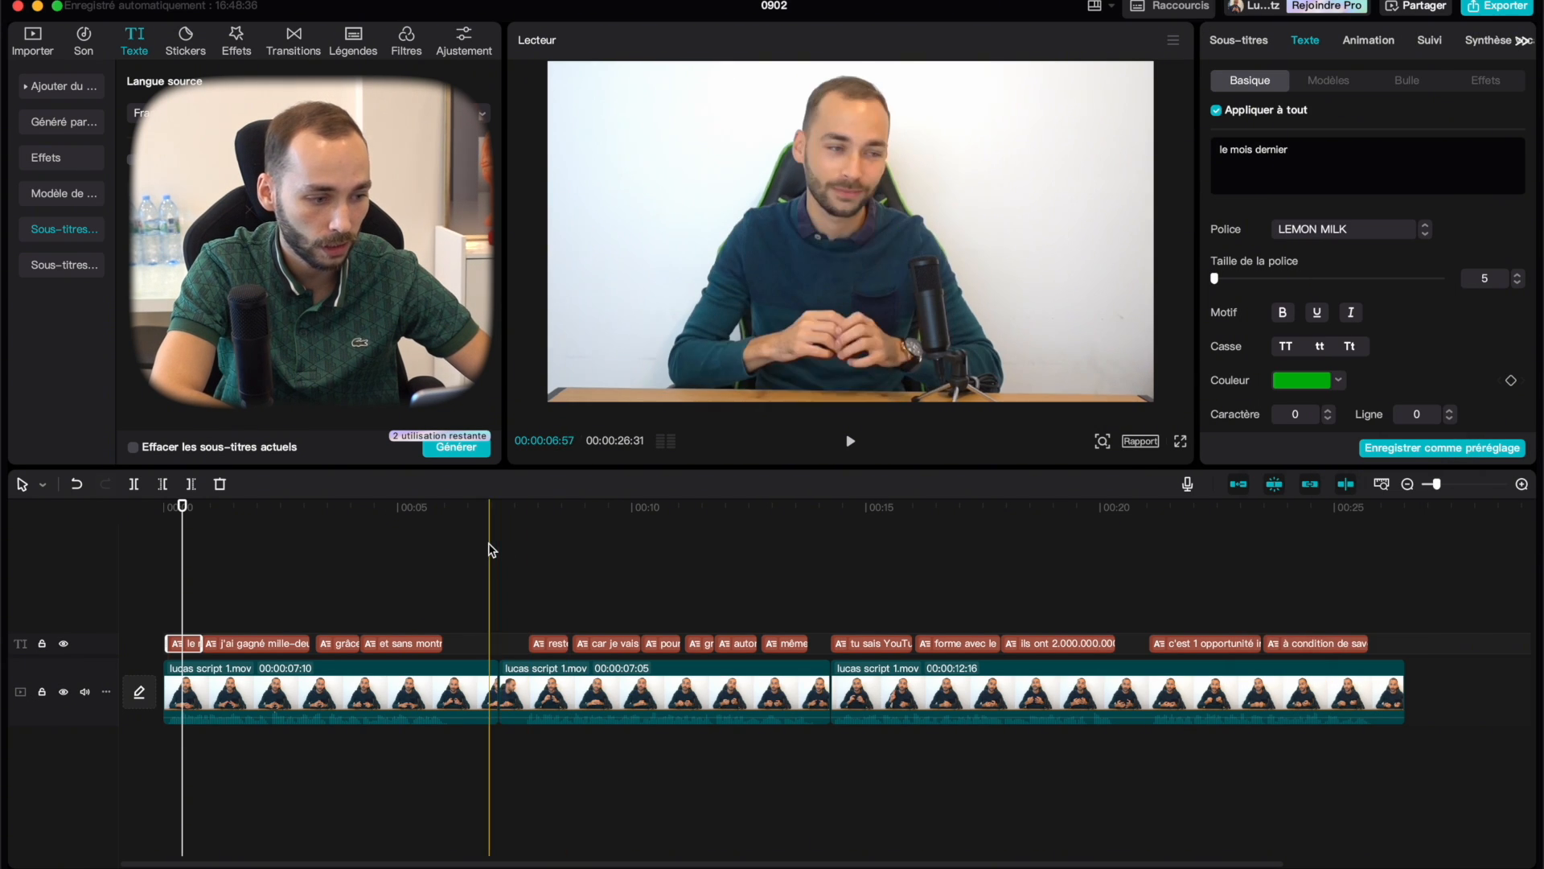
Apply the white lettering with black outline preset style to the subtitles.
{"action": "scroll", "coordinate": [1287, 322], "scroll_direction": "down", "scroll_amount": 1}
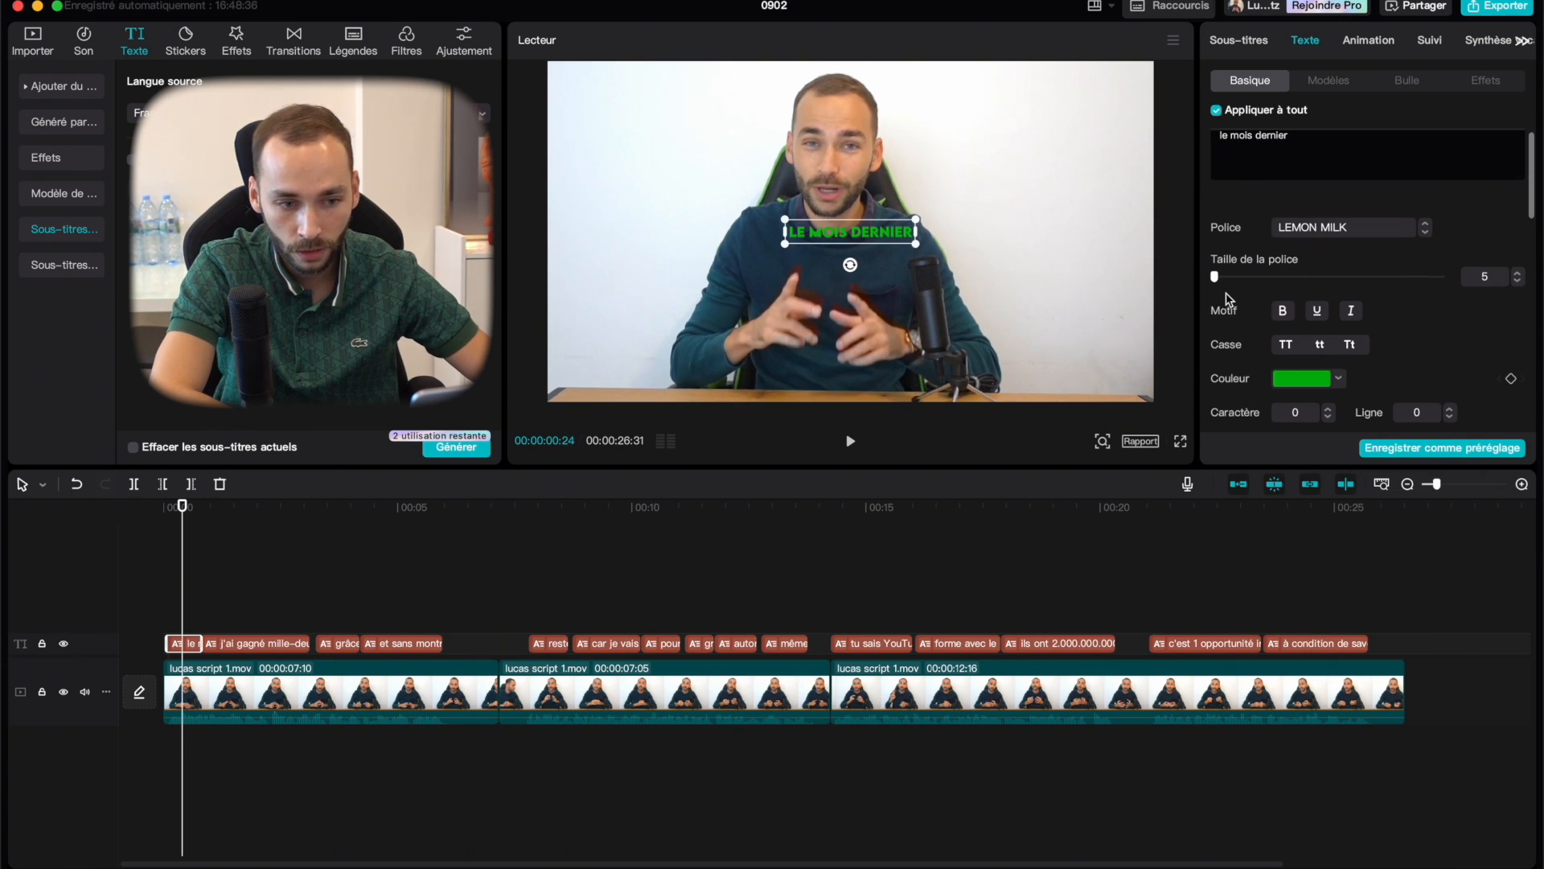
{"action": "scroll", "coordinate": [1293, 348], "scroll_direction": "down", "scroll_amount": 5}
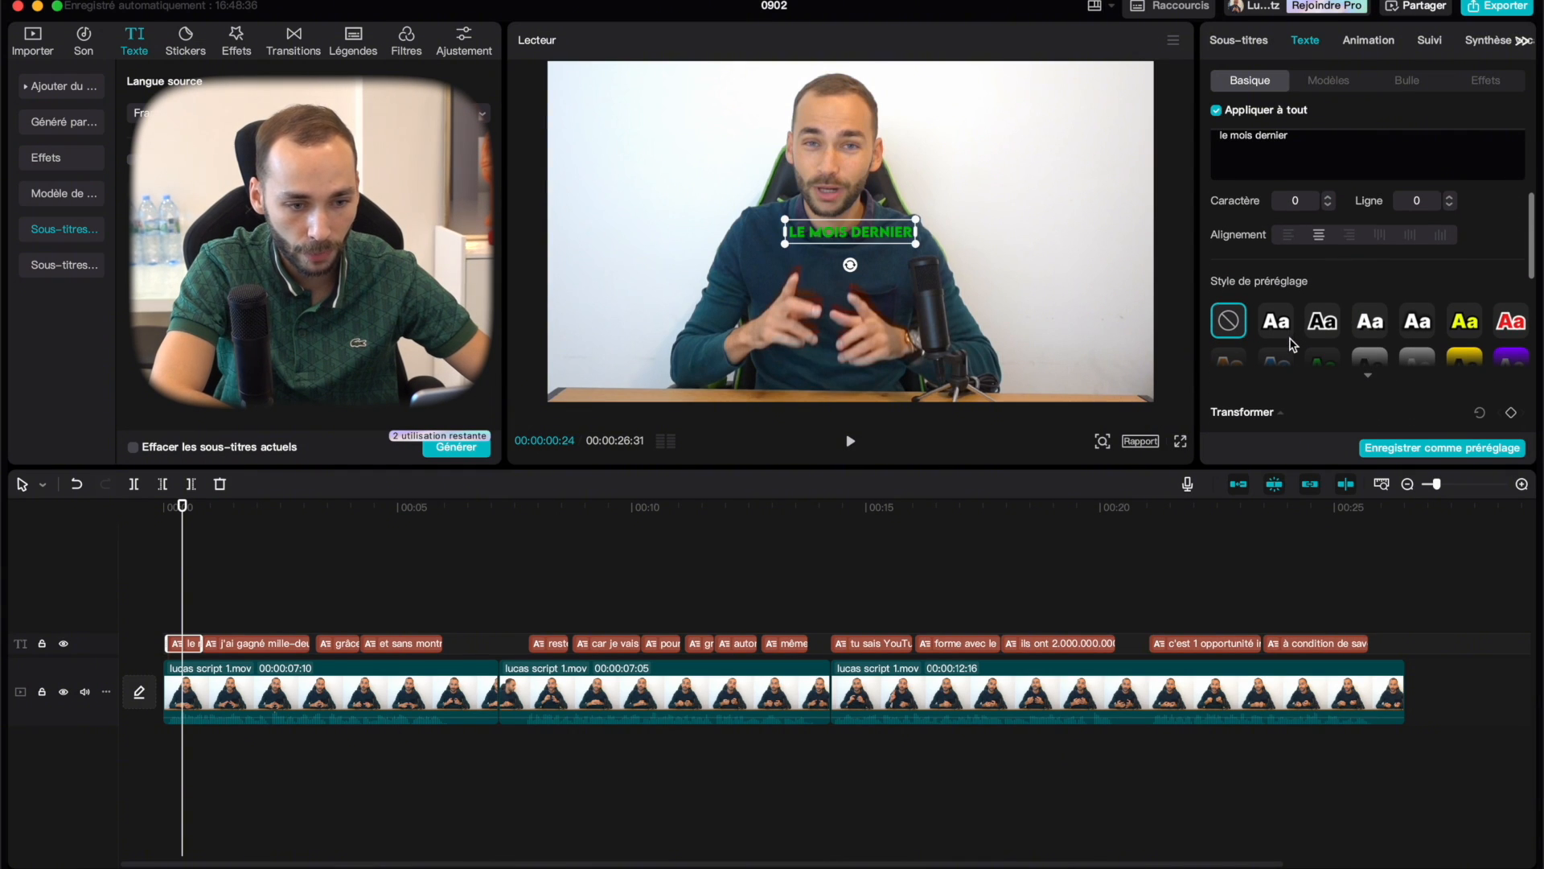
{"action": "left_click", "coordinate": [1276, 322]}
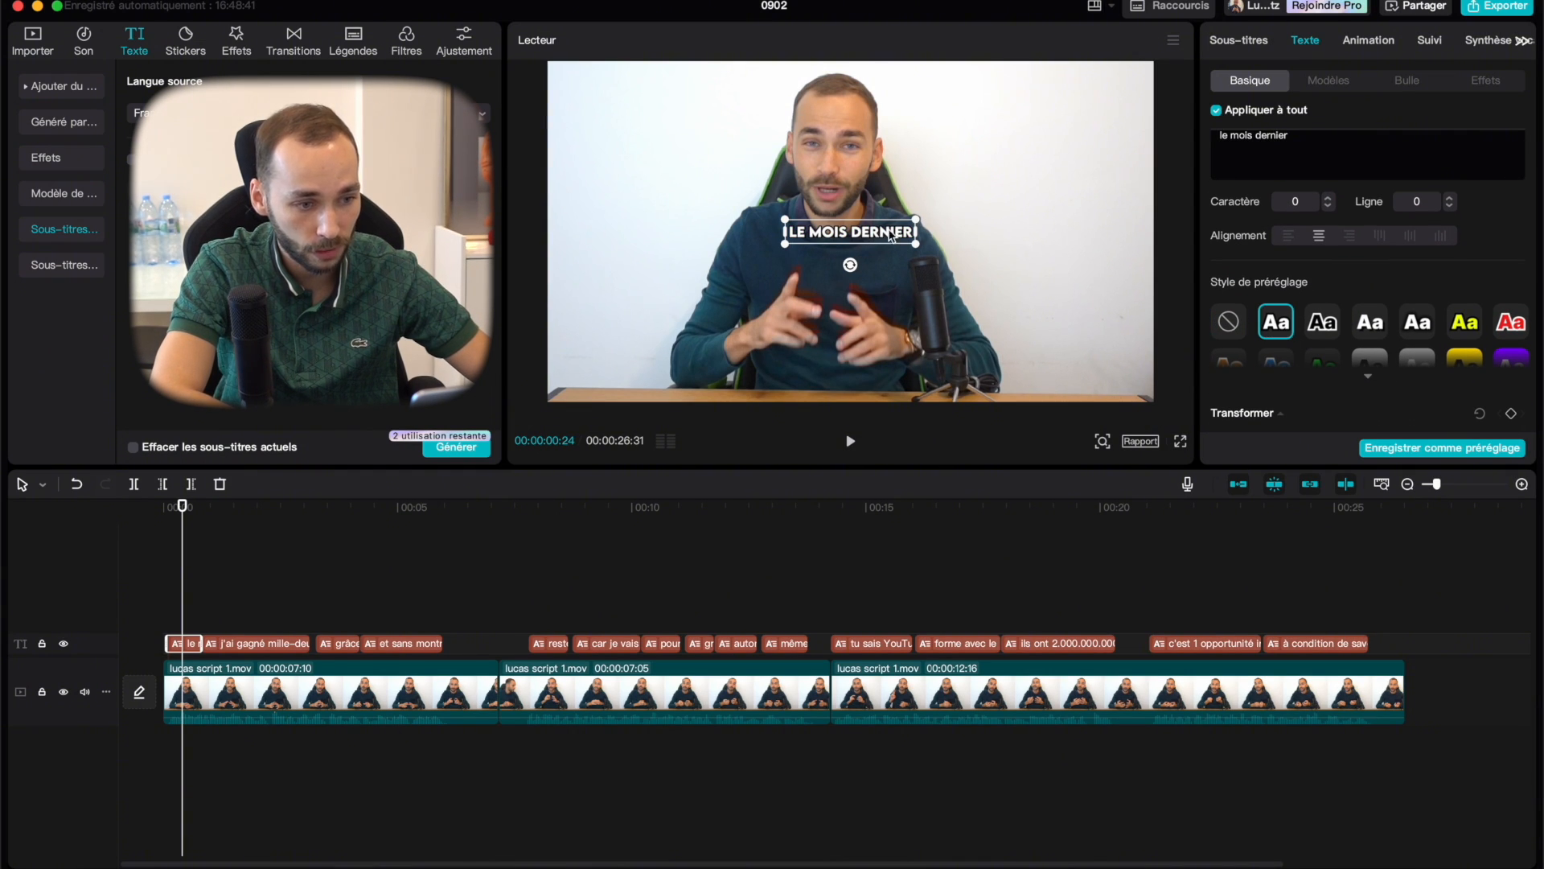
Apply the white lettering with green glow preset style to the subtitles and scale them to 188%.
{"action": "scroll", "coordinate": [1325, 298], "scroll_direction": "down", "scroll_amount": 5}
{"action": "left_click", "coordinate": [1372, 287]}
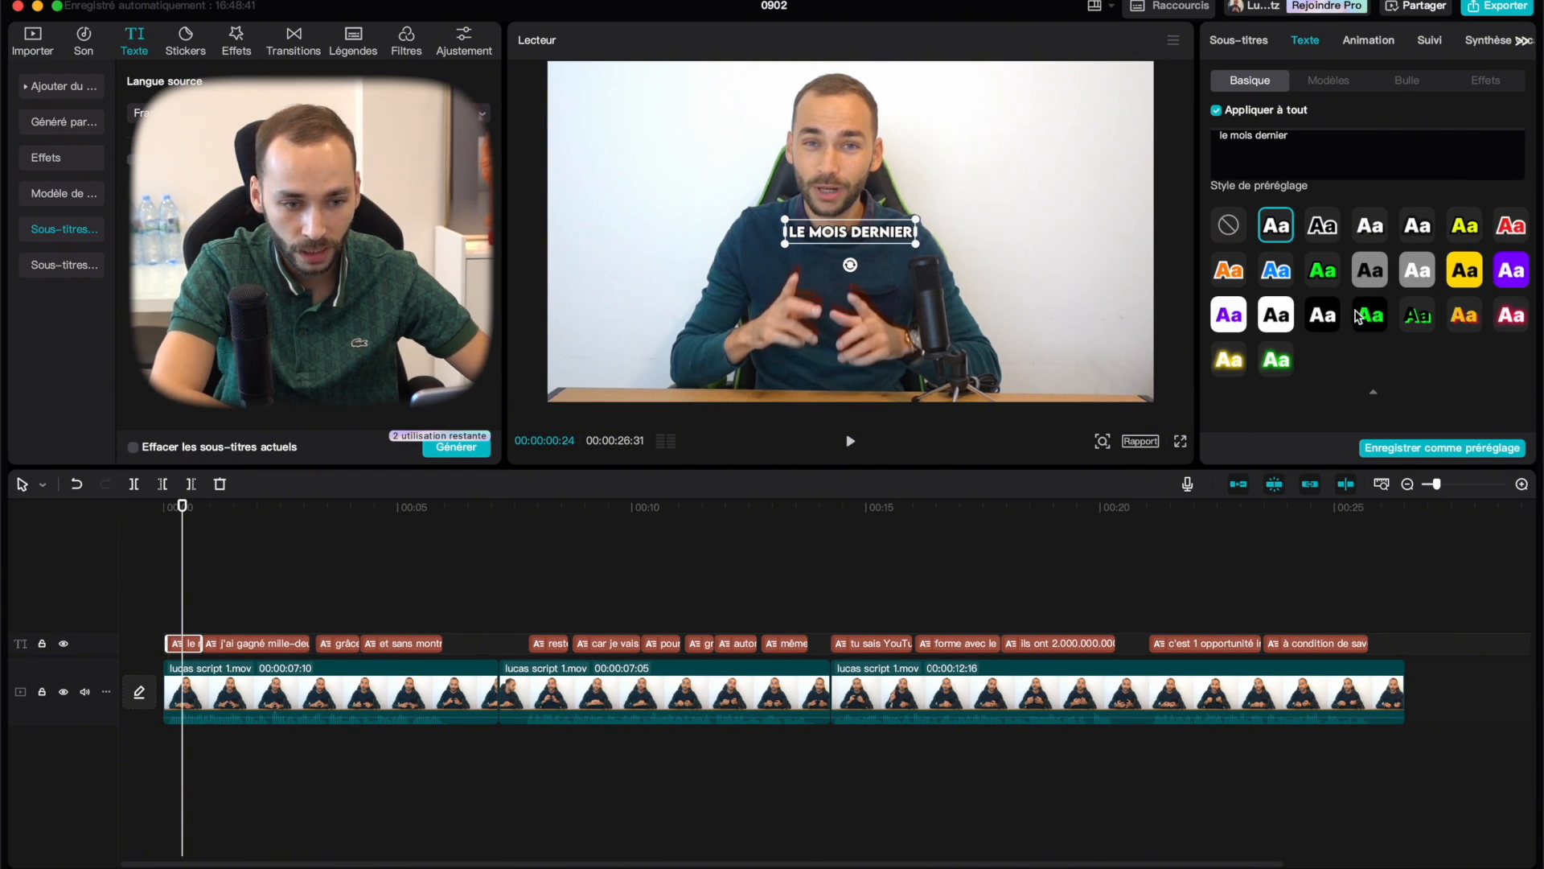
{"action": "left_click", "coordinate": [1277, 356]}
{"action": "scroll", "coordinate": [1257, 338], "scroll_direction": "down", "scroll_amount": 5}
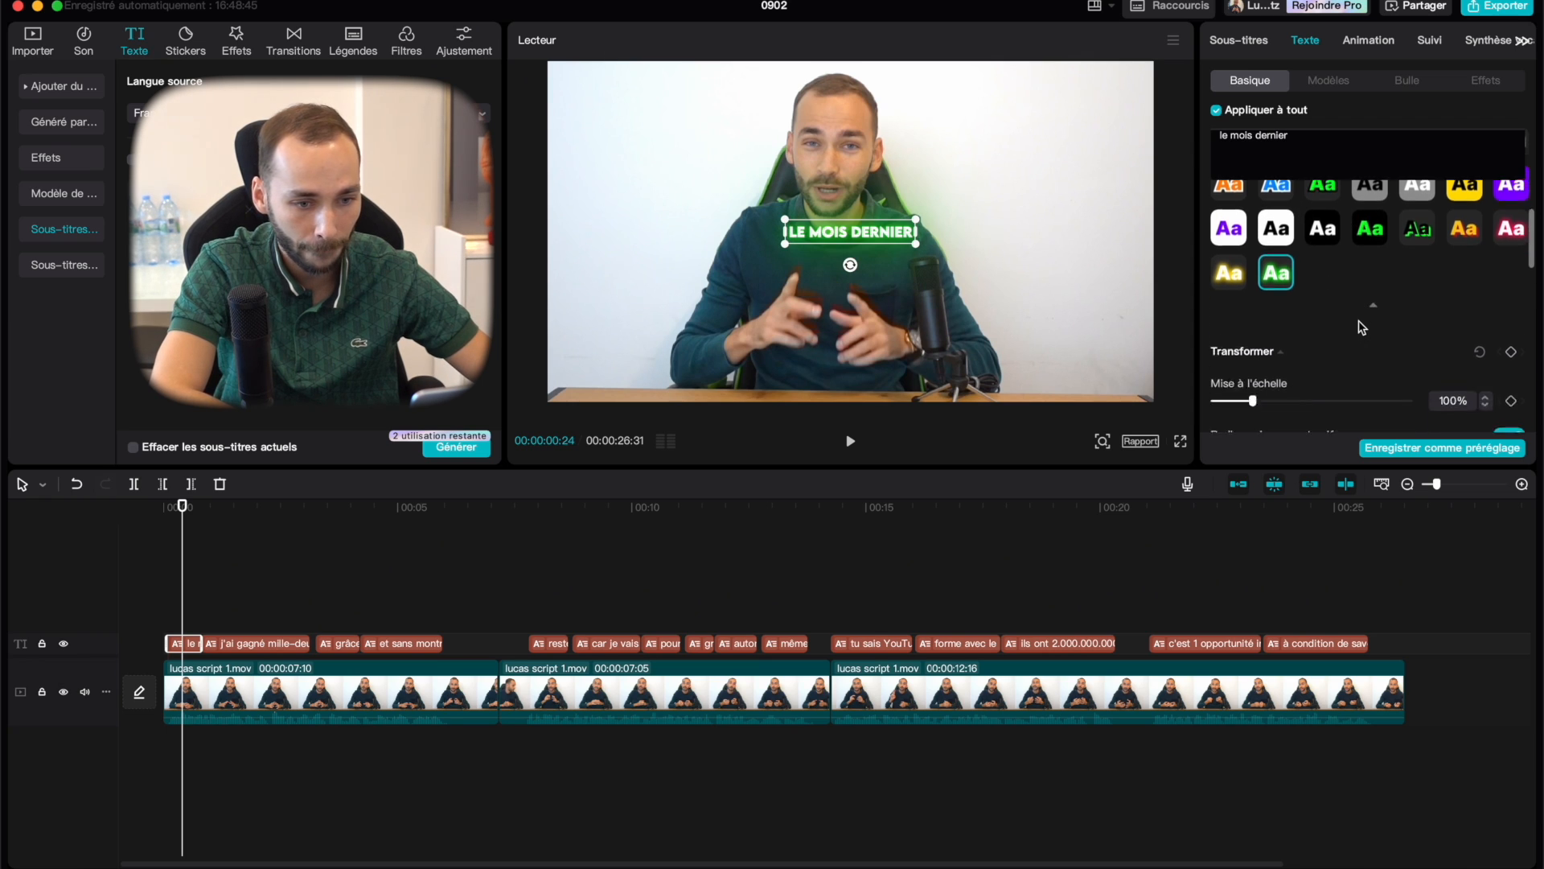
{"action": "left_click_drag", "start_coordinate": [1253, 332], "coordinate": [1284, 331]}
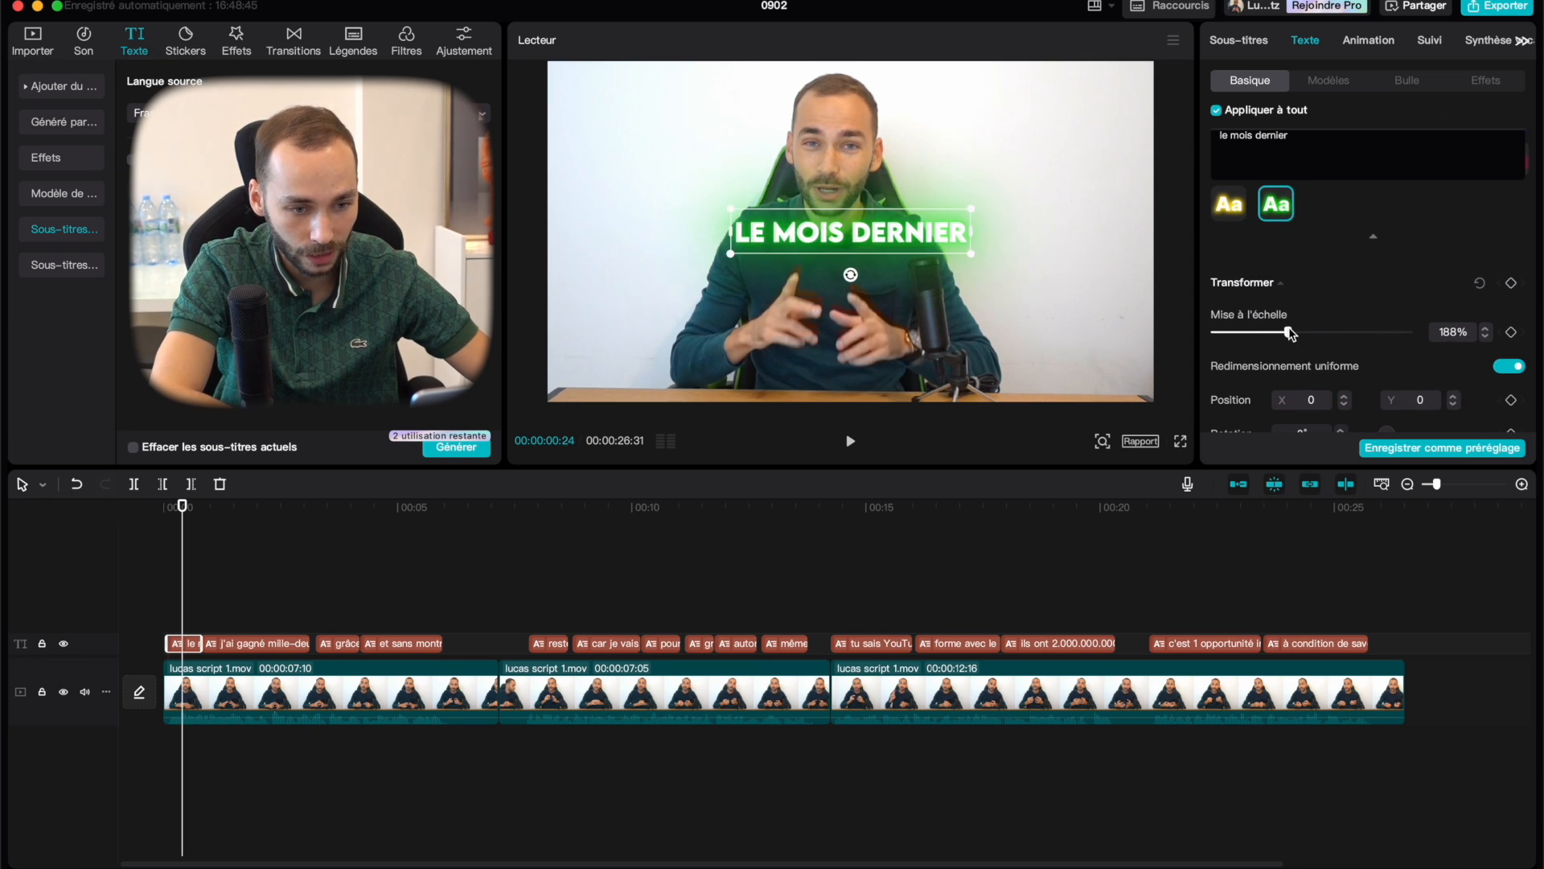
Try the stroke (Trait) and the black background (Arrière-plan) on the subtitles, turning each off again.
{"action": "scroll", "coordinate": [1287, 331], "scroll_direction": "down", "scroll_amount": 1}
{"action": "scroll", "coordinate": [1287, 331], "scroll_direction": "down", "scroll_amount": 8}
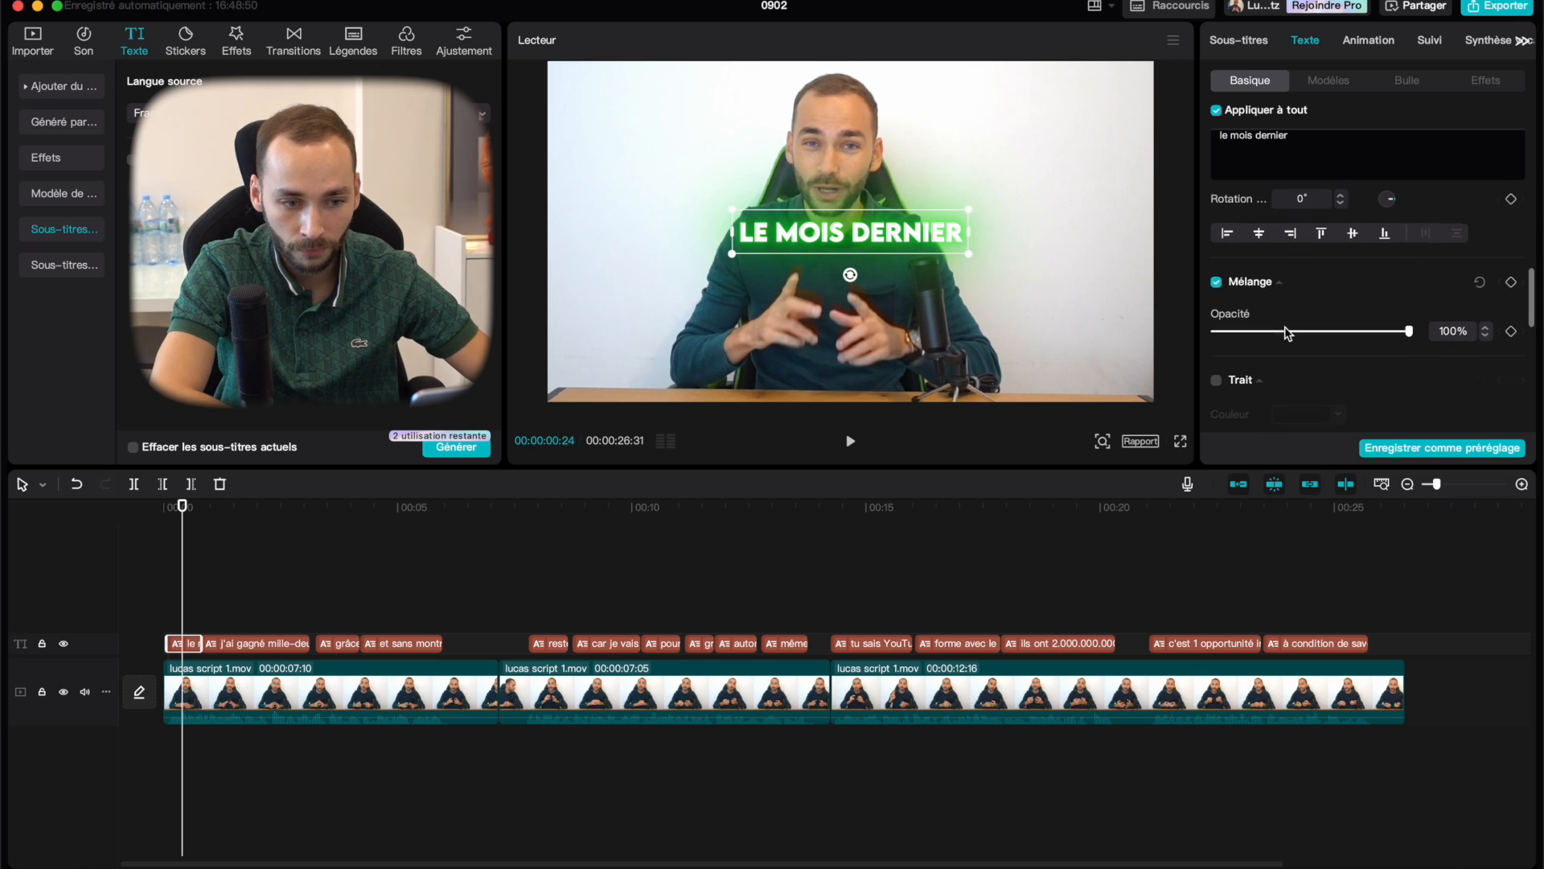
{"action": "mouse_move", "coordinate": [1408, 269]}
{"action": "left_mouse_down"}
{"action": "mouse_move", "coordinate": [1310, 262]}
{"action": "mouse_move", "coordinate": [1409, 262]}
{"action": "left_mouse_up"}
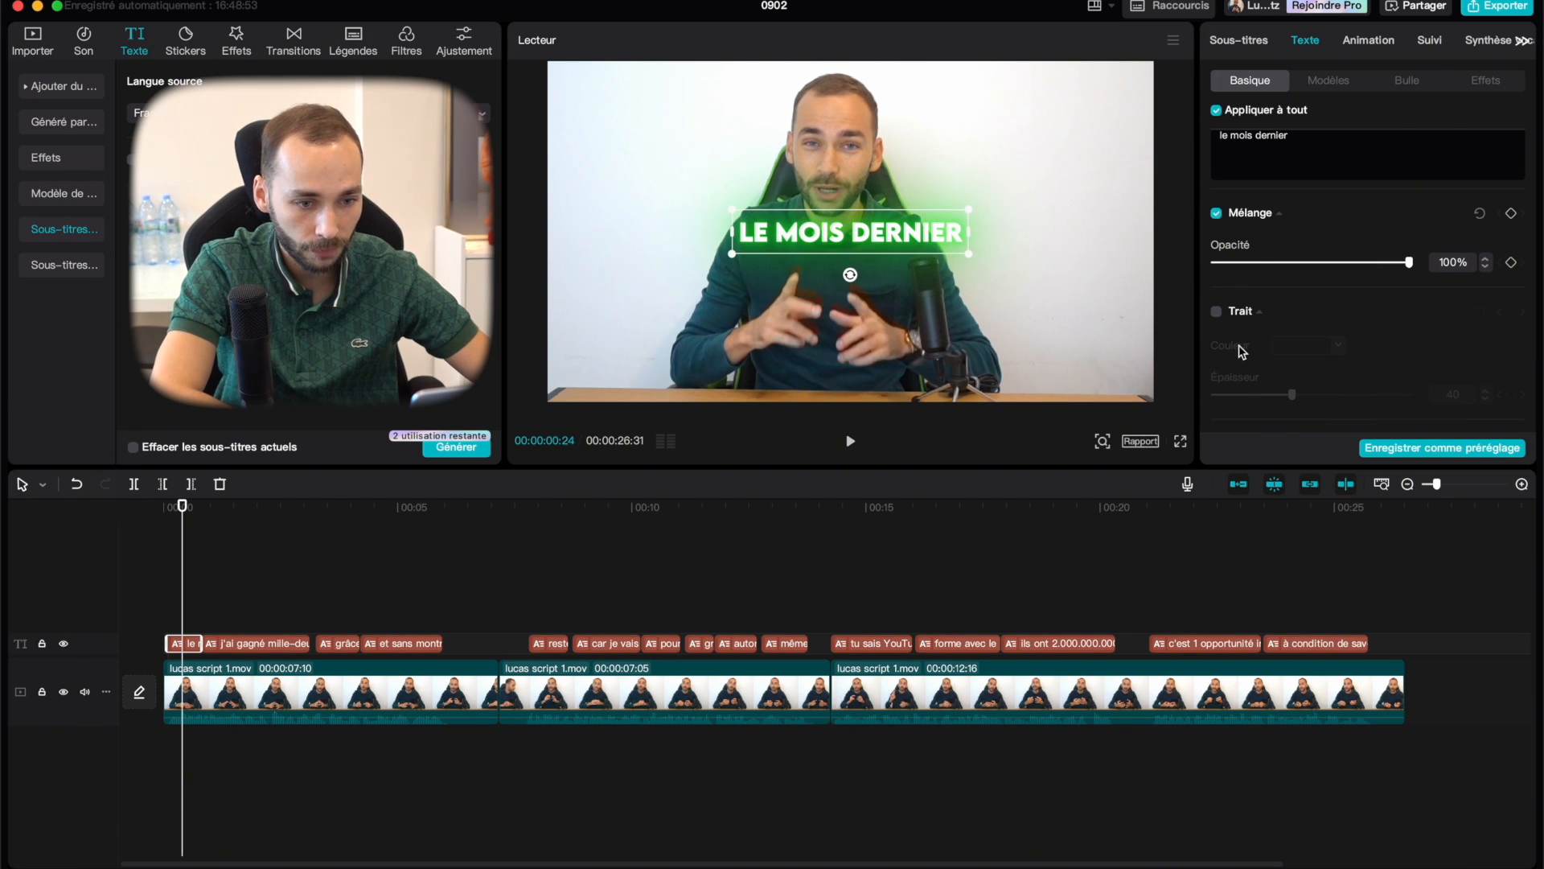
{"action": "left_click", "coordinate": [1217, 313]}
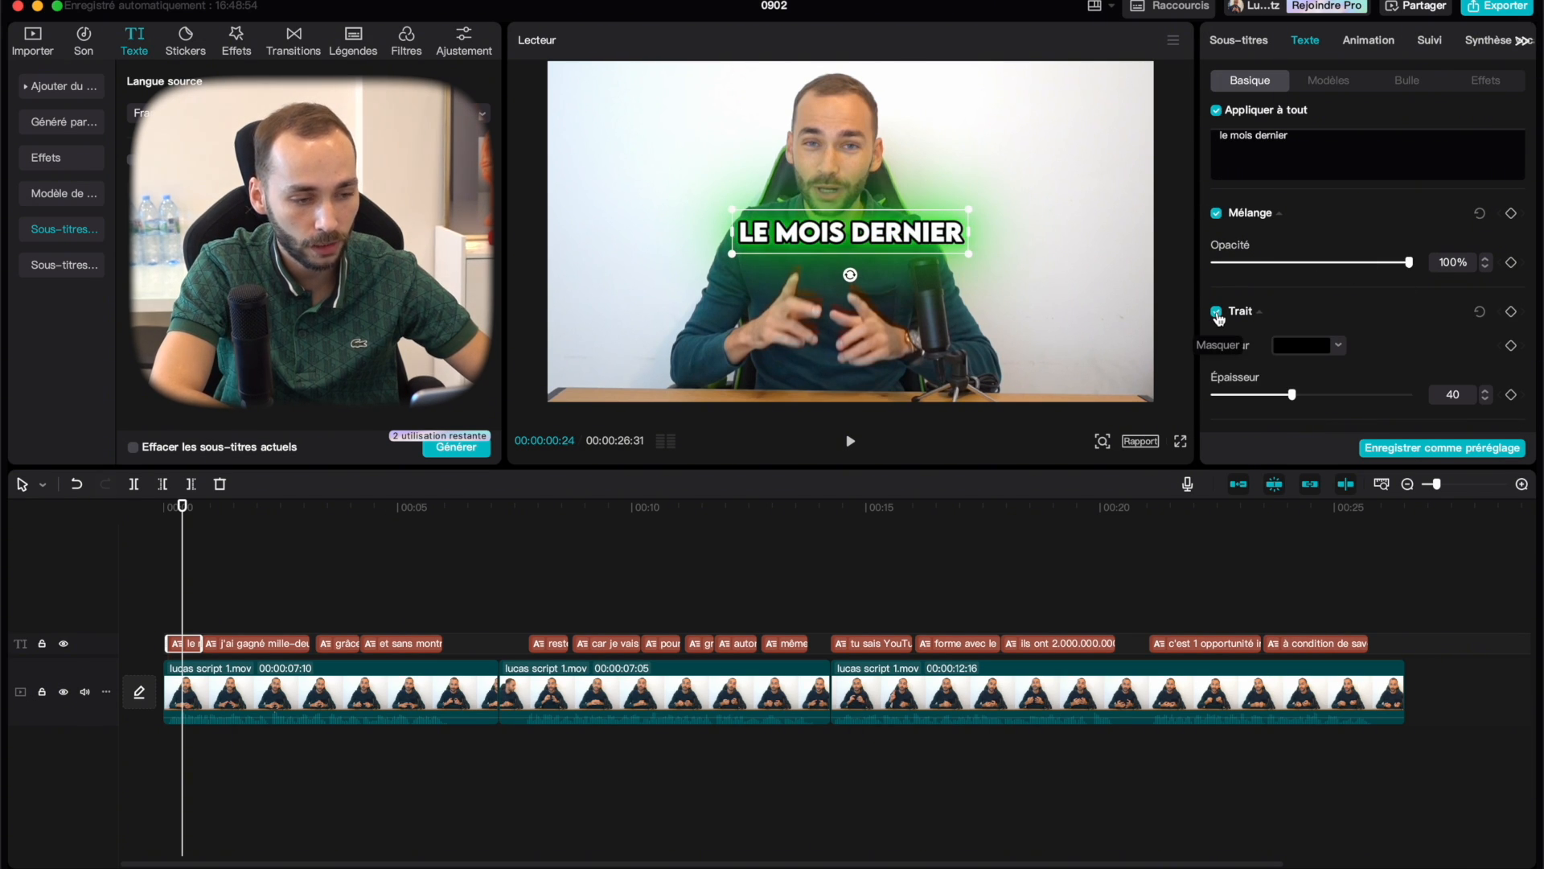
{"action": "left_click", "coordinate": [1216, 312]}
{"action": "scroll", "coordinate": [1219, 319], "scroll_direction": "down", "scroll_amount": 3}
{"action": "left_click", "coordinate": [1217, 296]}
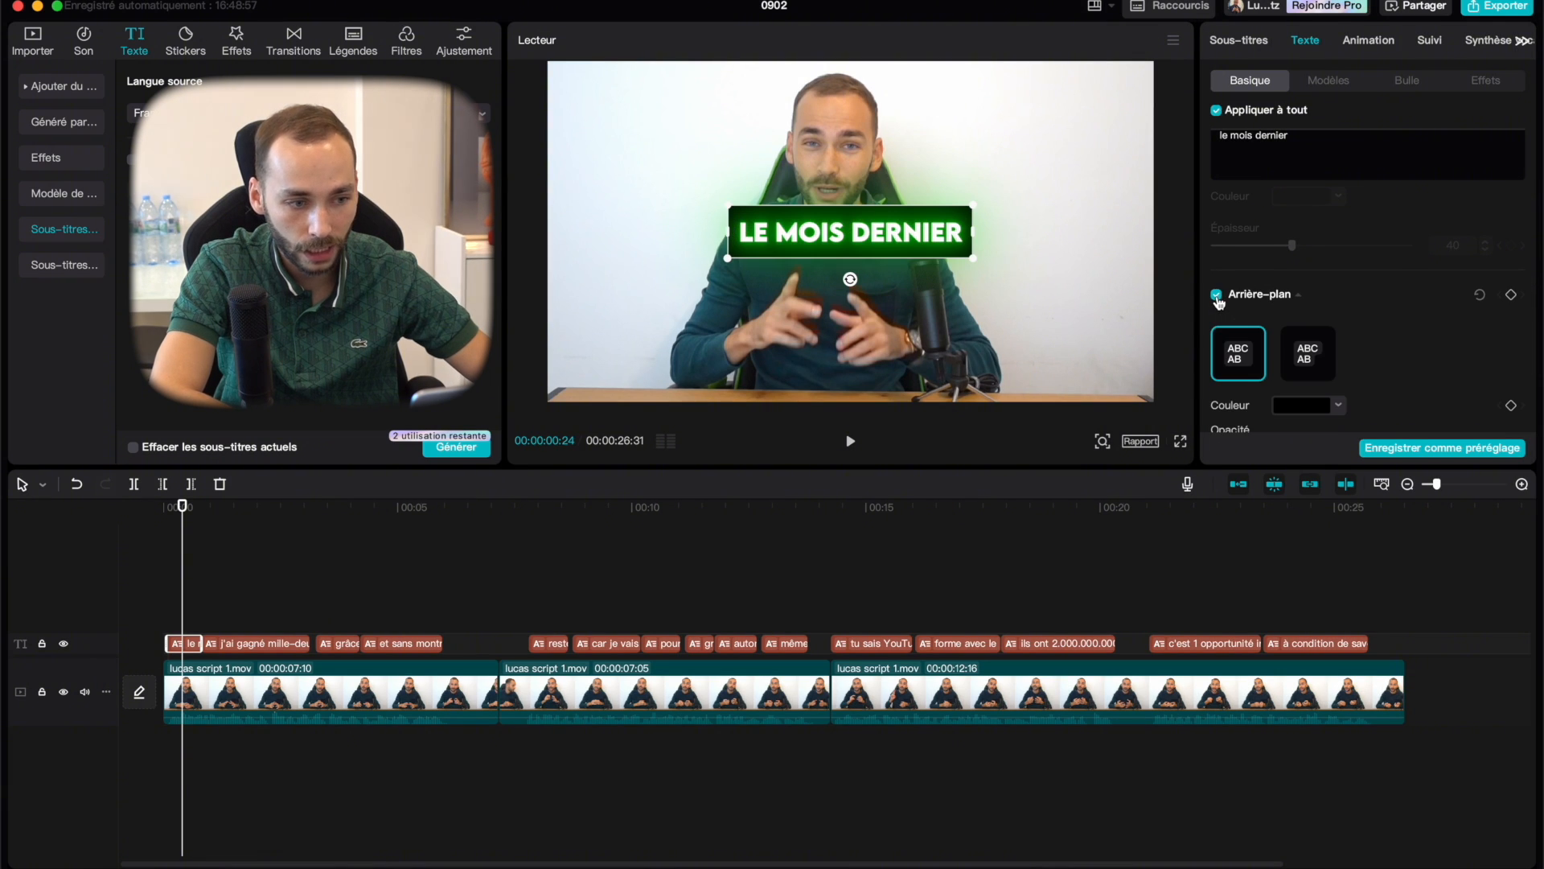
{"action": "left_click", "coordinate": [1217, 296]}
Apply the second, non-Pro glow (Lueur) style to the subtitles and enable their shadow (Ombre).
{"action": "scroll", "coordinate": [1219, 302], "scroll_direction": "down", "scroll_amount": 2}
{"action": "scroll", "coordinate": [1219, 302], "scroll_direction": "down", "scroll_amount": 5}
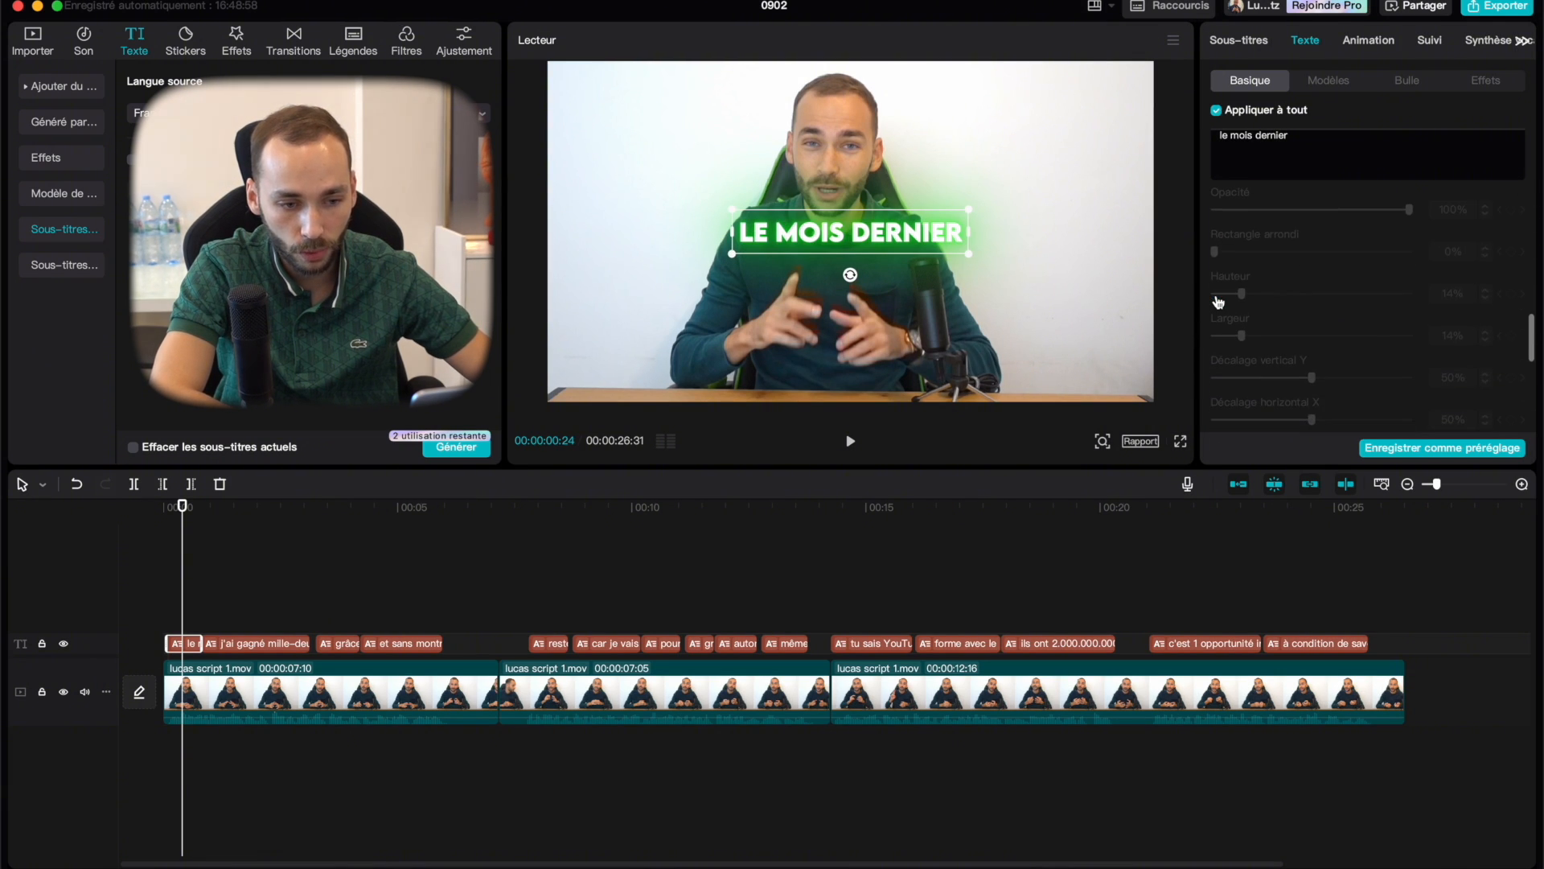
{"action": "left_click", "coordinate": [1300, 246]}
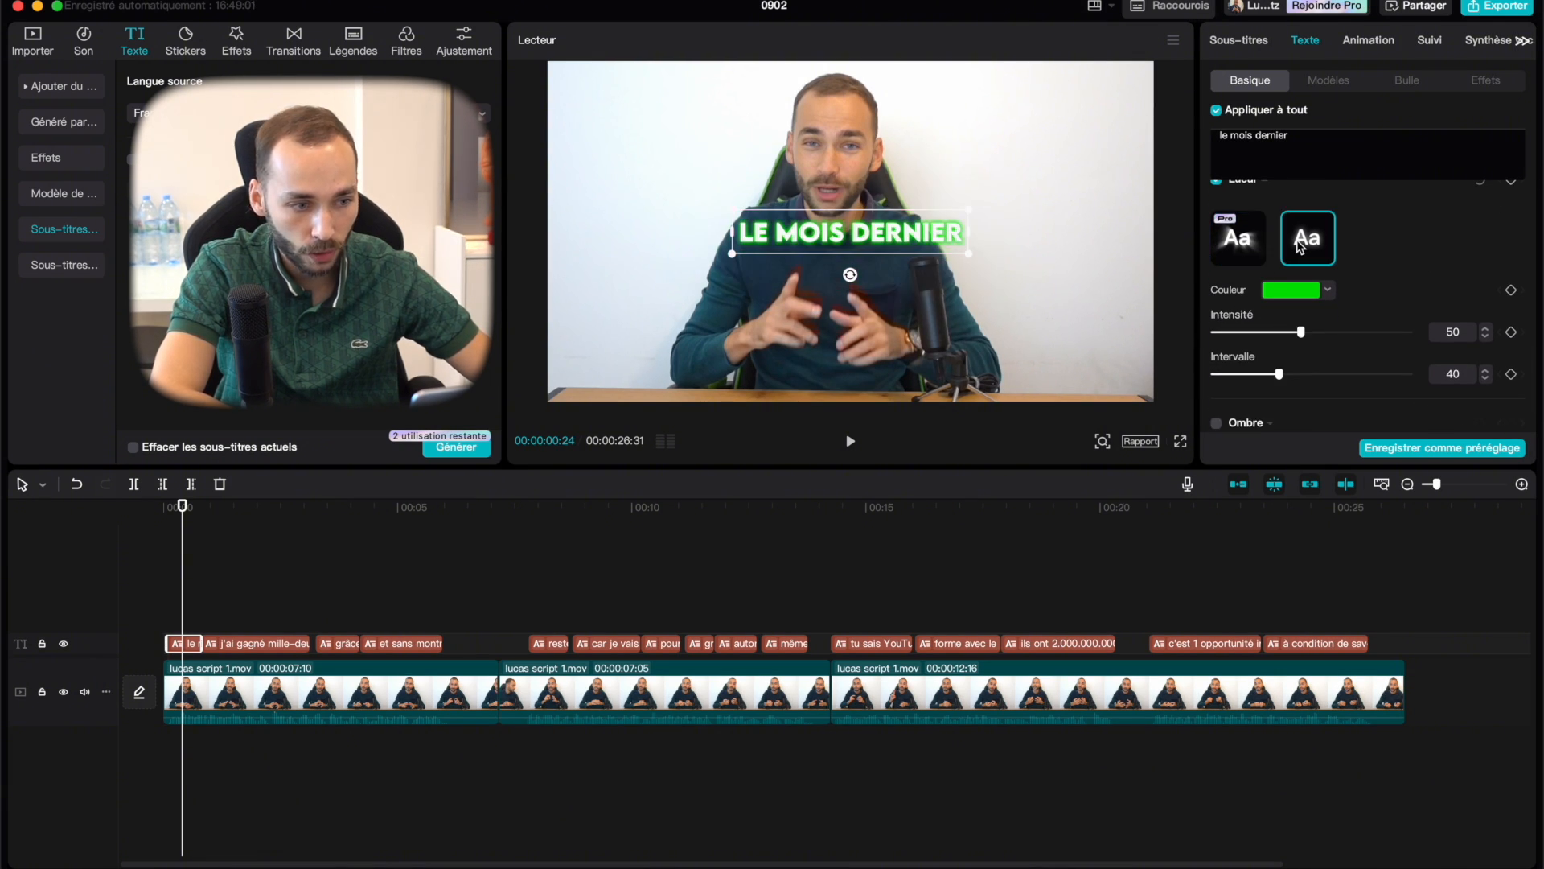
{"action": "scroll", "coordinate": [1309, 307], "scroll_direction": "down", "scroll_amount": 2}
{"action": "left_click", "coordinate": [1217, 359]}
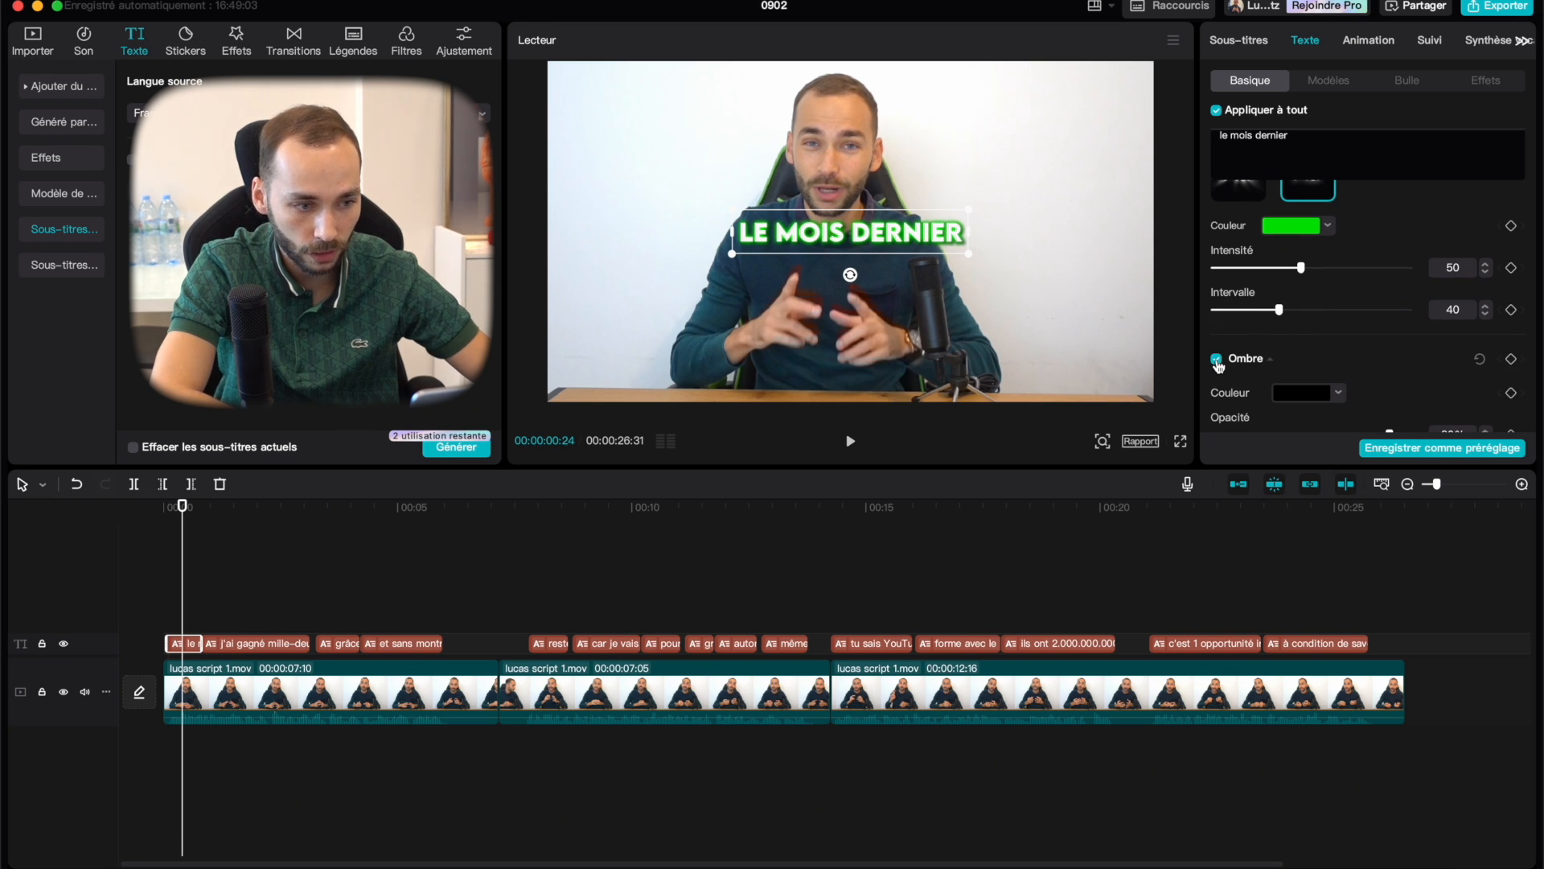
Try the curve (Courbe) effect on the subtitles and turn it back off.
{"action": "scroll", "coordinate": [1218, 403], "scroll_direction": "down", "scroll_amount": 5}
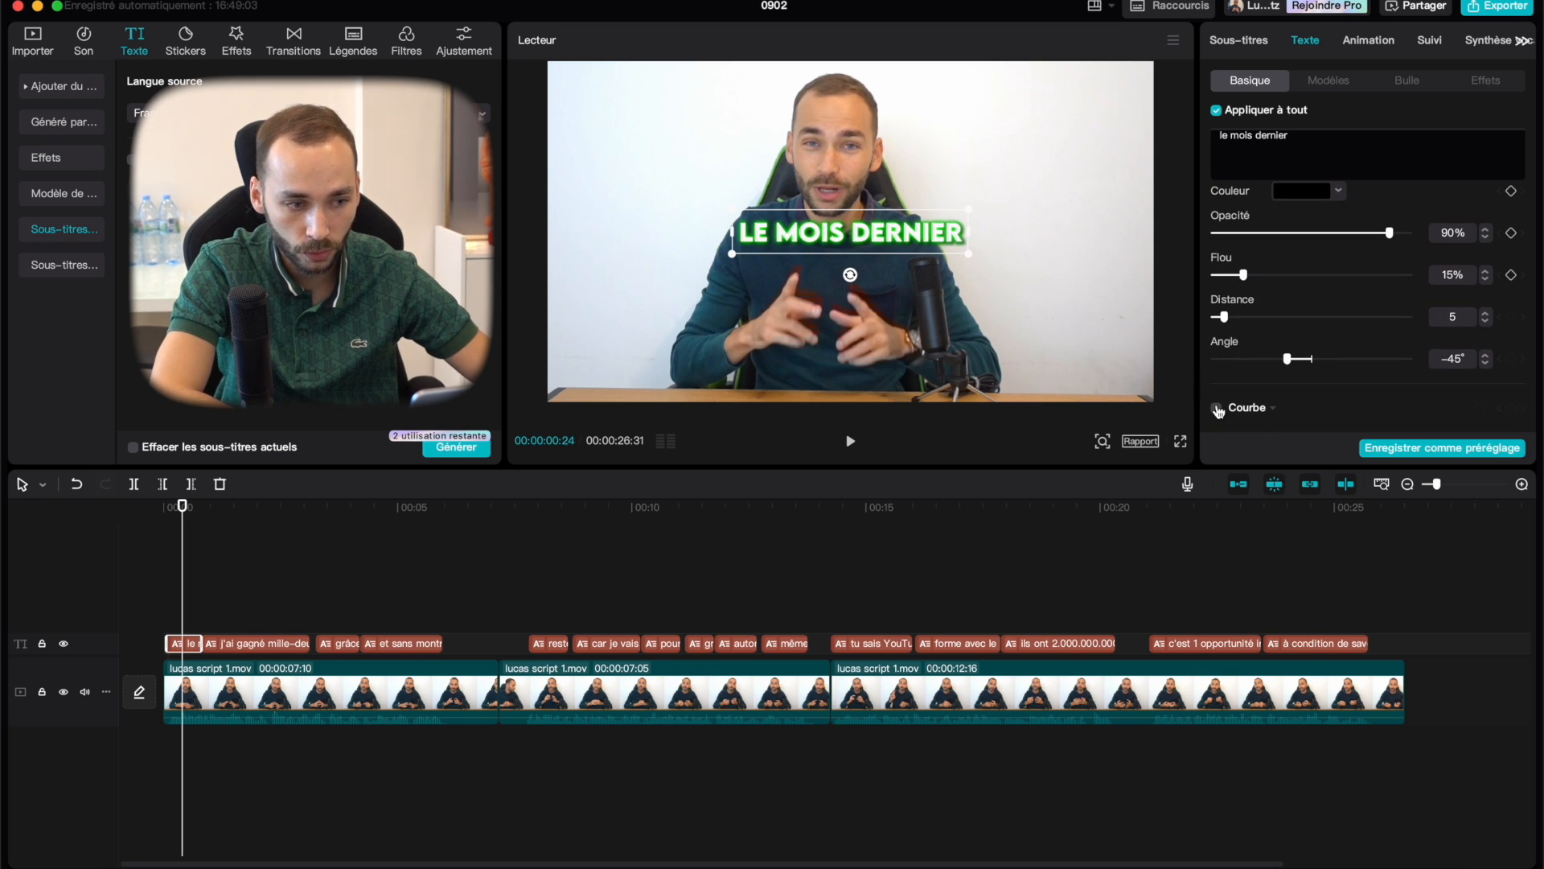
{"action": "left_click", "coordinate": [1217, 407]}
{"action": "scroll", "coordinate": [1219, 410], "scroll_direction": "down", "scroll_amount": 3}
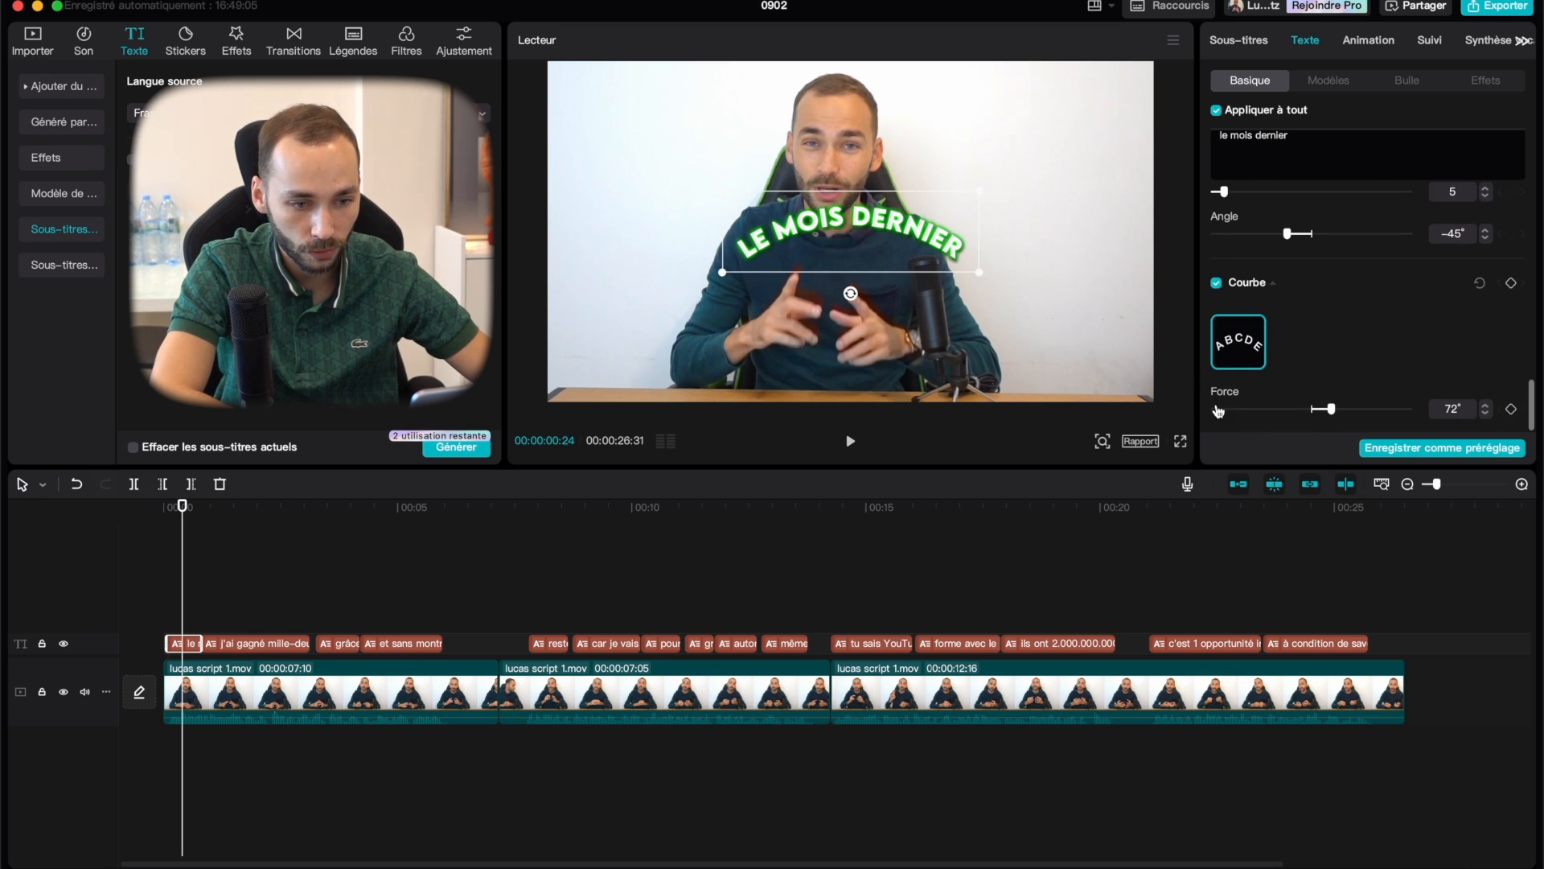
{"action": "left_click", "coordinate": [1217, 283]}
{"action": "scroll", "coordinate": [1279, 286], "scroll_direction": "up", "scroll_amount": 6}
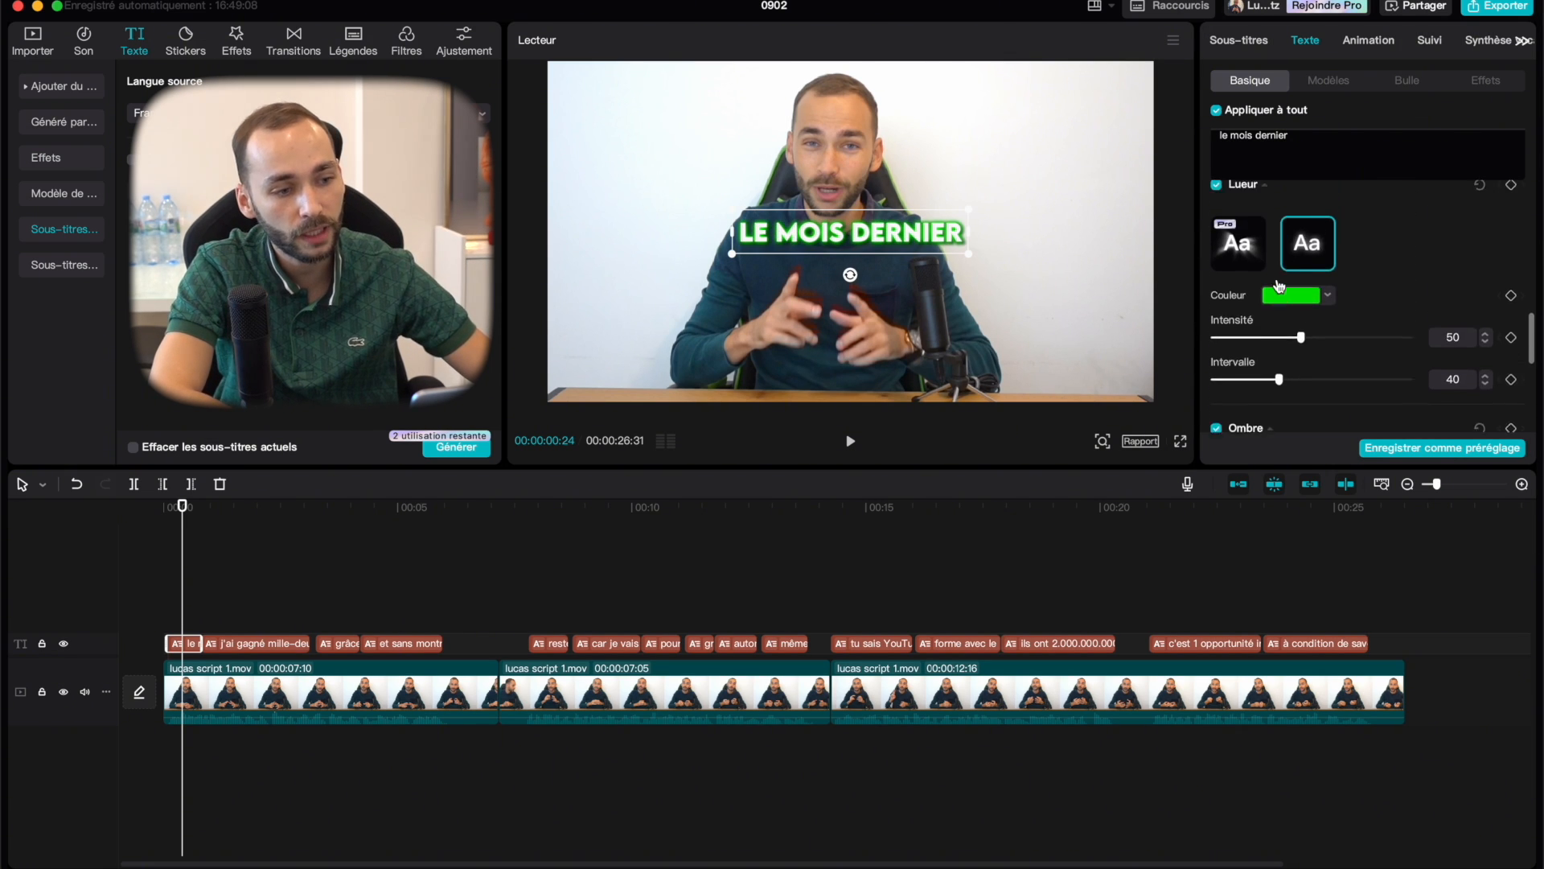
{"action": "scroll", "coordinate": [1279, 286], "scroll_direction": "up", "scroll_amount": 10}
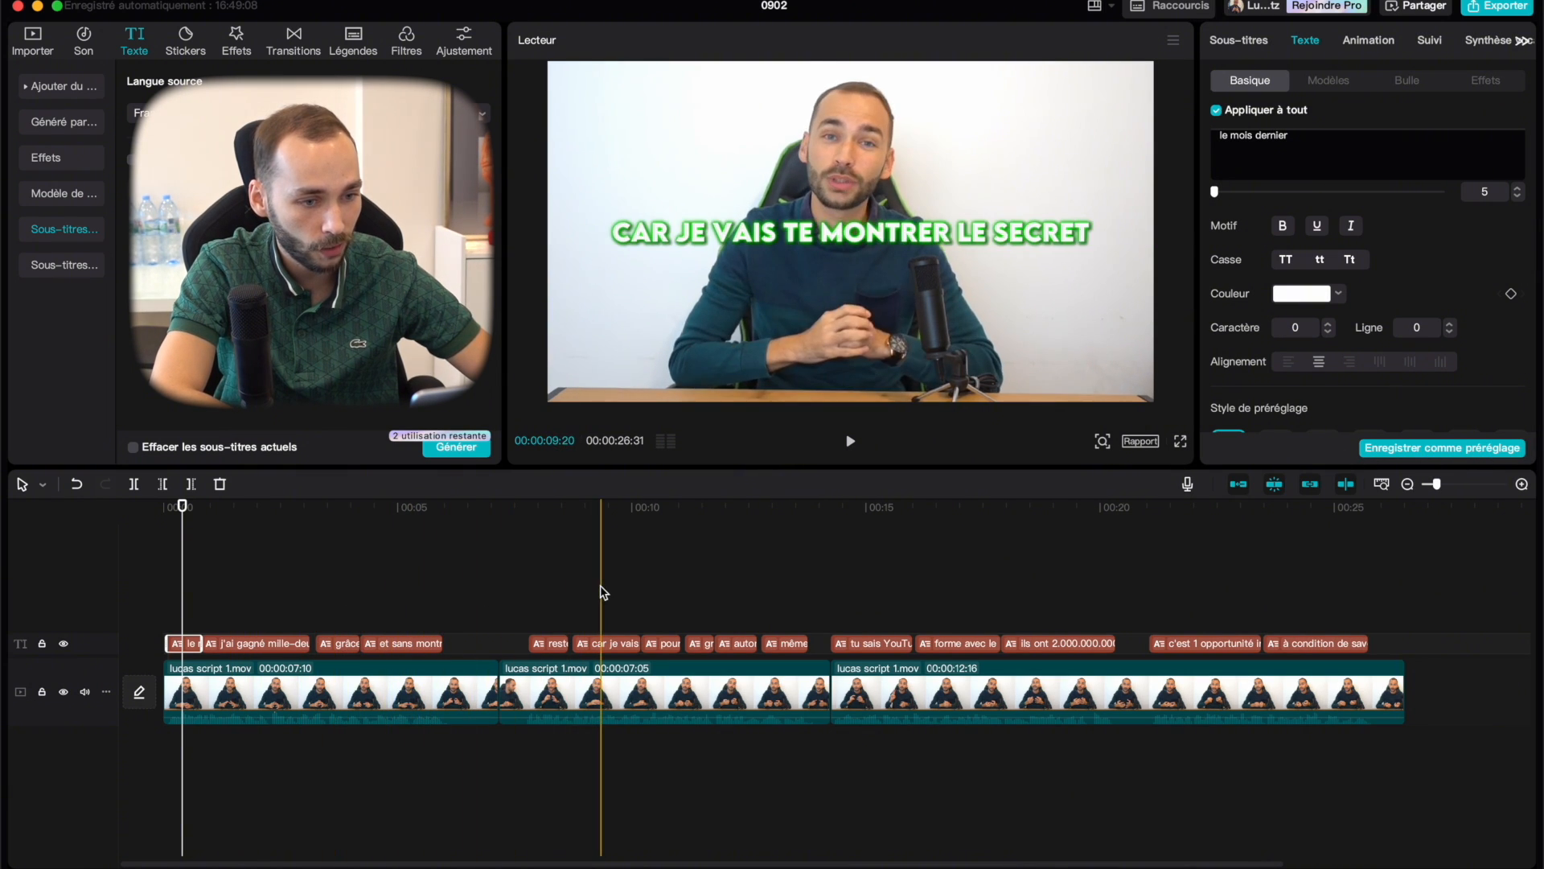
Split the second subtitle into two lines reading "j'ai gagné mille-deux" and "cent-quarante-neuf euros".
{"action": "left_click", "coordinate": [268, 601]}
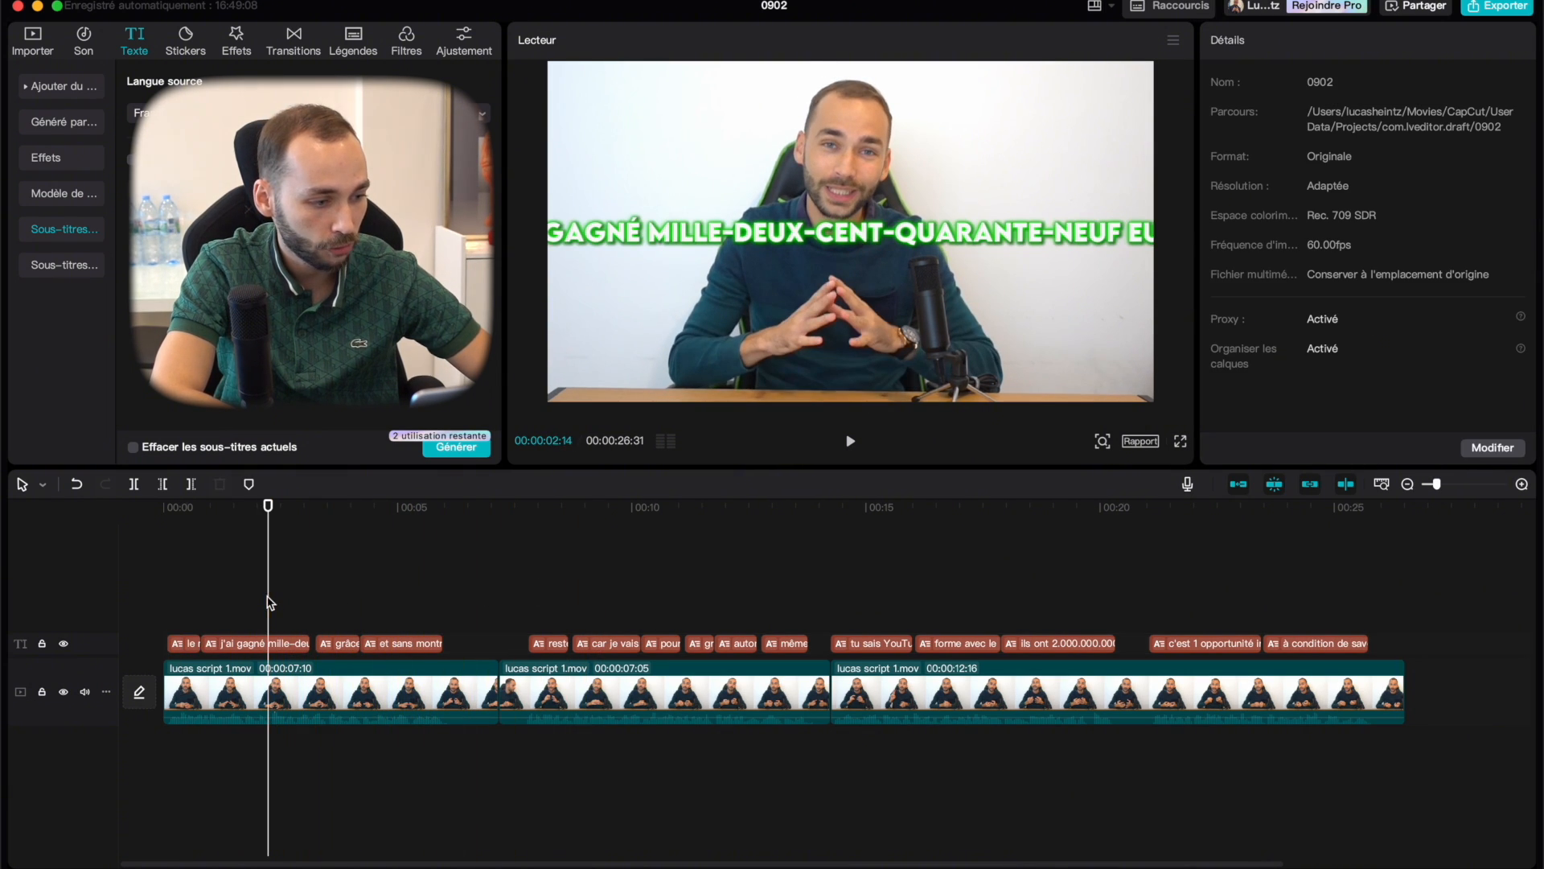
{"action": "left_click", "coordinate": [263, 647]}
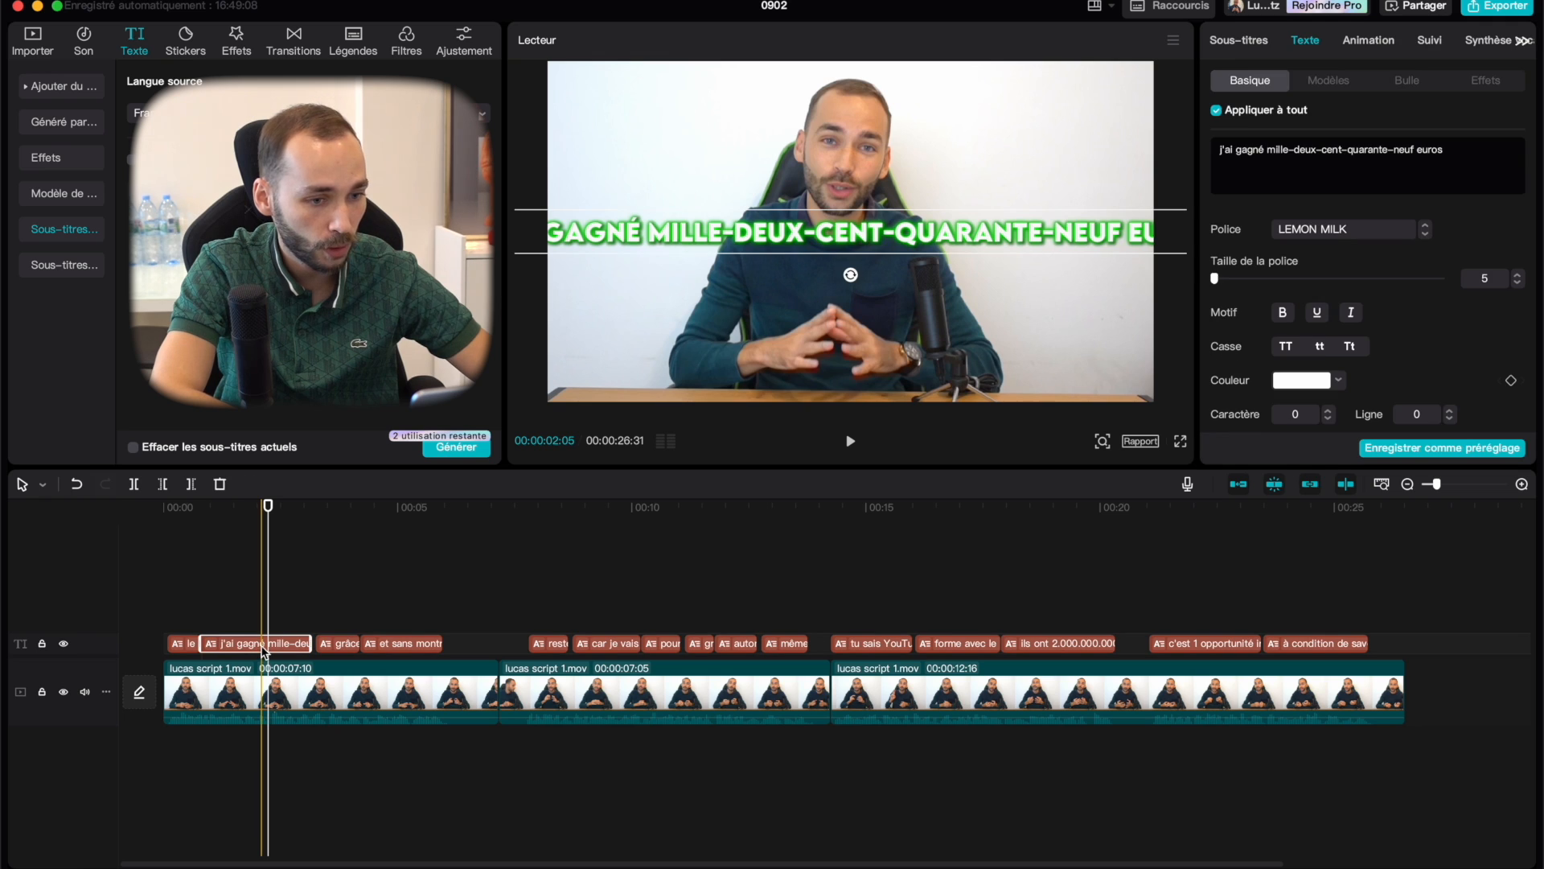
{"action": "left_click", "coordinate": [1322, 154]}
{"action": "key", "text": "BackSpace"}
{"action": "key", "text": "Return"}
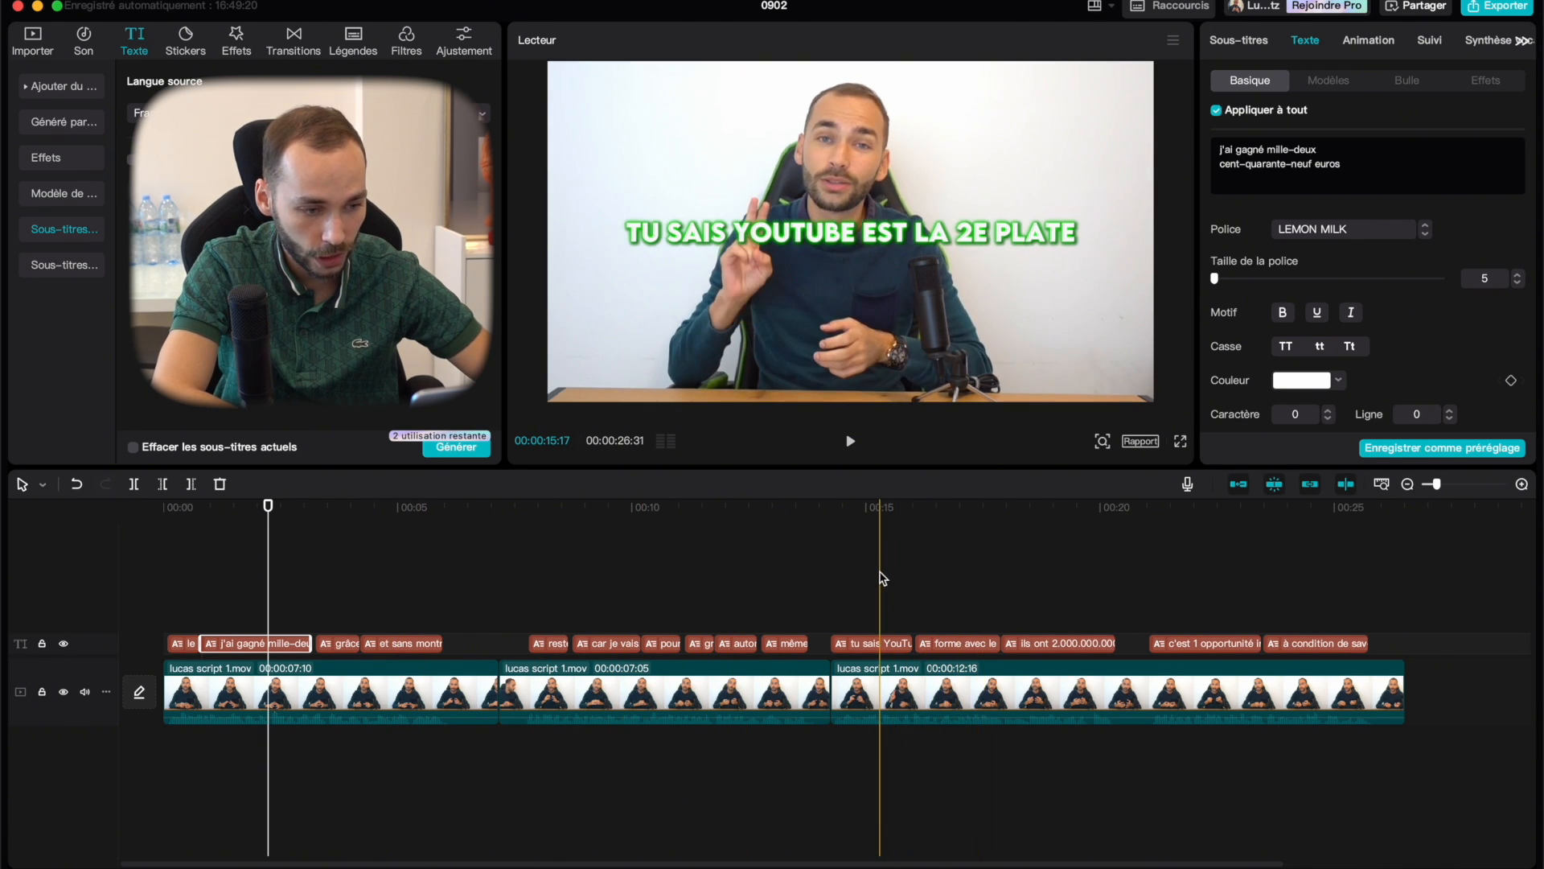
Break the subtitle beginning "forme avec le plus" onto a second line reading "d'utilisateurs dans le monde".
{"action": "left_click", "coordinate": [927, 563]}
{"action": "left_click", "coordinate": [941, 648]}
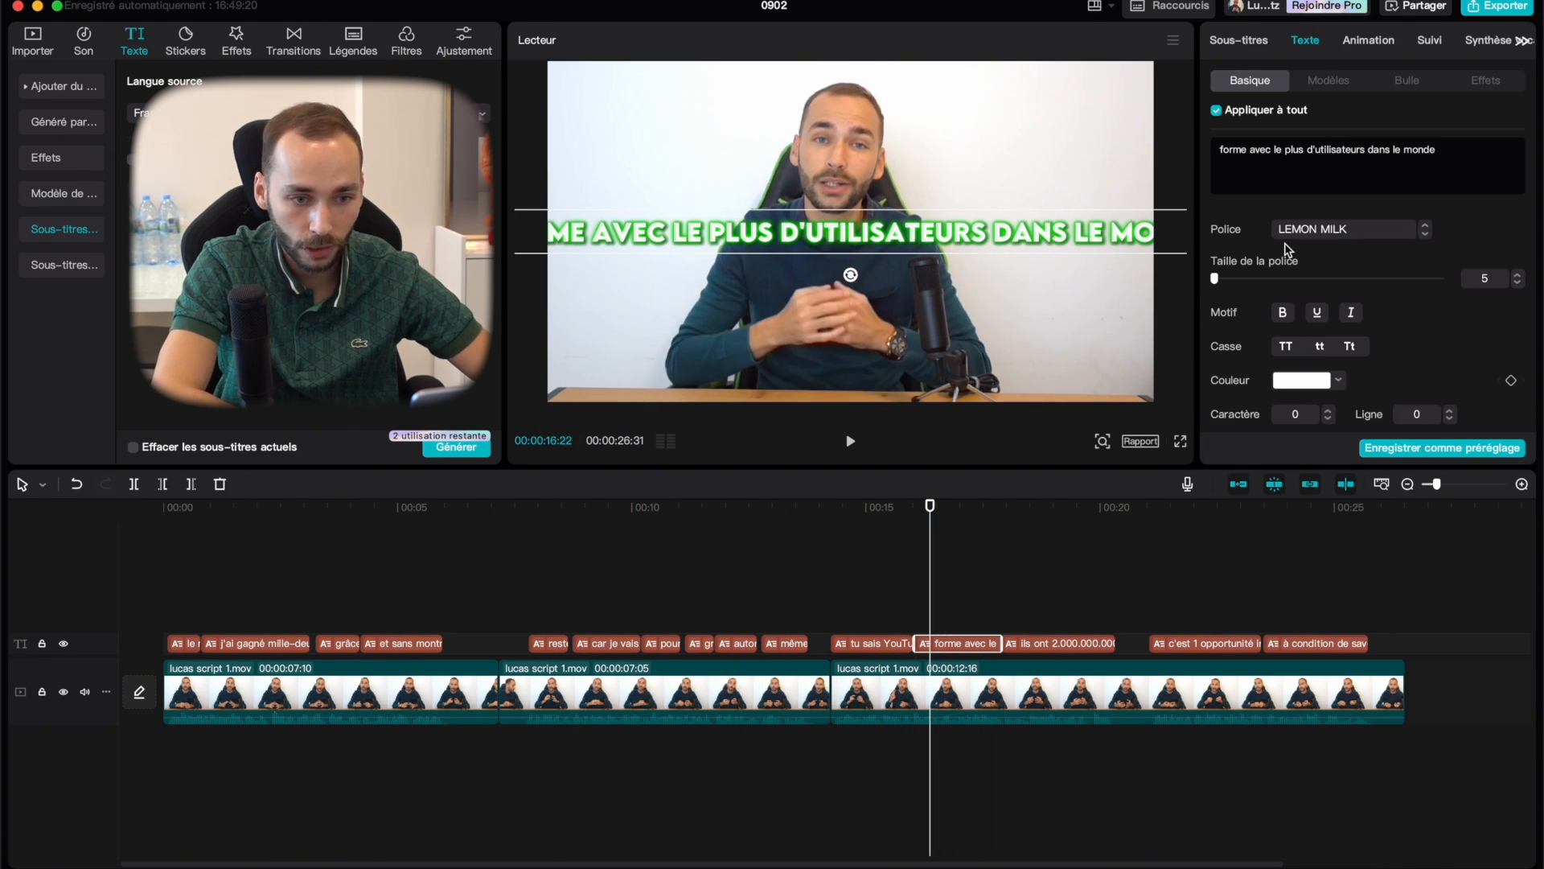
{"action": "left_click", "coordinate": [1305, 153]}
{"action": "key", "text": "BackSpace"}
{"action": "key", "text": "Return"}
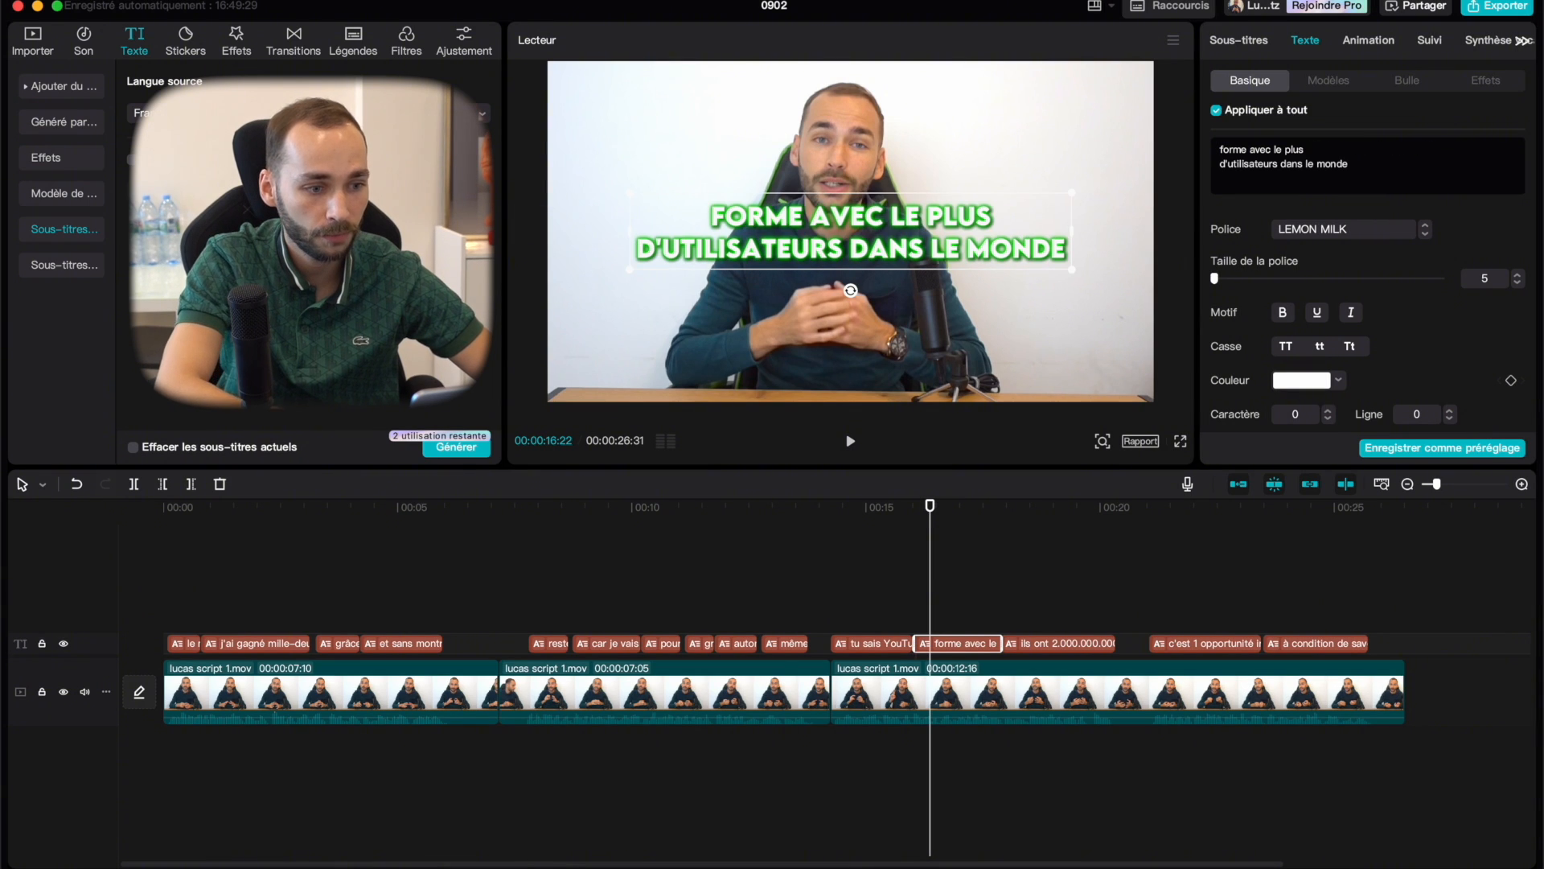
Apply the yellow-glow CAPTION text template to all subtitles and preview it from the start of the video.
{"action": "left_click", "coordinate": [219, 643]}
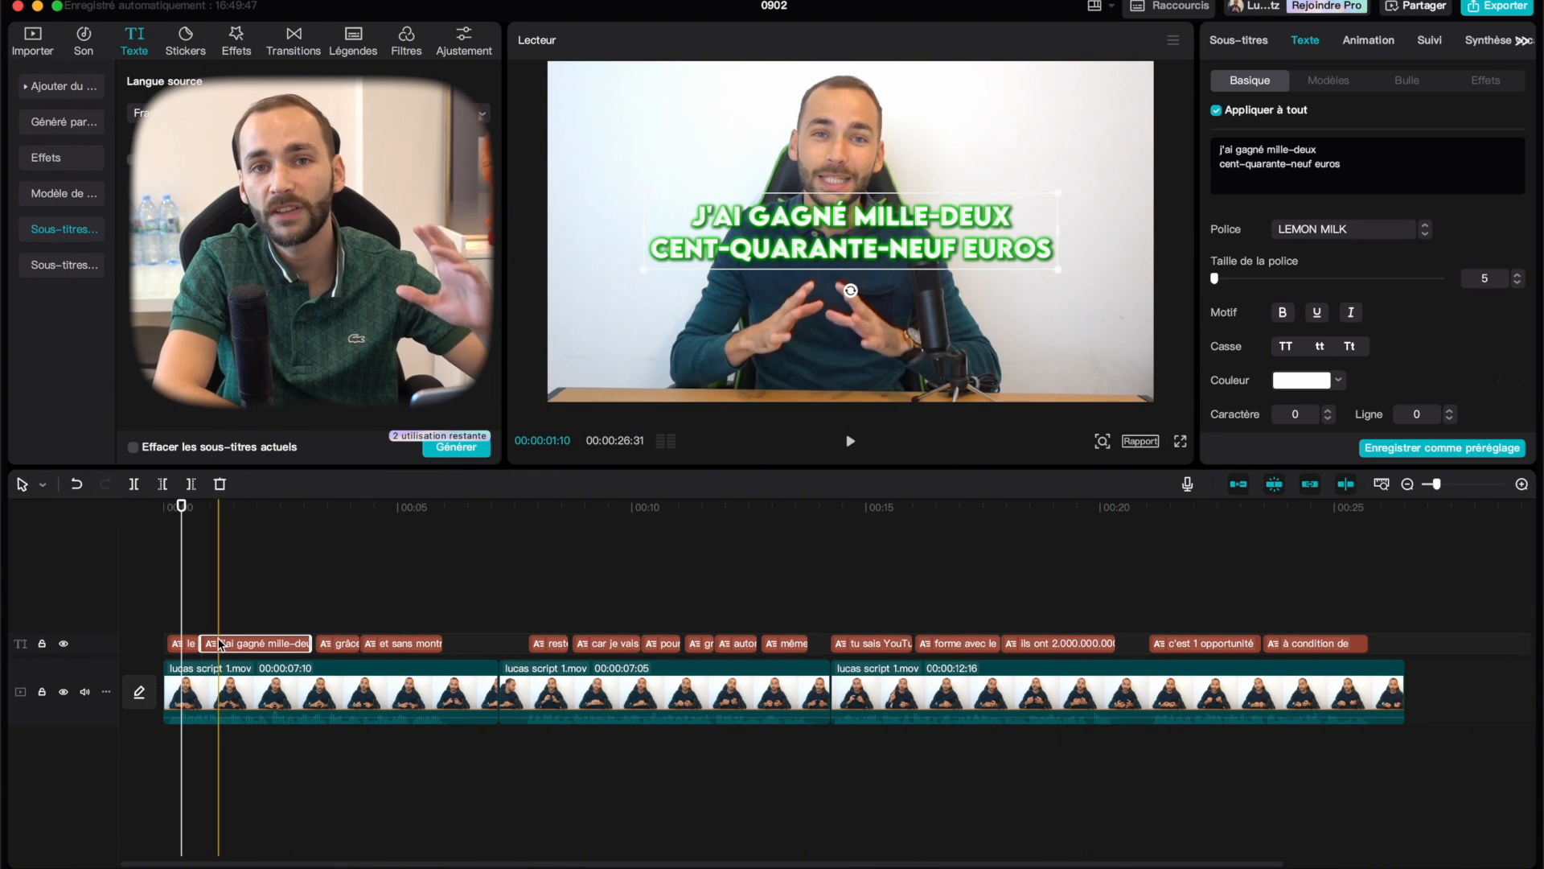
{"action": "left_click", "coordinate": [1341, 86]}
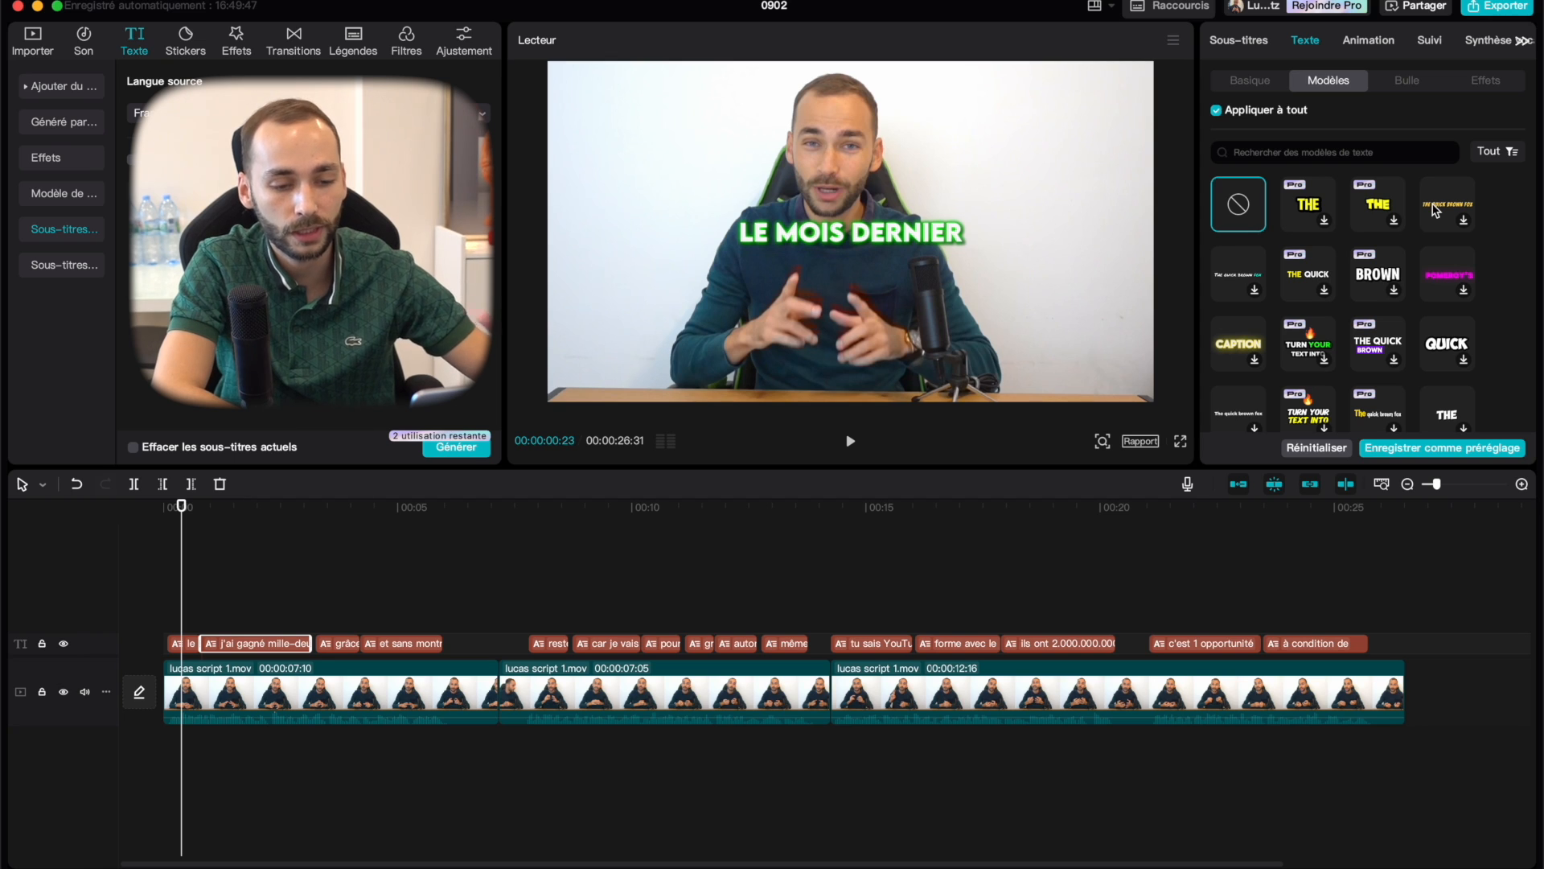
{"action": "scroll", "coordinate": [1434, 211], "scroll_direction": "down", "scroll_amount": 2}
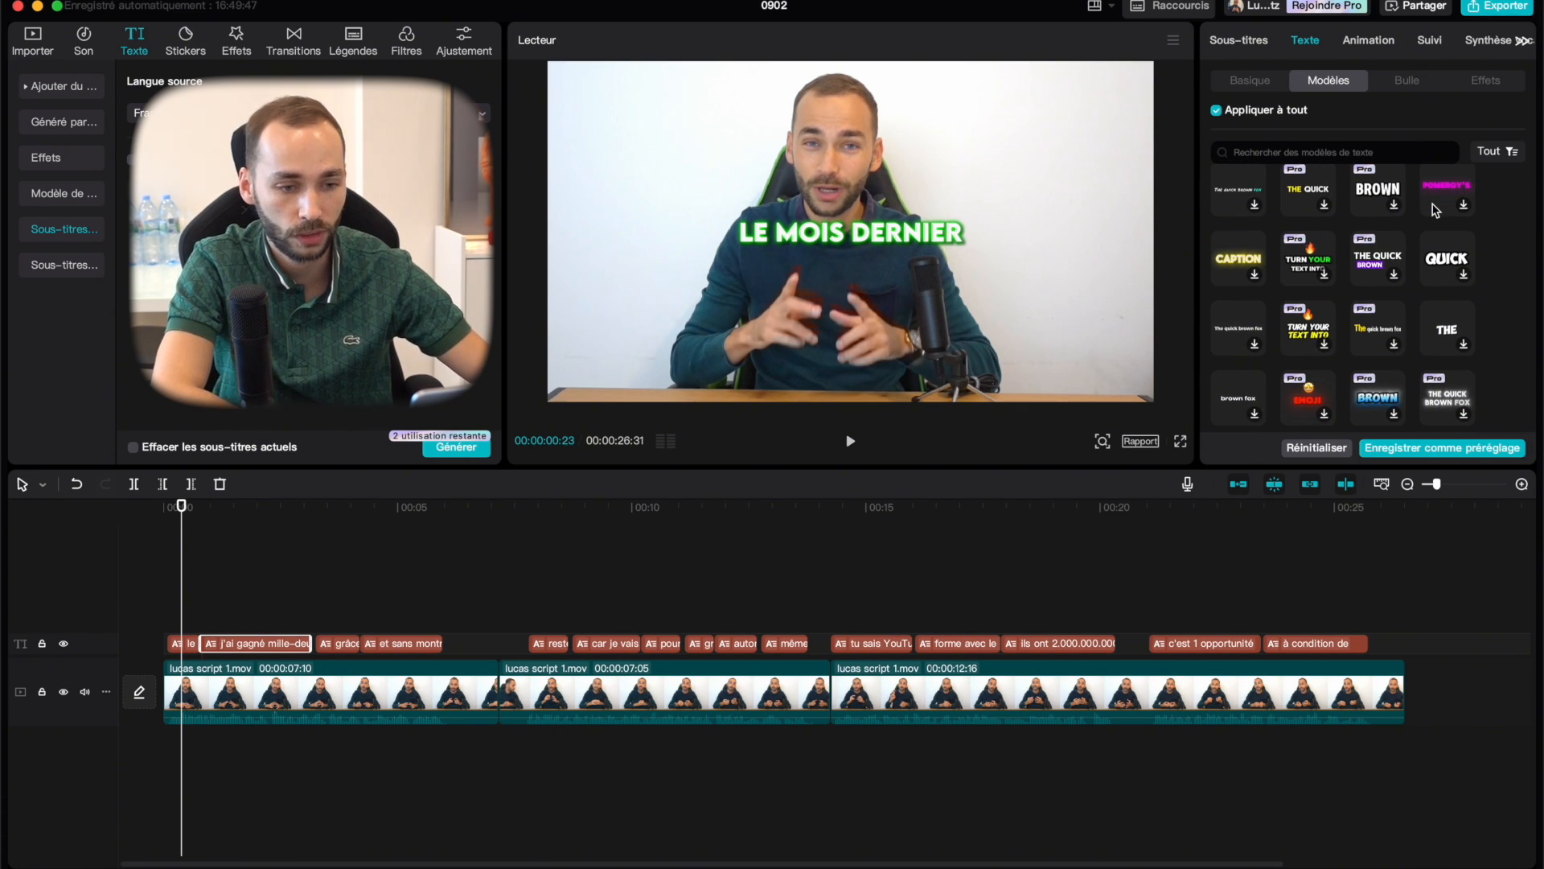
{"action": "left_click", "coordinate": [1235, 269]}
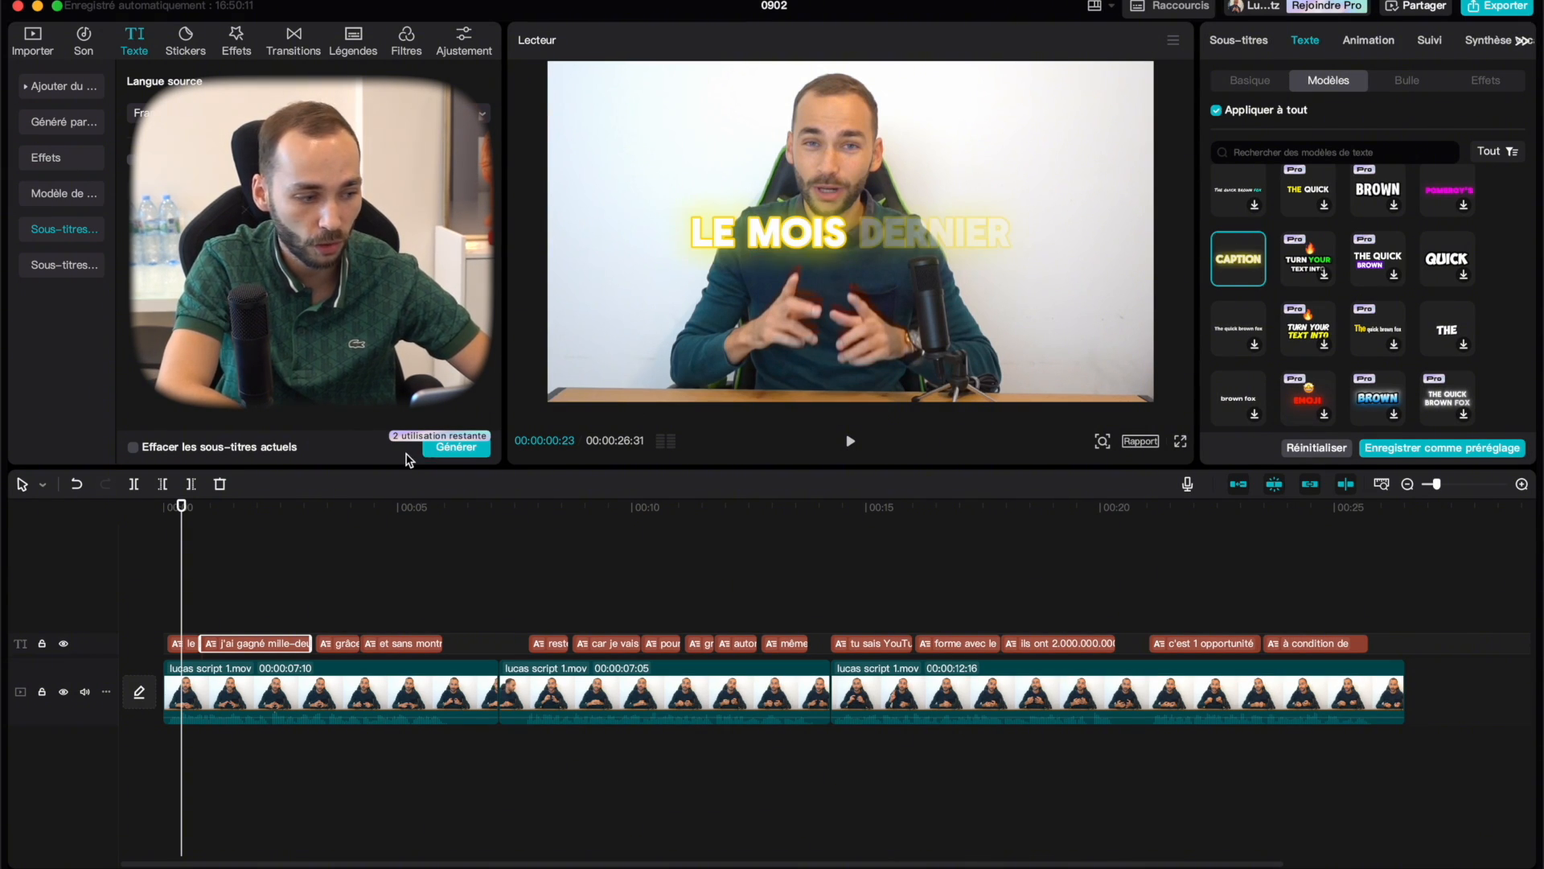
{"action": "left_click", "coordinate": [155, 611]}
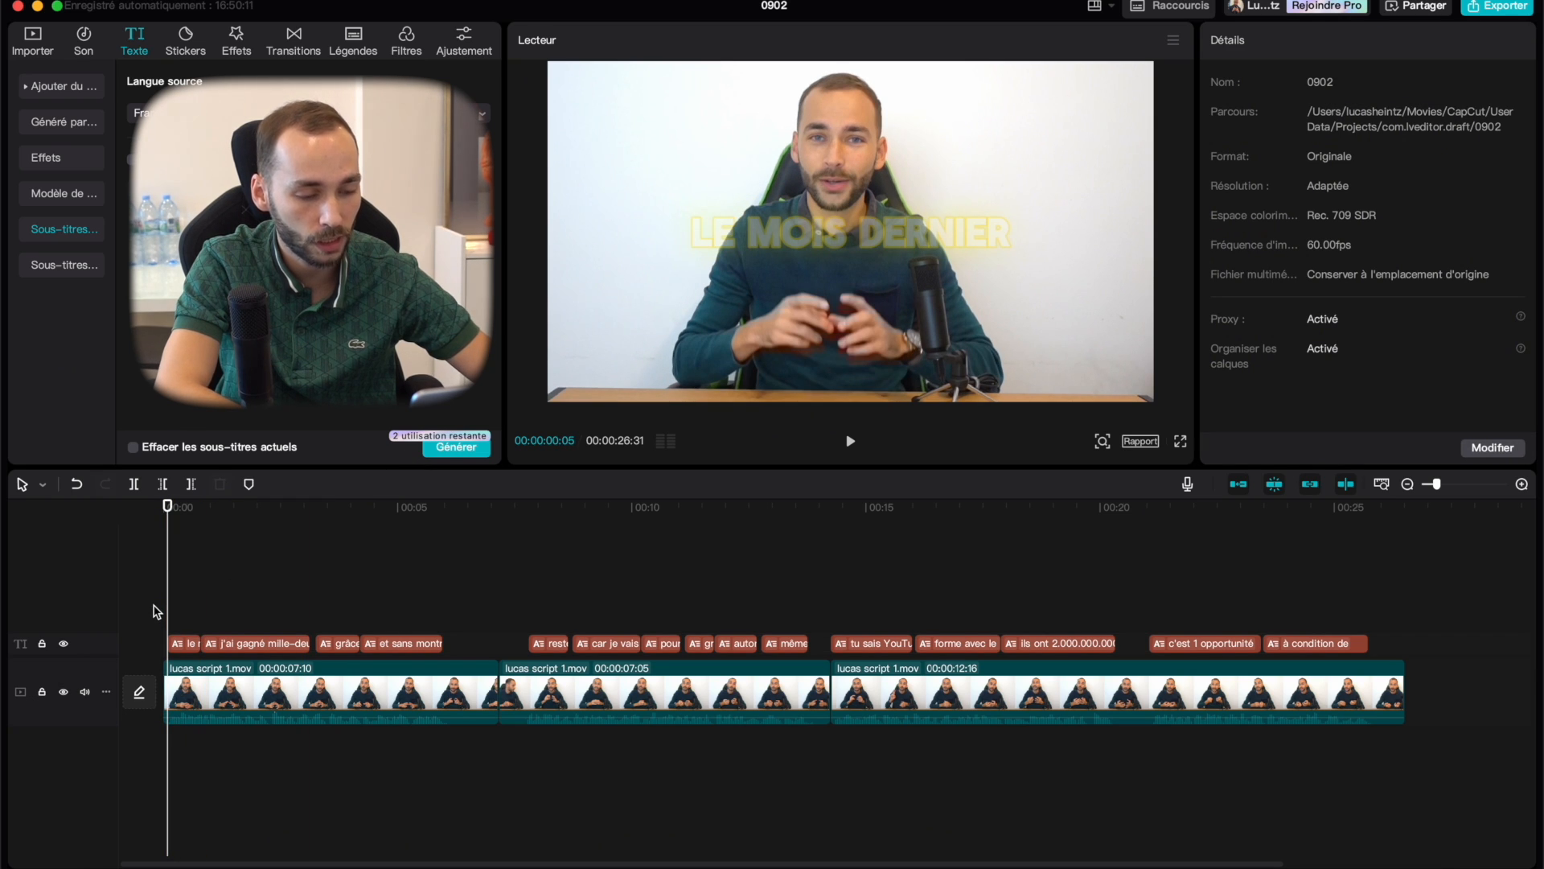
{"action": "key", "text": "space"}
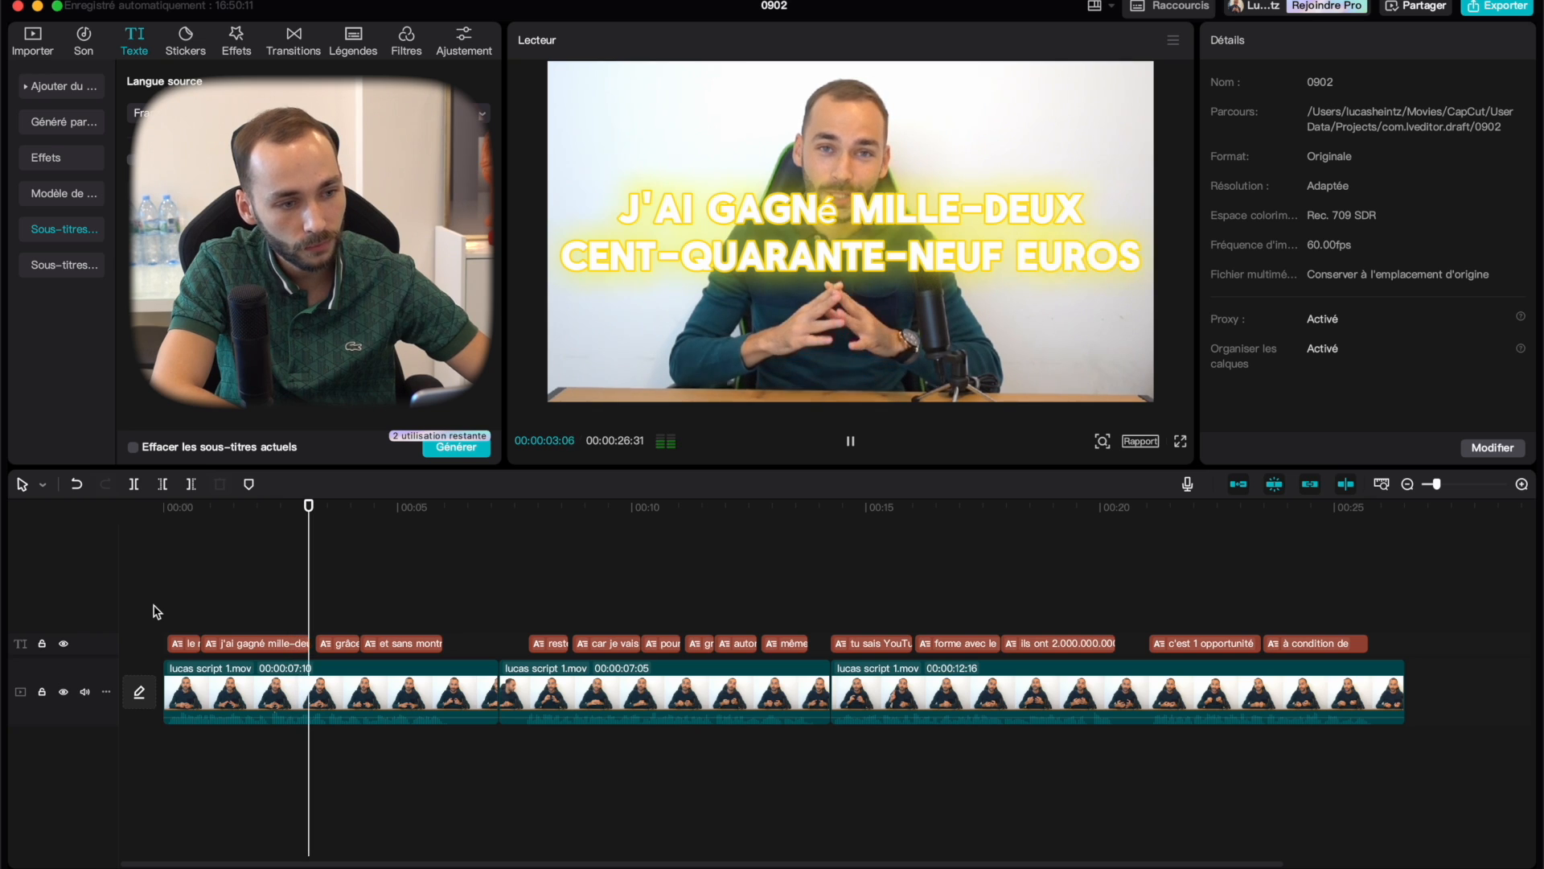
{"action": "key", "text": "space"}
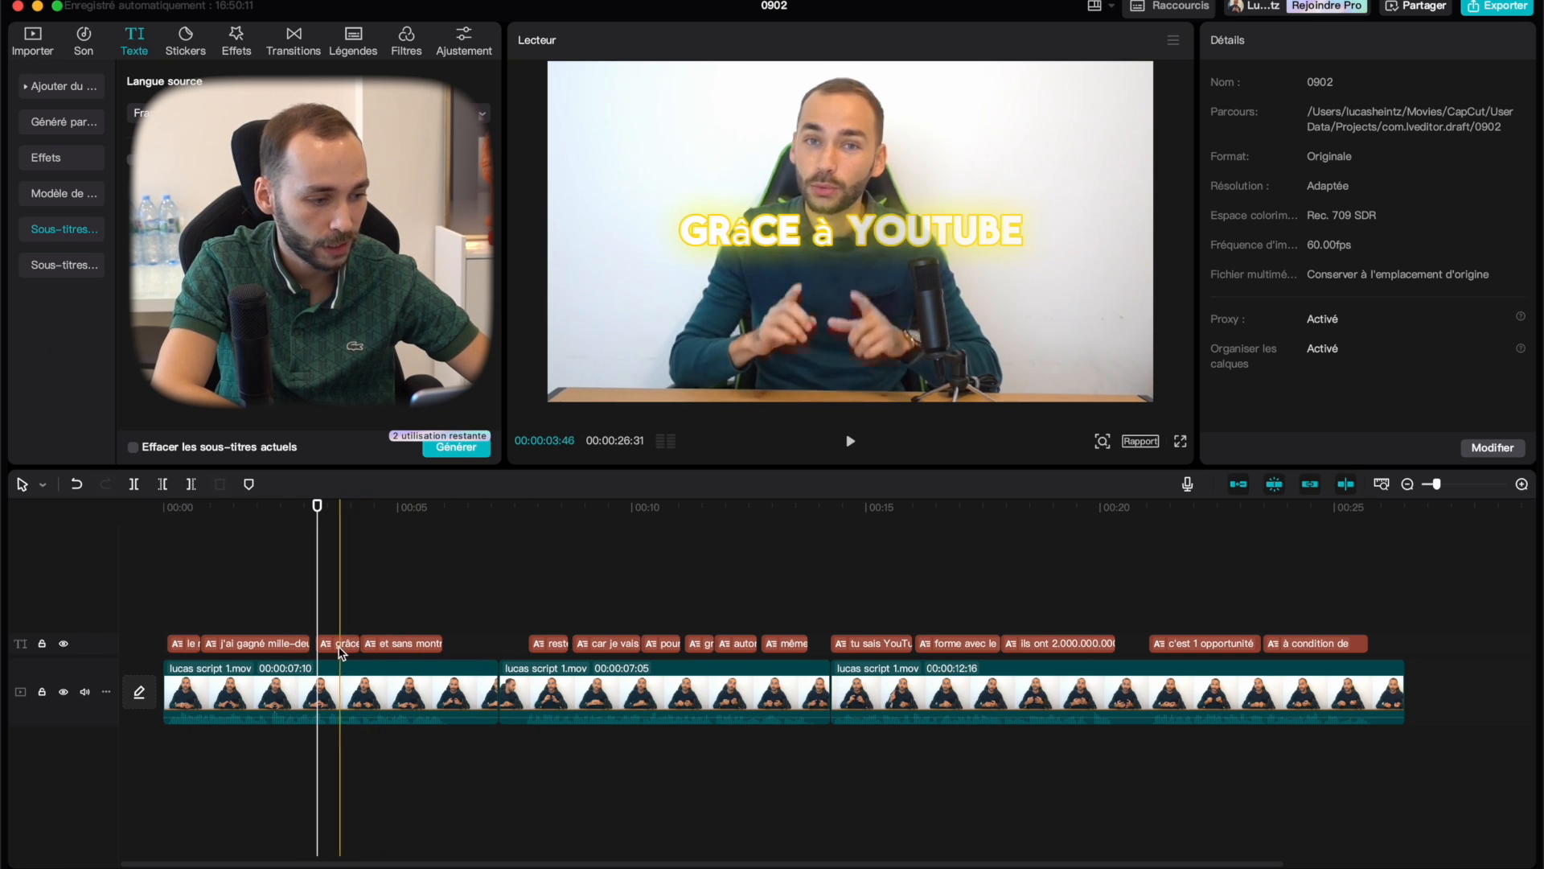
Apply the "TURN YOUR TEXT INTO" template with the green highlighted word to all subtitles and play them from the beginning.
{"action": "left_click", "coordinate": [986, 253]}
{"action": "scroll", "coordinate": [1298, 304], "scroll_direction": "down", "scroll_amount": 2}
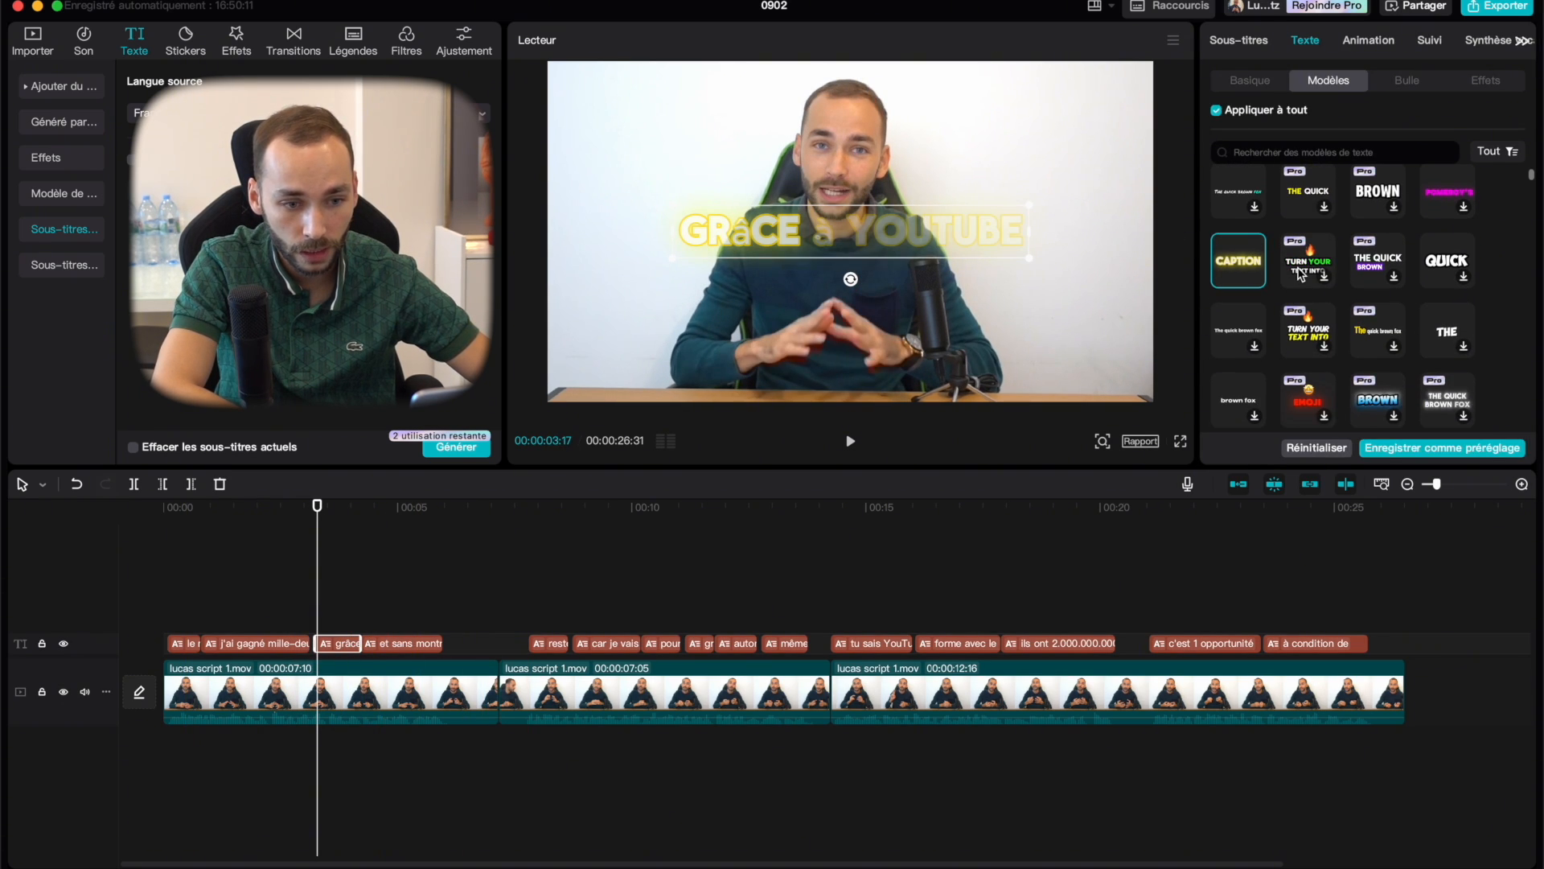
{"action": "left_click", "coordinate": [1304, 270]}
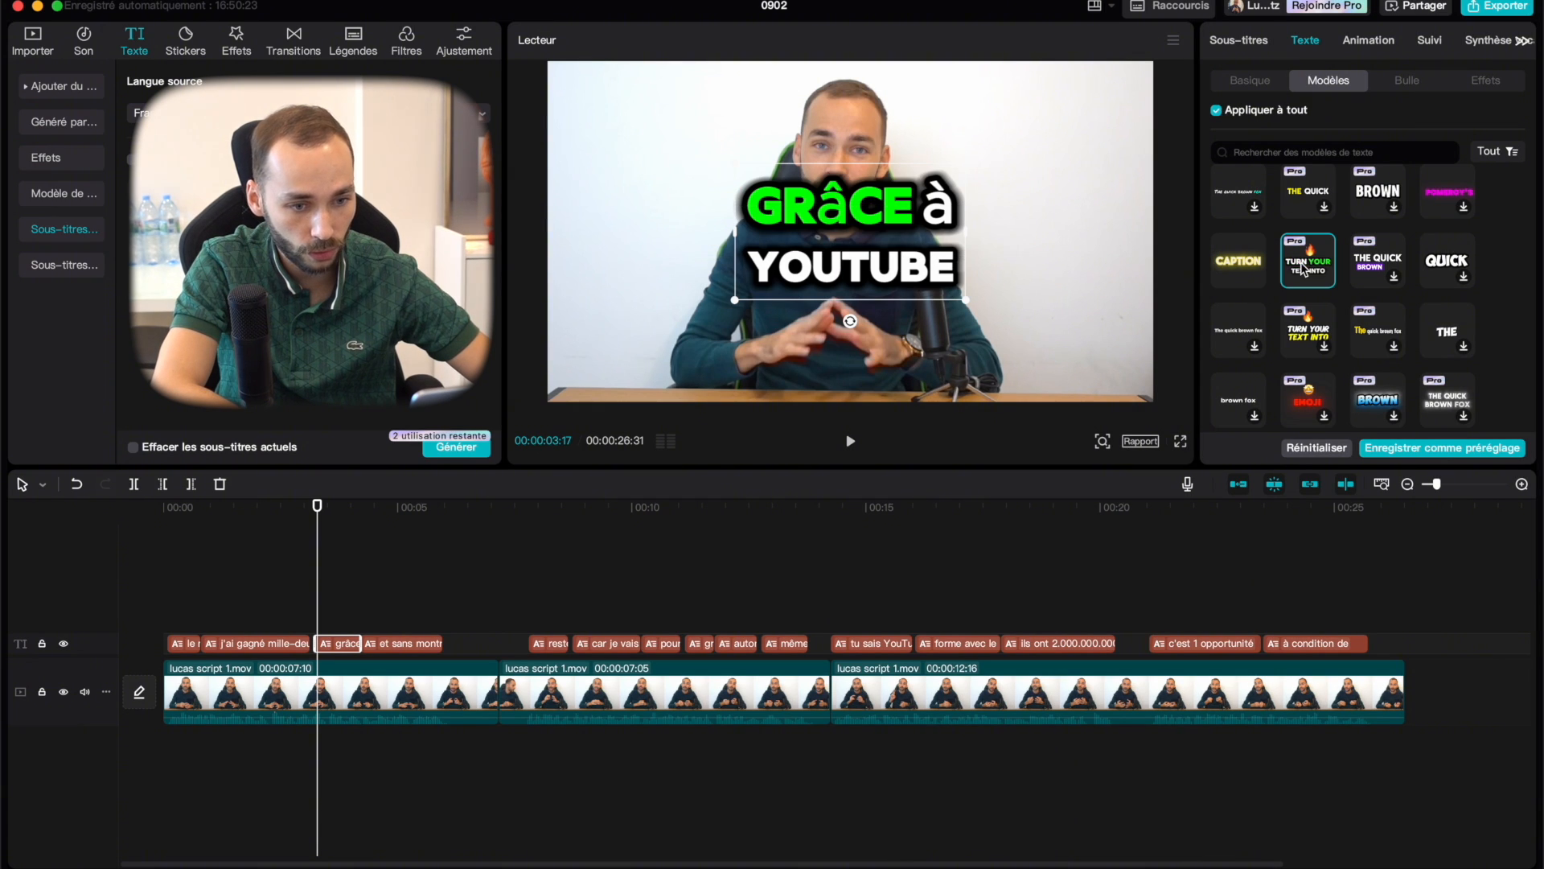
{"action": "left_click", "coordinate": [164, 566]}
{"action": "key", "text": "space"}
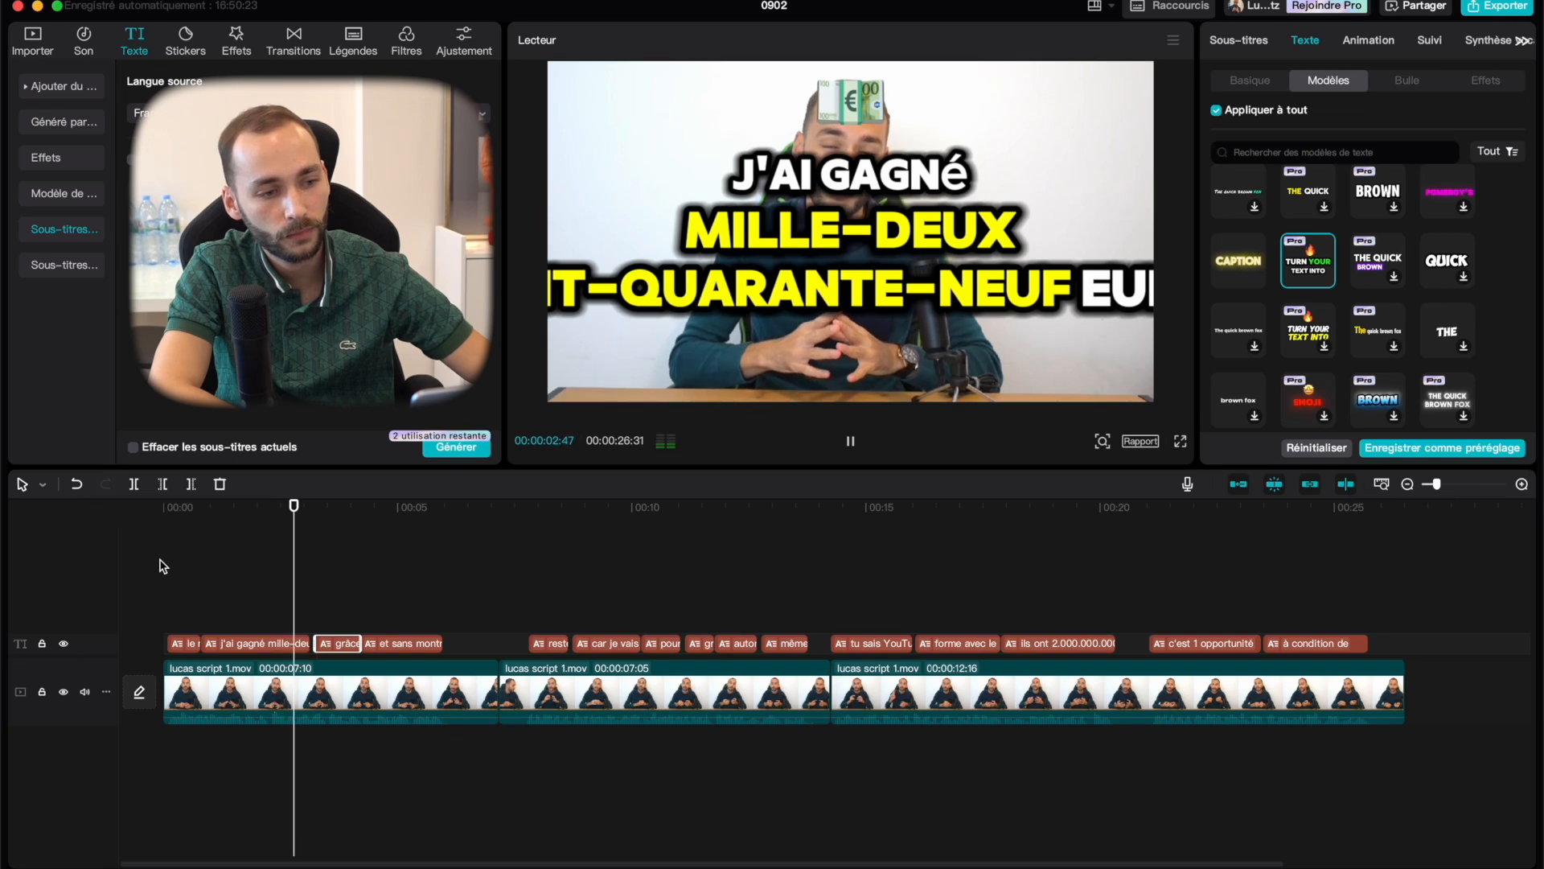
{"action": "key", "text": "space"}
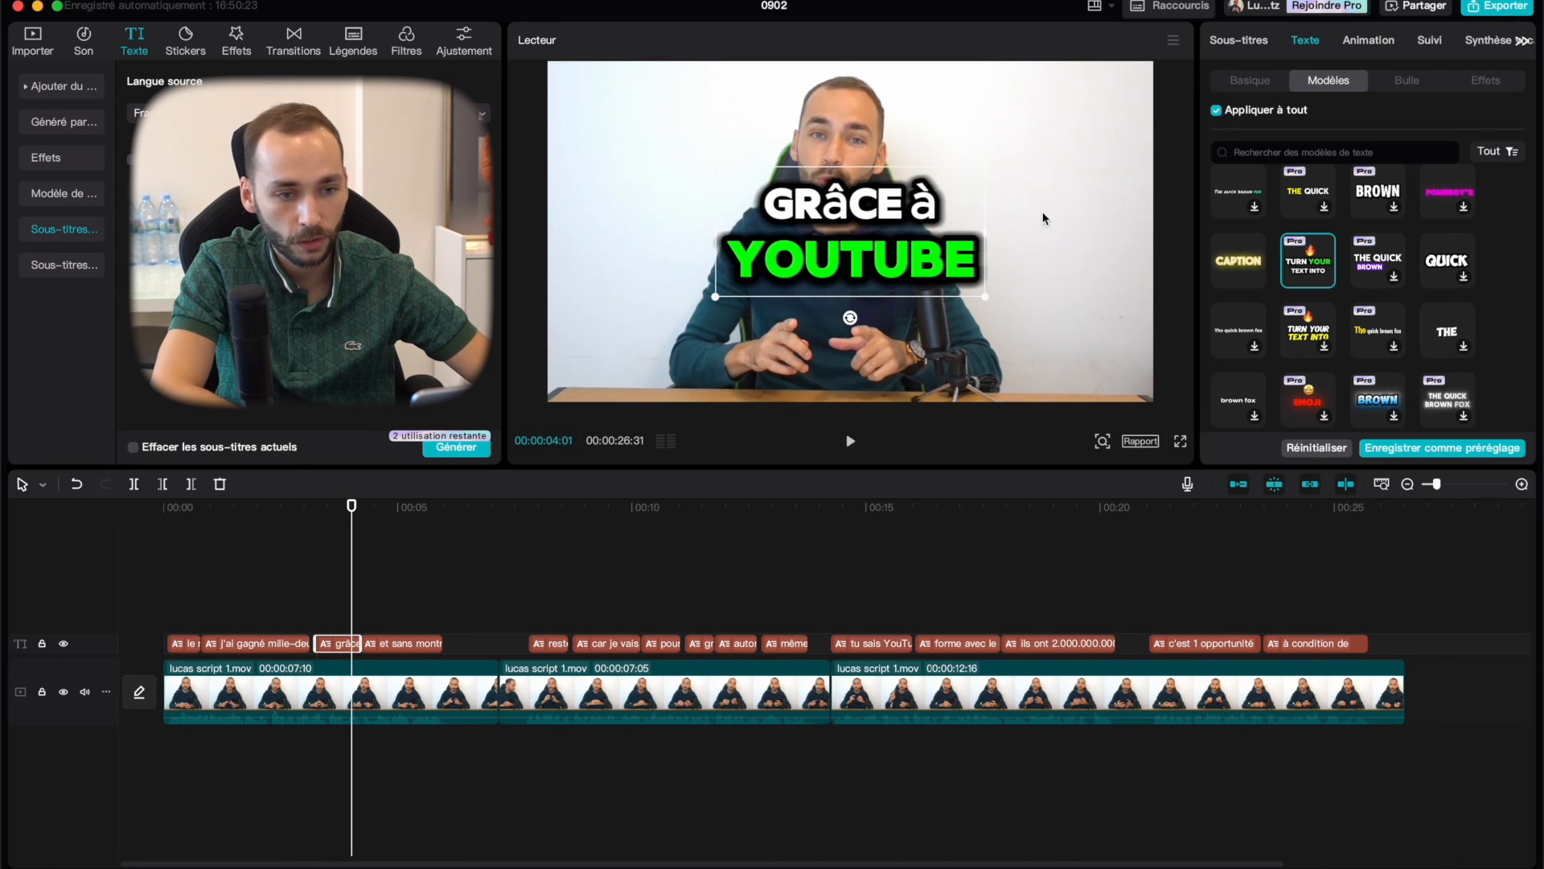
Reduce the subtitles' font size to 5 and set their font to Alfa Slab One.
{"action": "left_click", "coordinate": [1247, 83]}
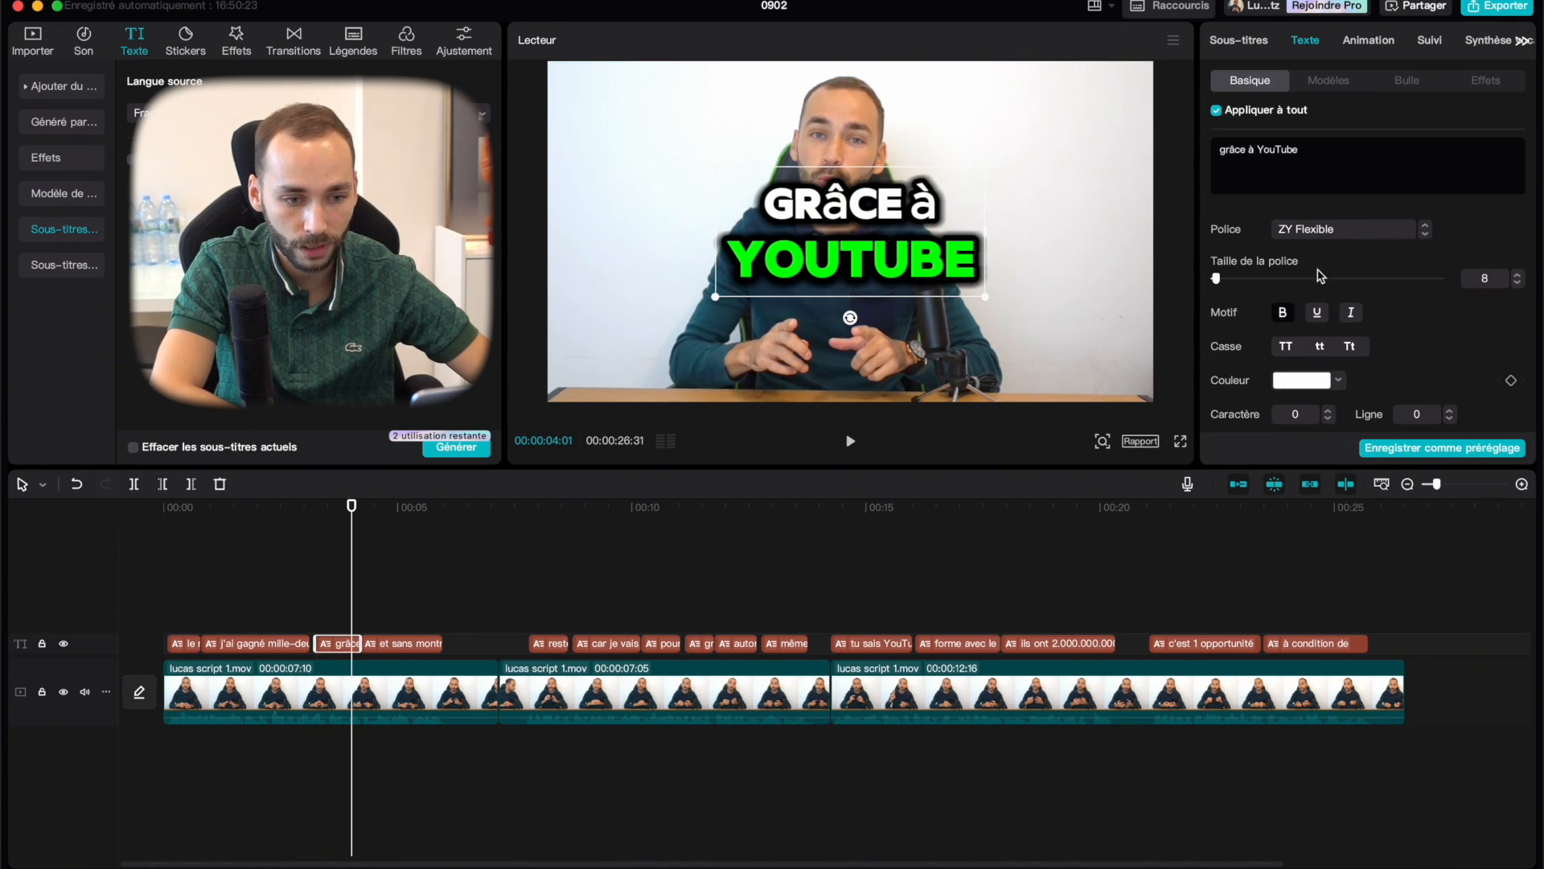
{"action": "left_click_drag", "start_coordinate": [1216, 284], "coordinate": [1215, 285]}
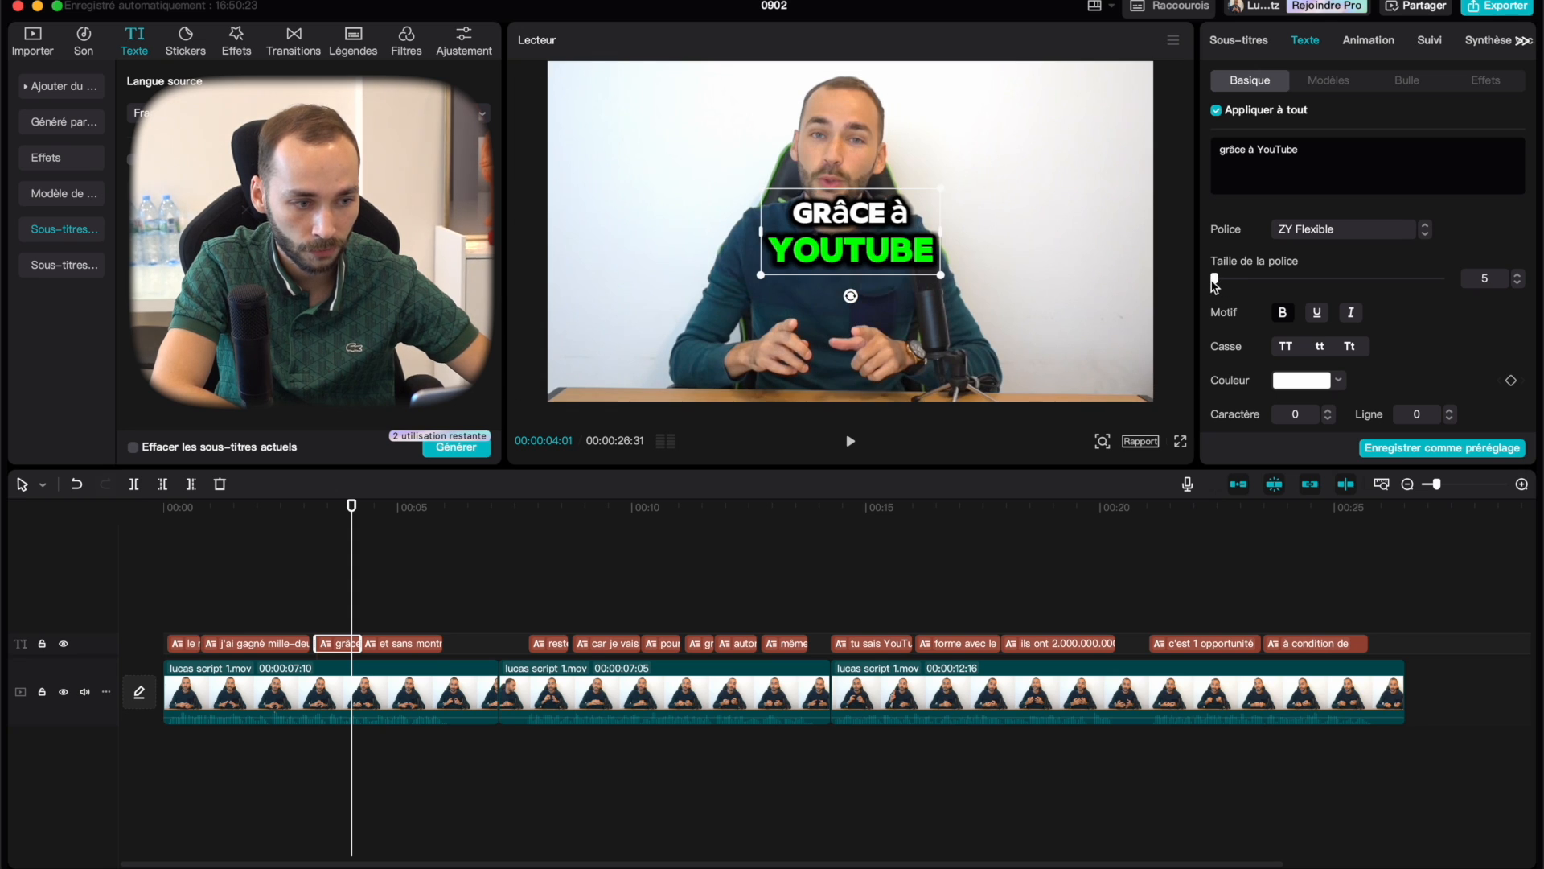
{"action": "scroll", "coordinate": [1223, 297], "scroll_direction": "down", "scroll_amount": 5}
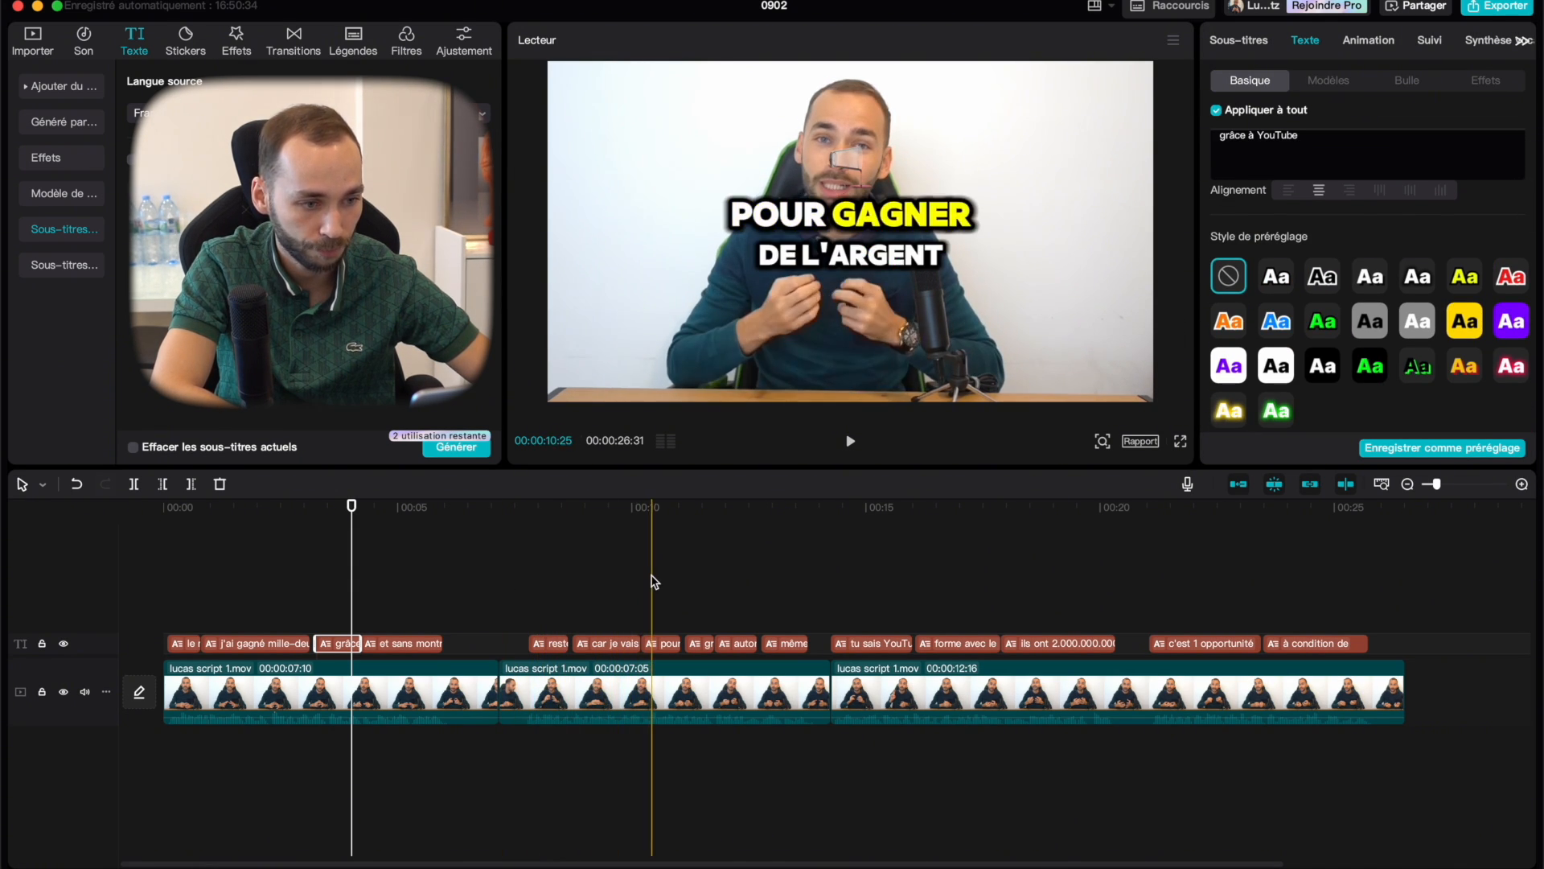
{"action": "scroll", "coordinate": [1368, 281], "scroll_direction": "up", "scroll_amount": 5}
{"action": "left_click", "coordinate": [1351, 230]}
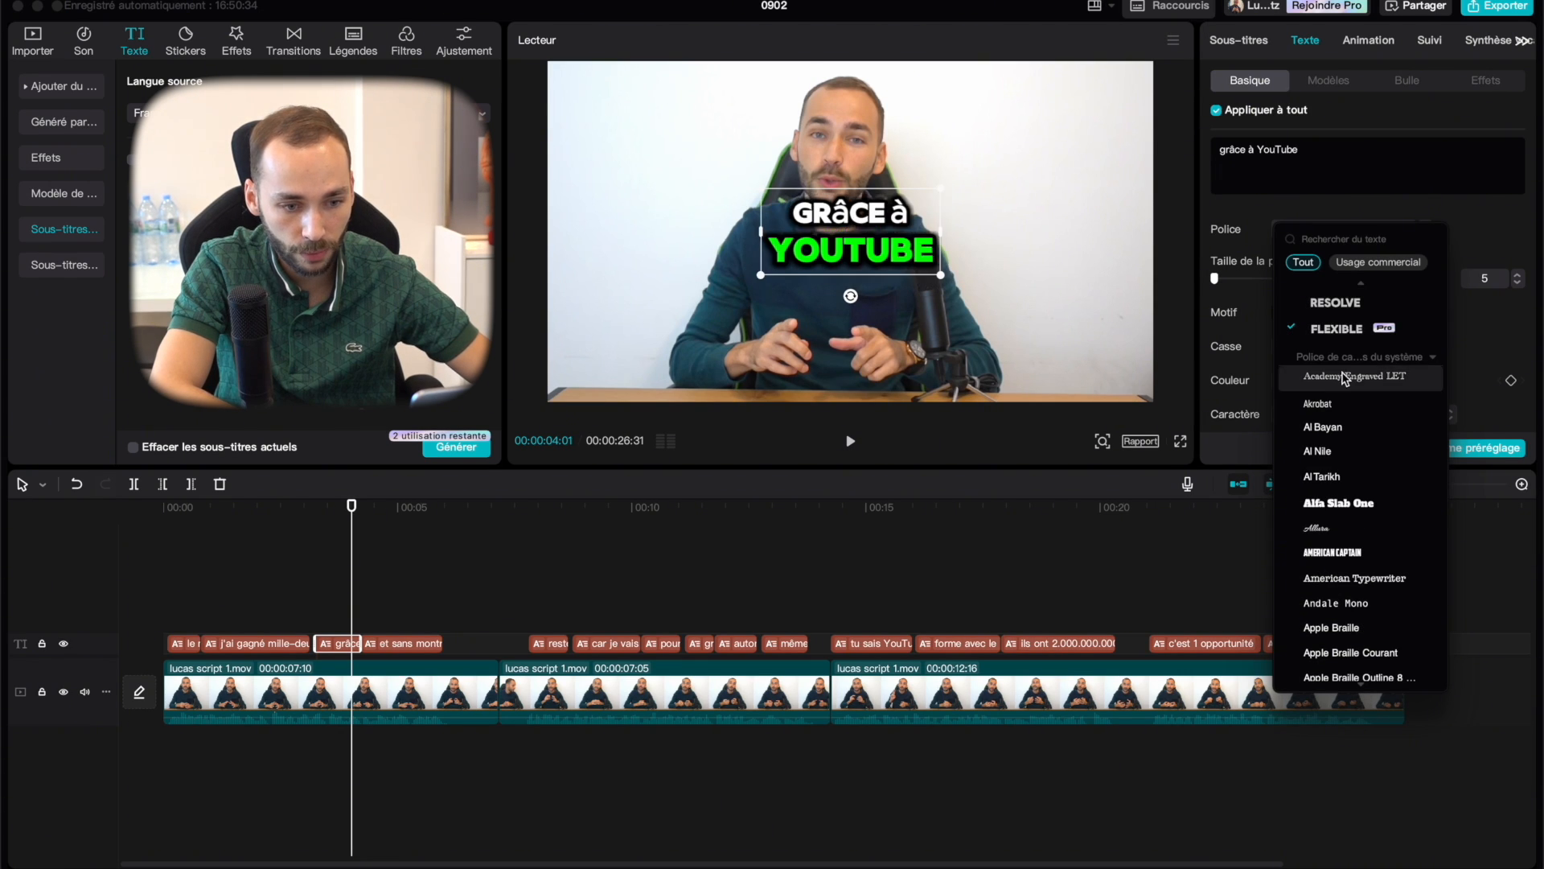
{"action": "left_click", "coordinate": [1348, 510]}
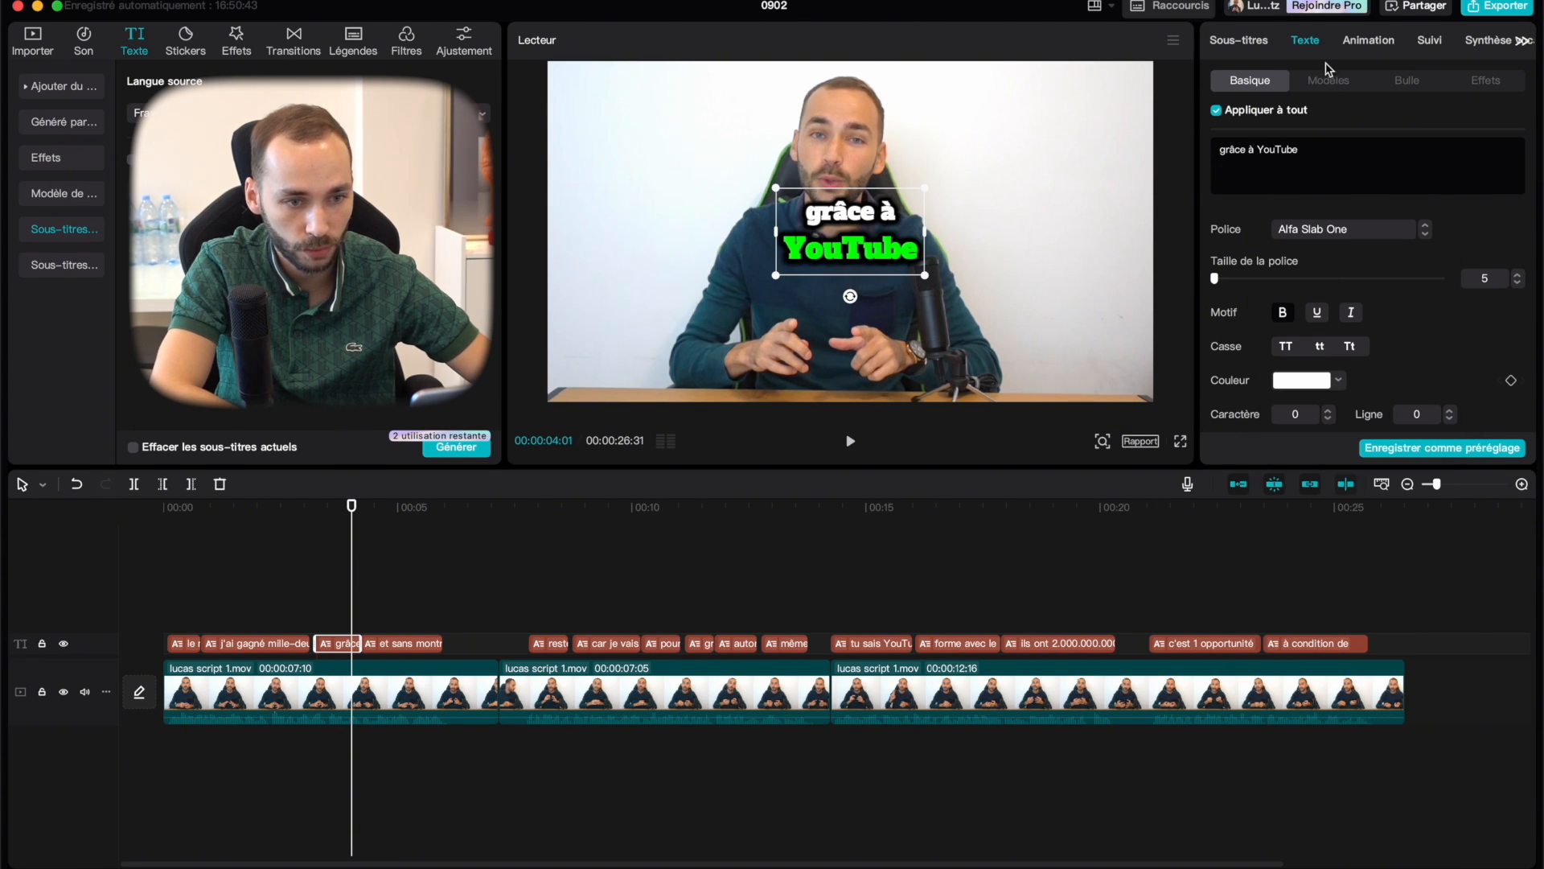
Try to recolor the subtitle text with the yellow swatch.
{"action": "left_click", "coordinate": [1298, 382]}
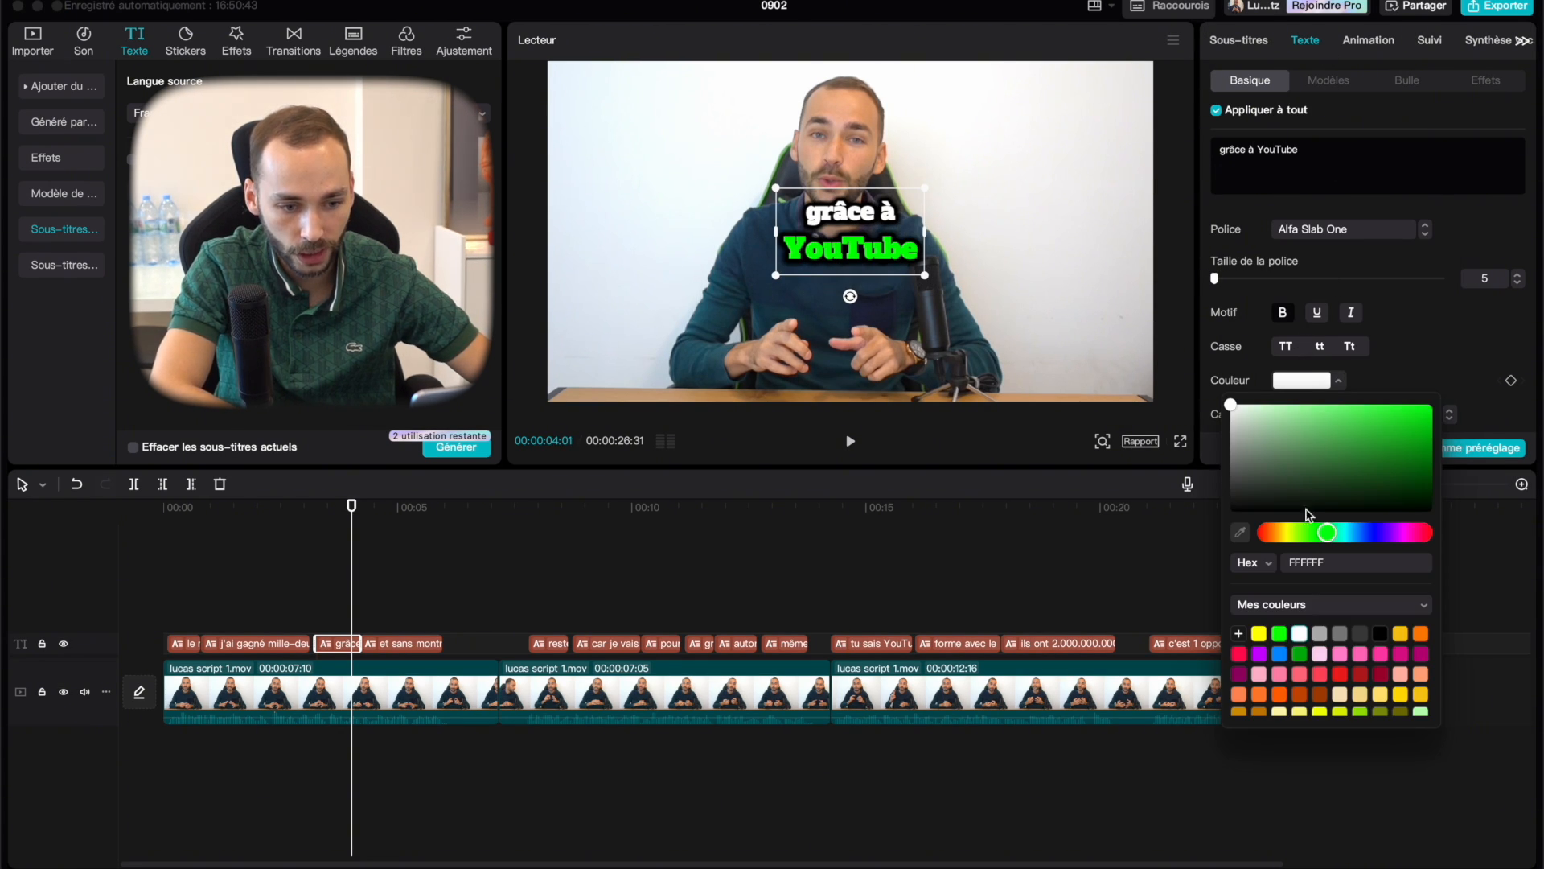
{"action": "left_click", "coordinate": [1259, 634]}
{"action": "left_click", "coordinate": [486, 596]}
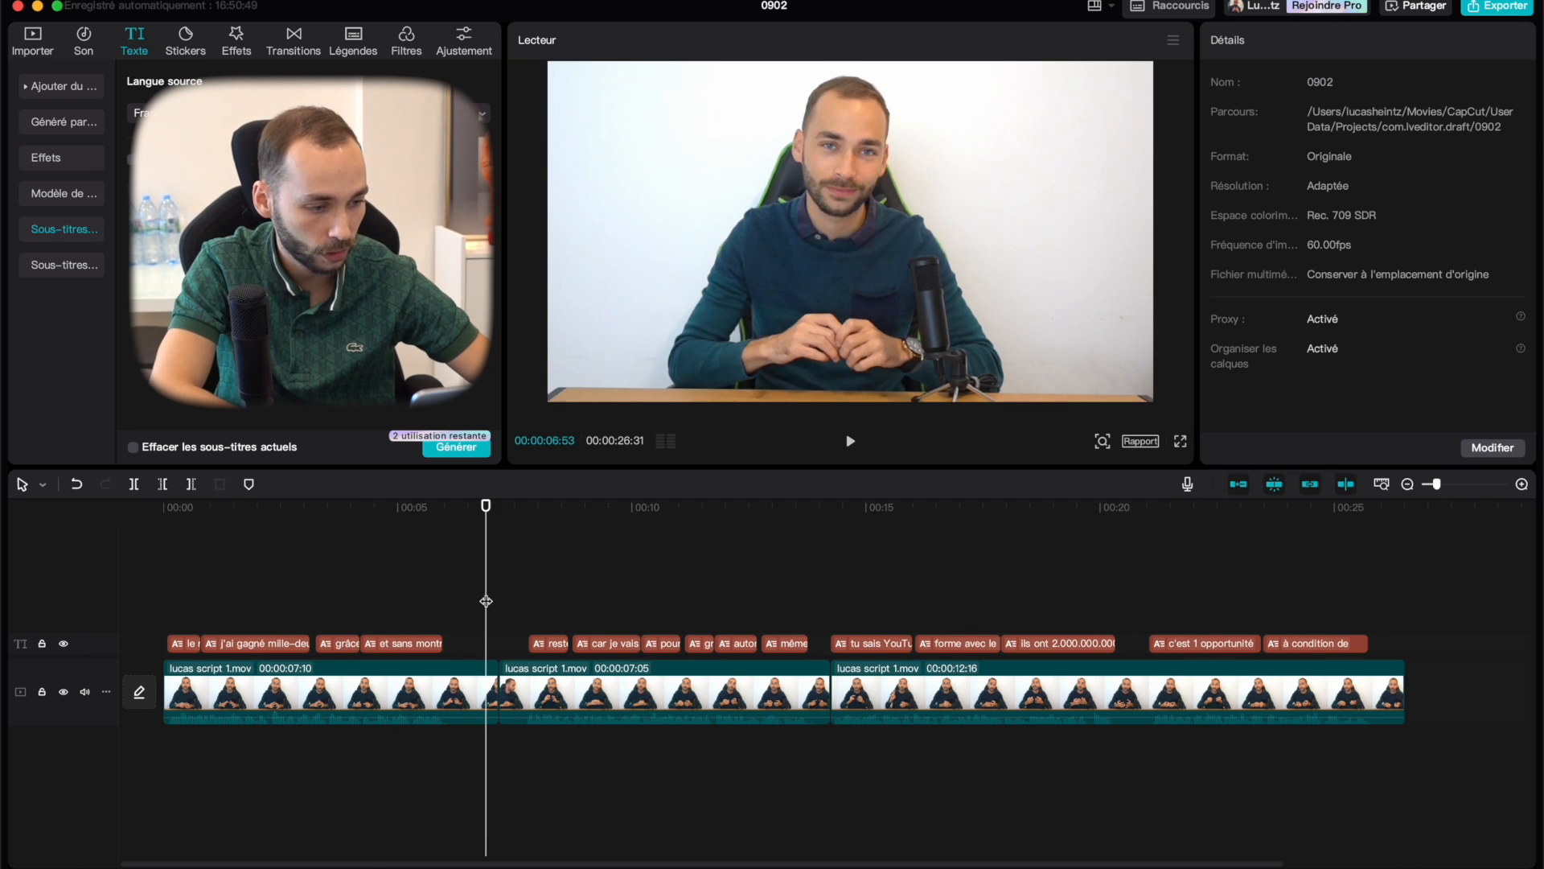
Apply the plain yellow "THE QUICK BROWN FOX" text template to all subtitles, starting from the "et sans montrer mon visage" subtitle.
{"action": "left_click", "coordinate": [403, 644]}
{"action": "left_click", "coordinate": [1346, 80]}
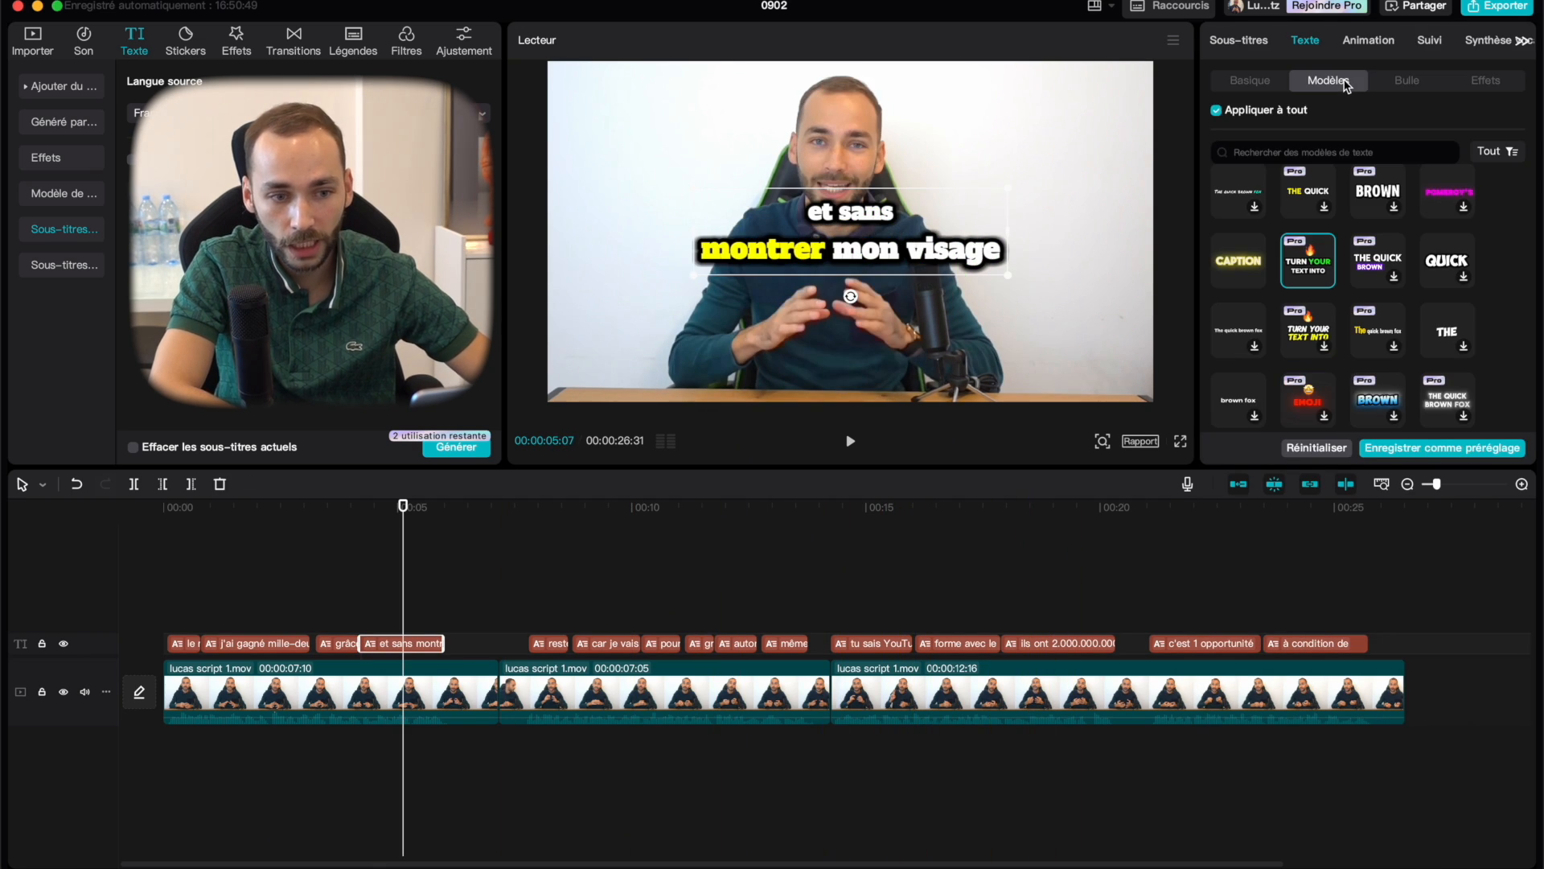
{"action": "scroll", "coordinate": [1381, 374], "scroll_direction": "down", "scroll_amount": 5}
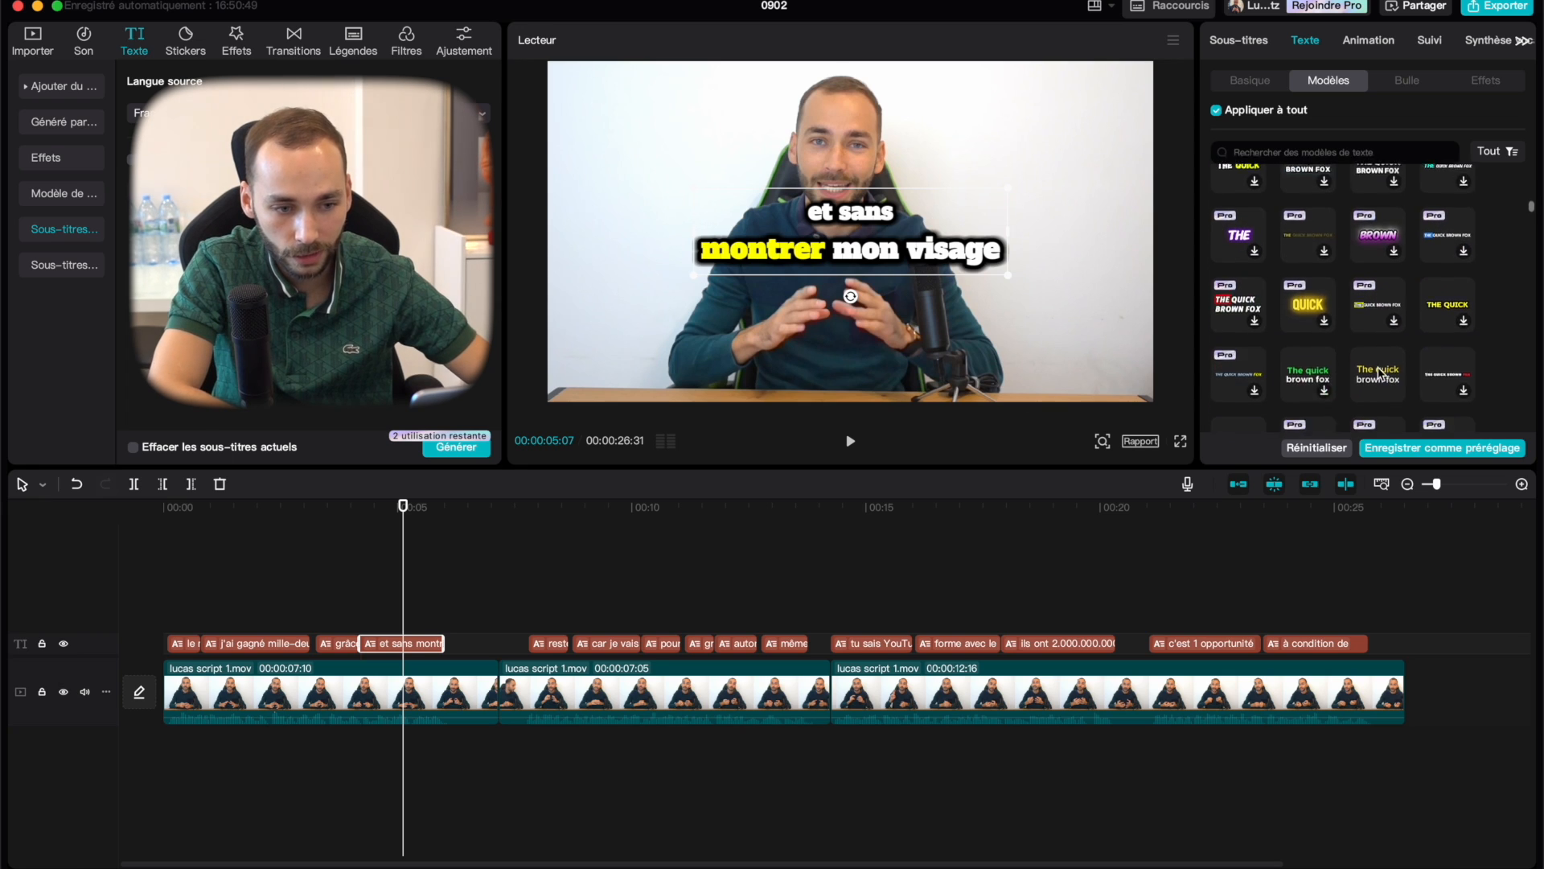
{"action": "scroll", "coordinate": [1381, 374], "scroll_direction": "down", "scroll_amount": 5}
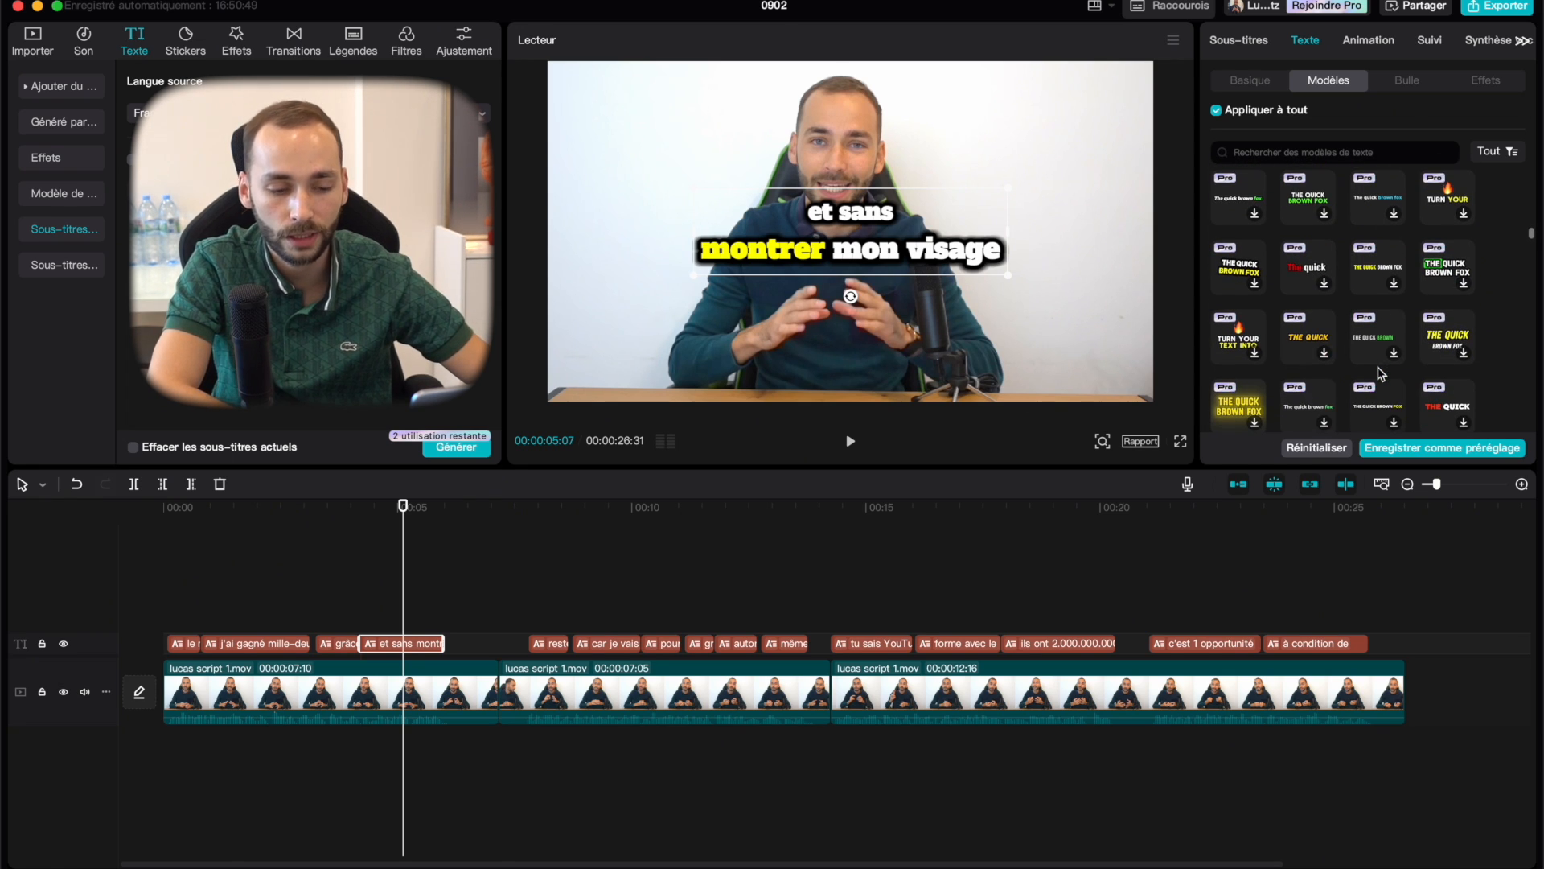
{"action": "scroll", "coordinate": [1381, 374], "scroll_direction": "down", "scroll_amount": 5}
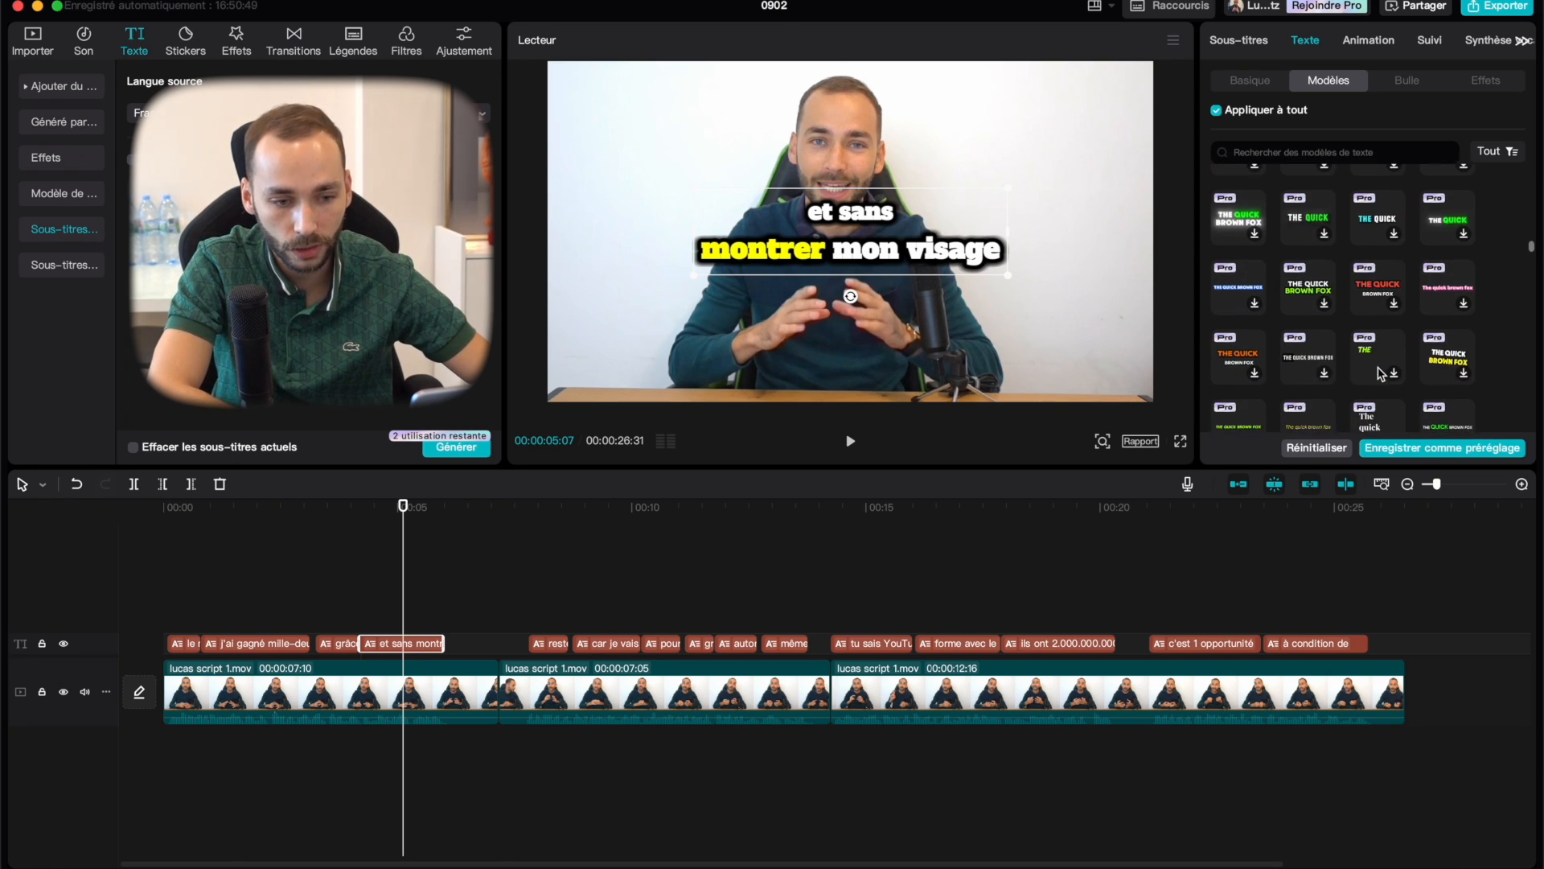
{"action": "scroll", "coordinate": [1381, 375], "scroll_direction": "down", "scroll_amount": 5}
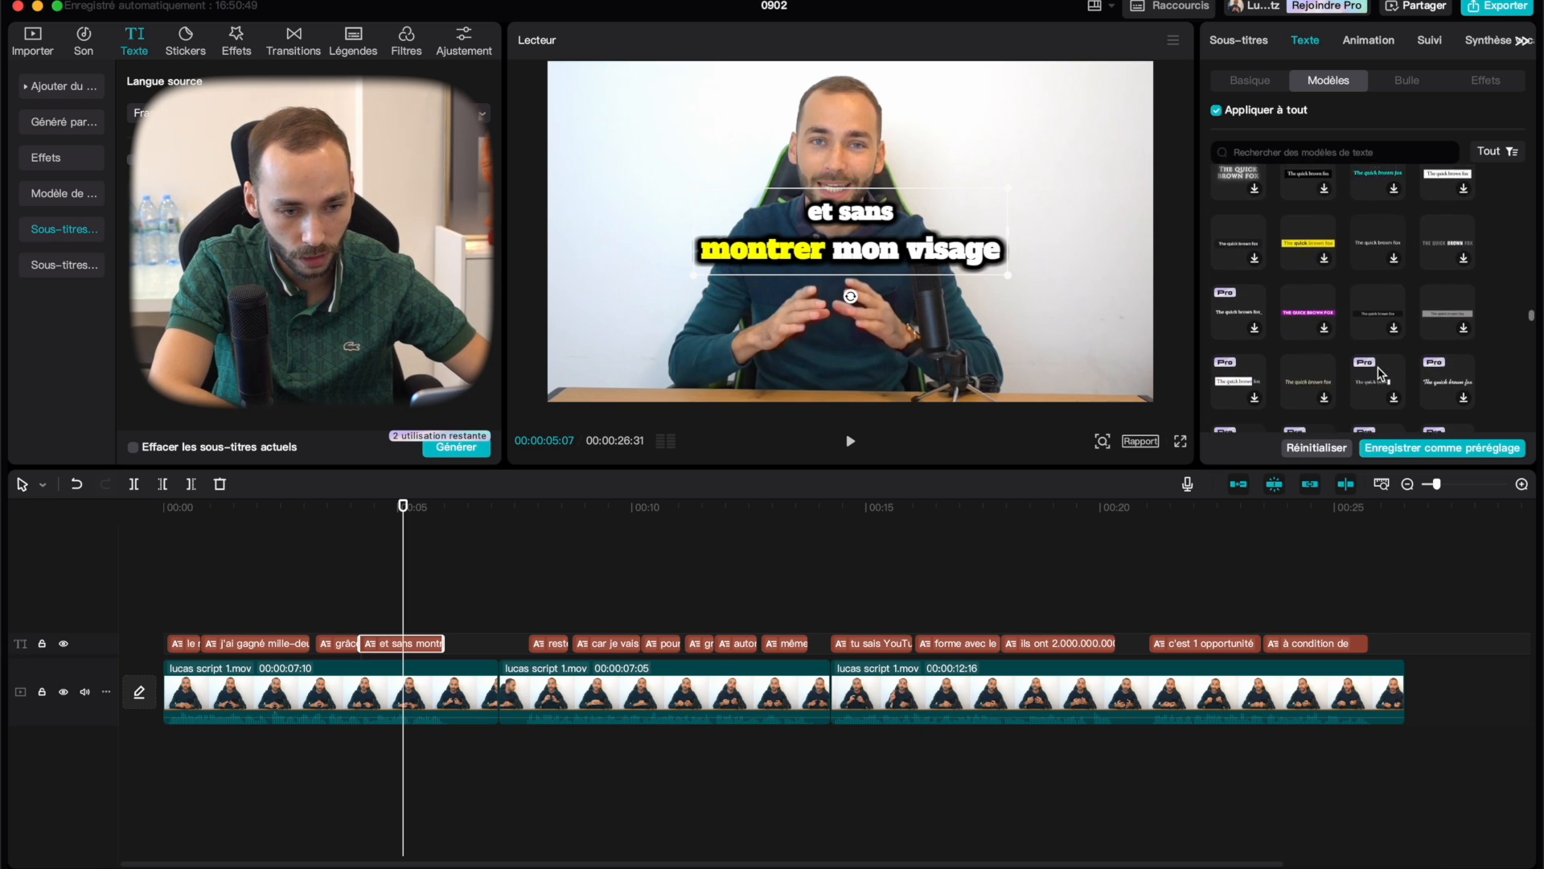
{"action": "scroll", "coordinate": [1299, 265], "scroll_direction": "down", "scroll_amount": 3}
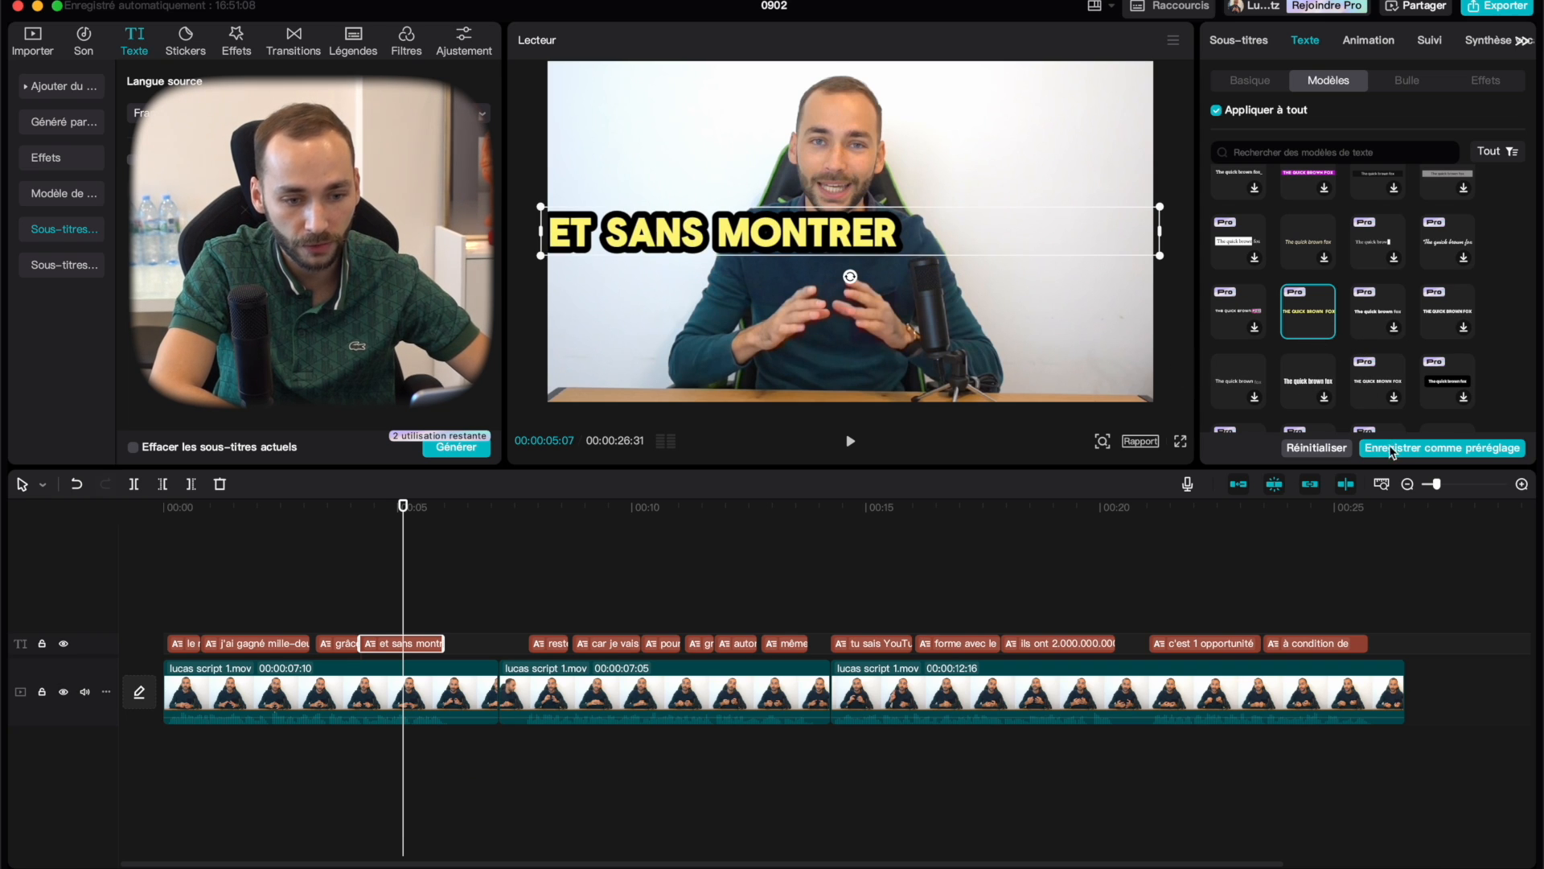
{"action": "scroll", "coordinate": [1391, 381], "scroll_direction": "up", "scroll_amount": 15}
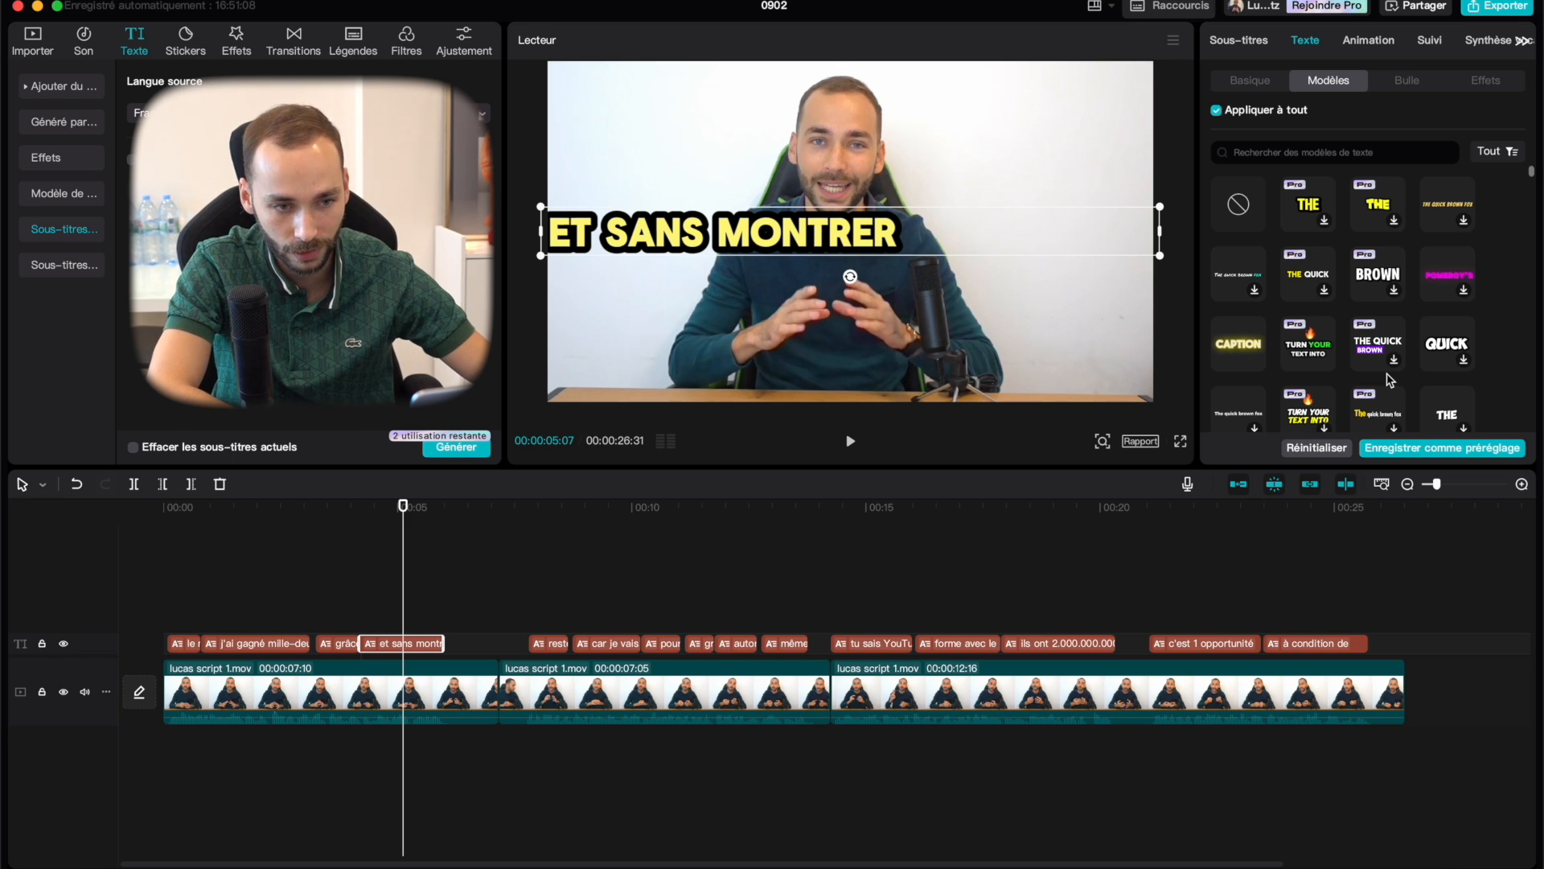
Try the "My journey" bubble and the "¥2300" sale-ticket bubble on all subtitles.
{"action": "left_click", "coordinate": [1407, 81]}
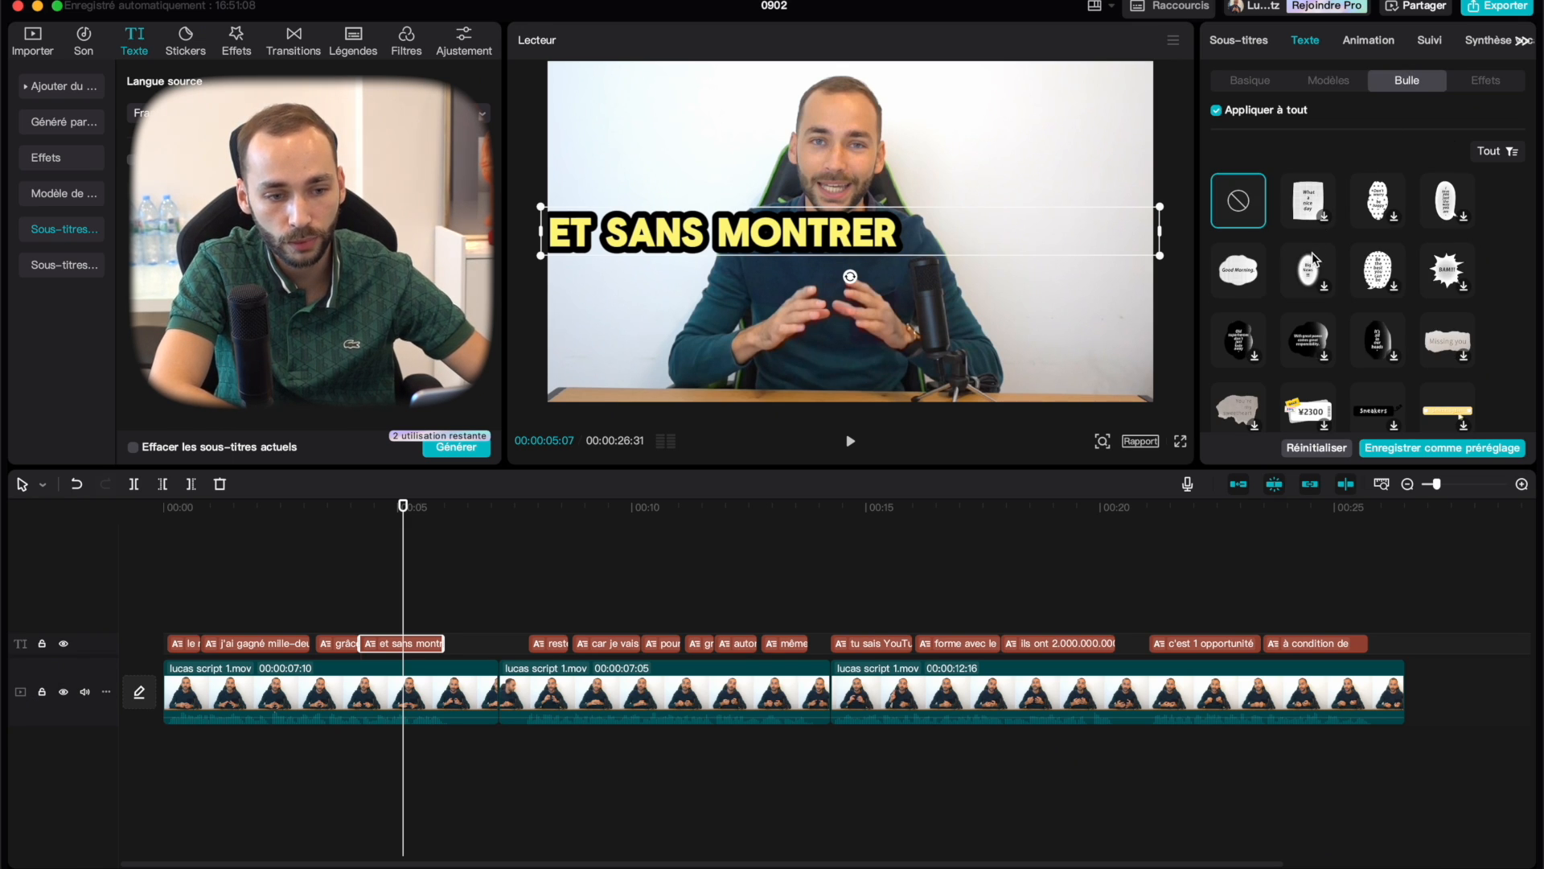
{"action": "scroll", "coordinate": [1400, 262], "scroll_direction": "down", "scroll_amount": 2}
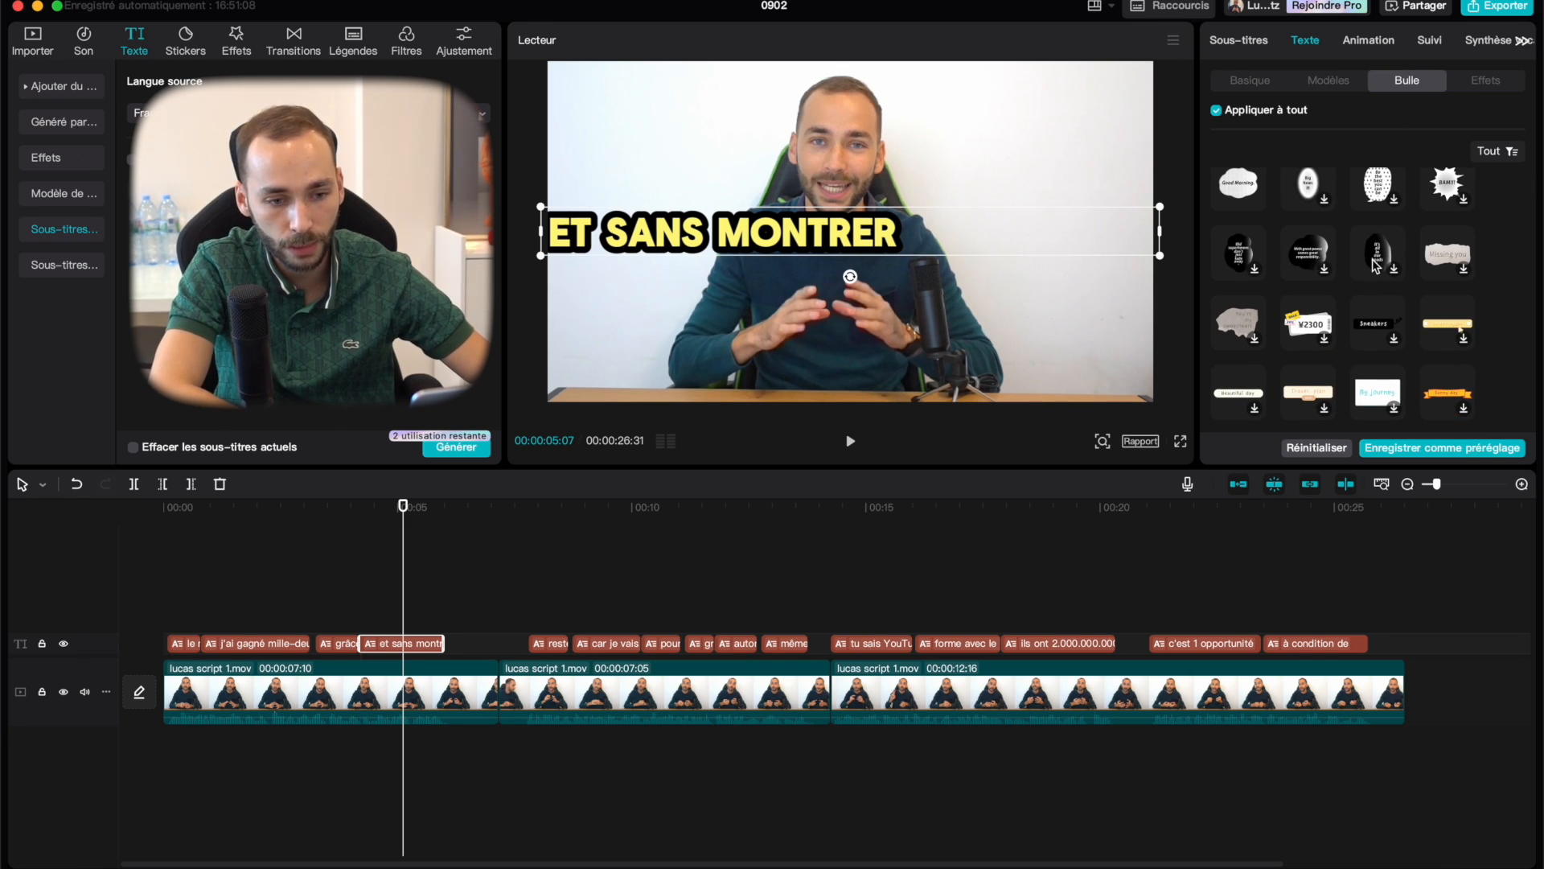
{"action": "scroll", "coordinate": [1376, 265], "scroll_direction": "down", "scroll_amount": 3}
{"action": "left_click", "coordinate": [1381, 303]}
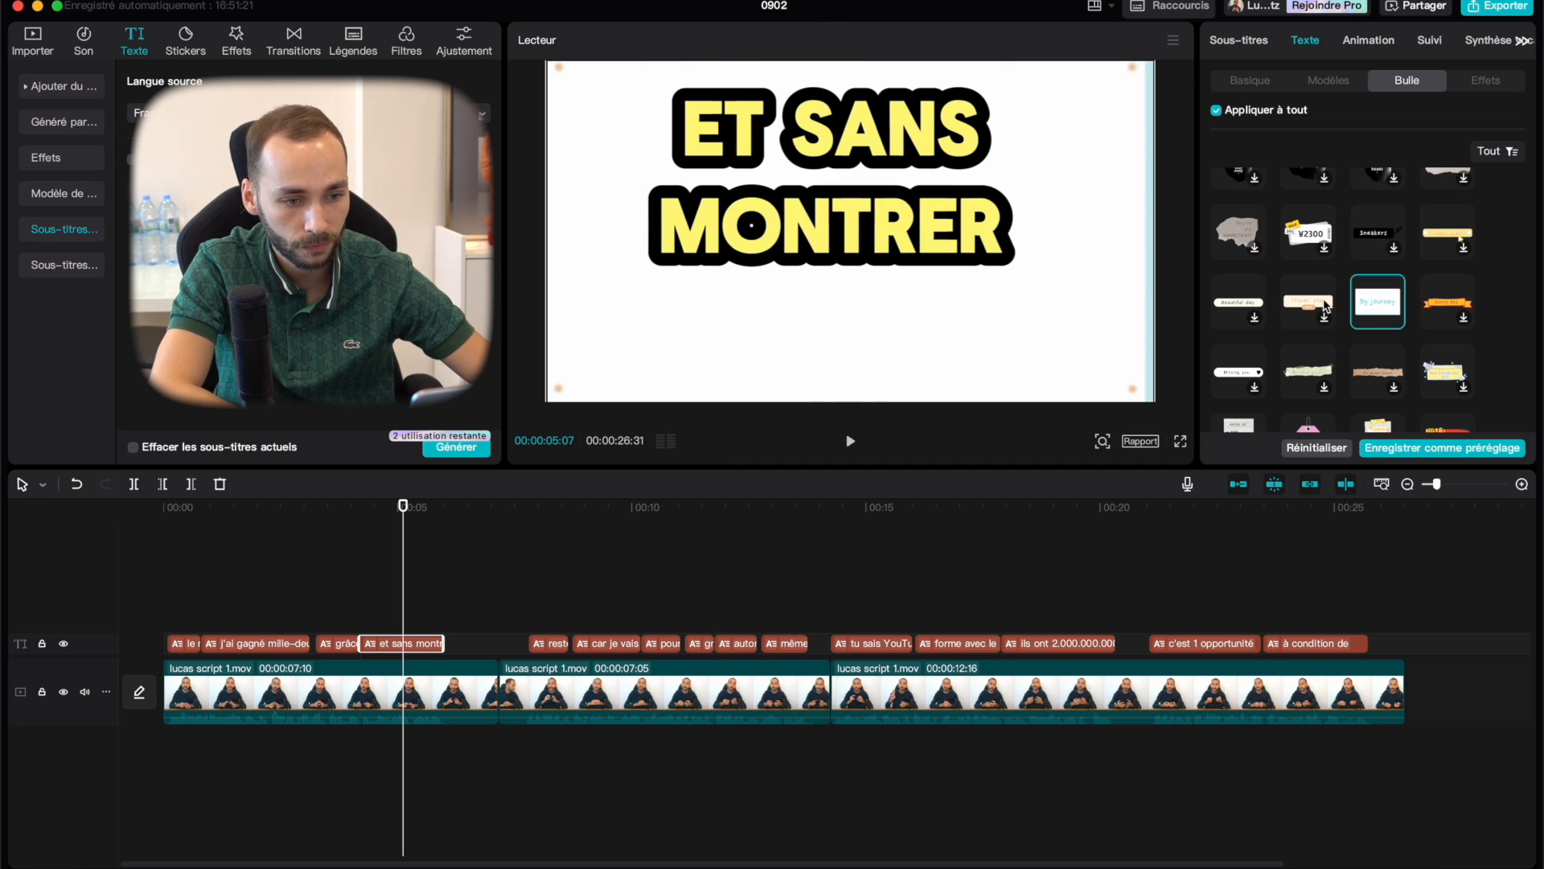
{"action": "left_click", "coordinate": [1320, 235]}
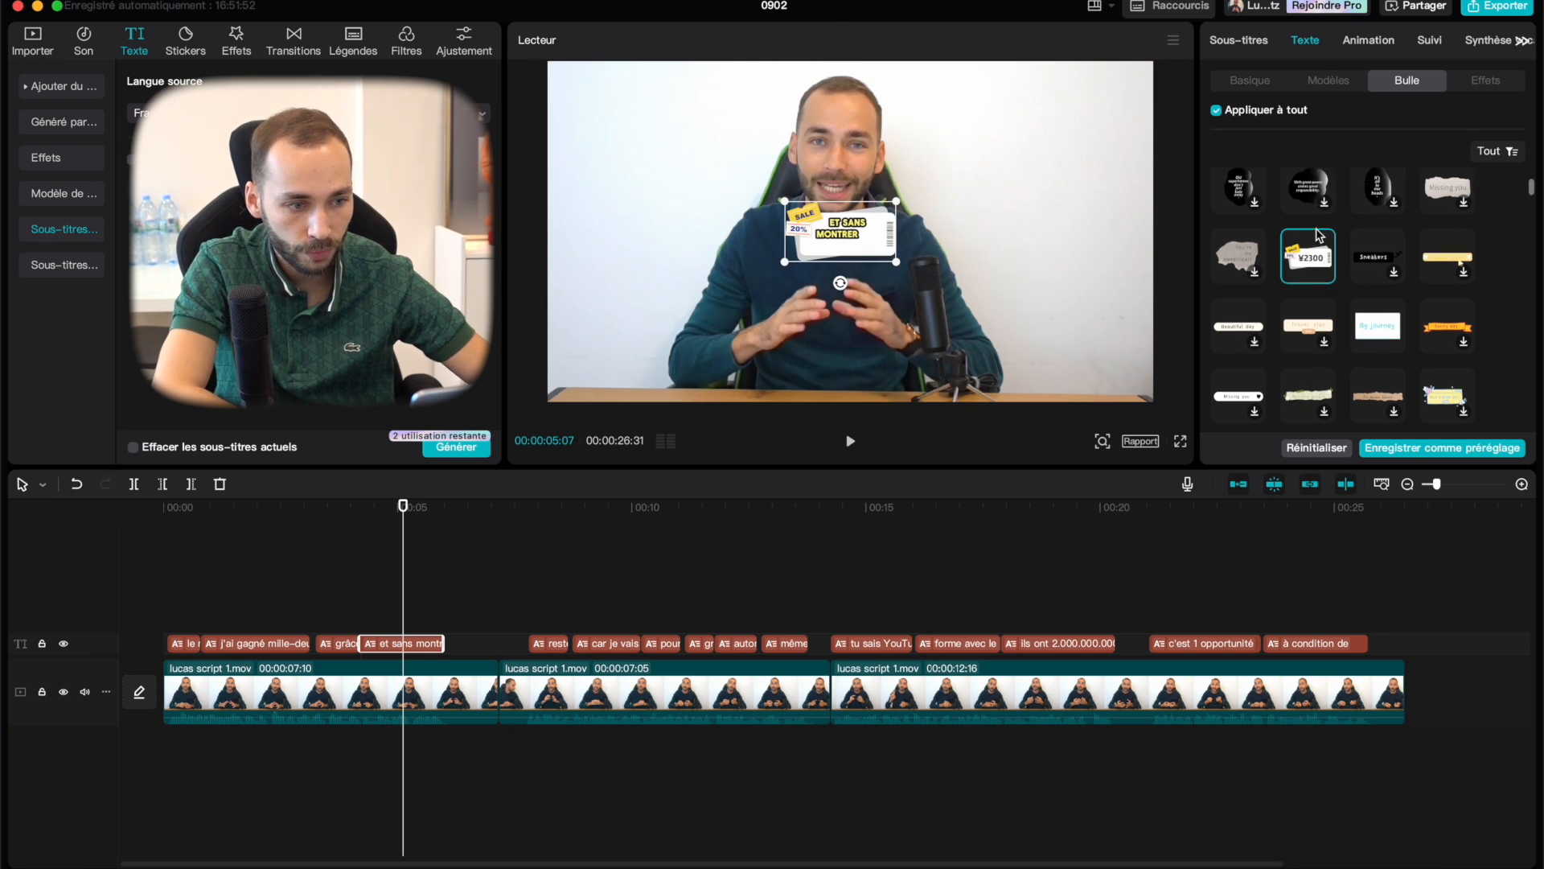
Put the subtitles in the spiky oval bubble, enlarge it slightly and place it beside the speaker's head on the left of the frame.
{"action": "left_click", "coordinate": [840, 227]}
{"action": "left_click_drag", "start_coordinate": [837, 213], "coordinate": [959, 196]}
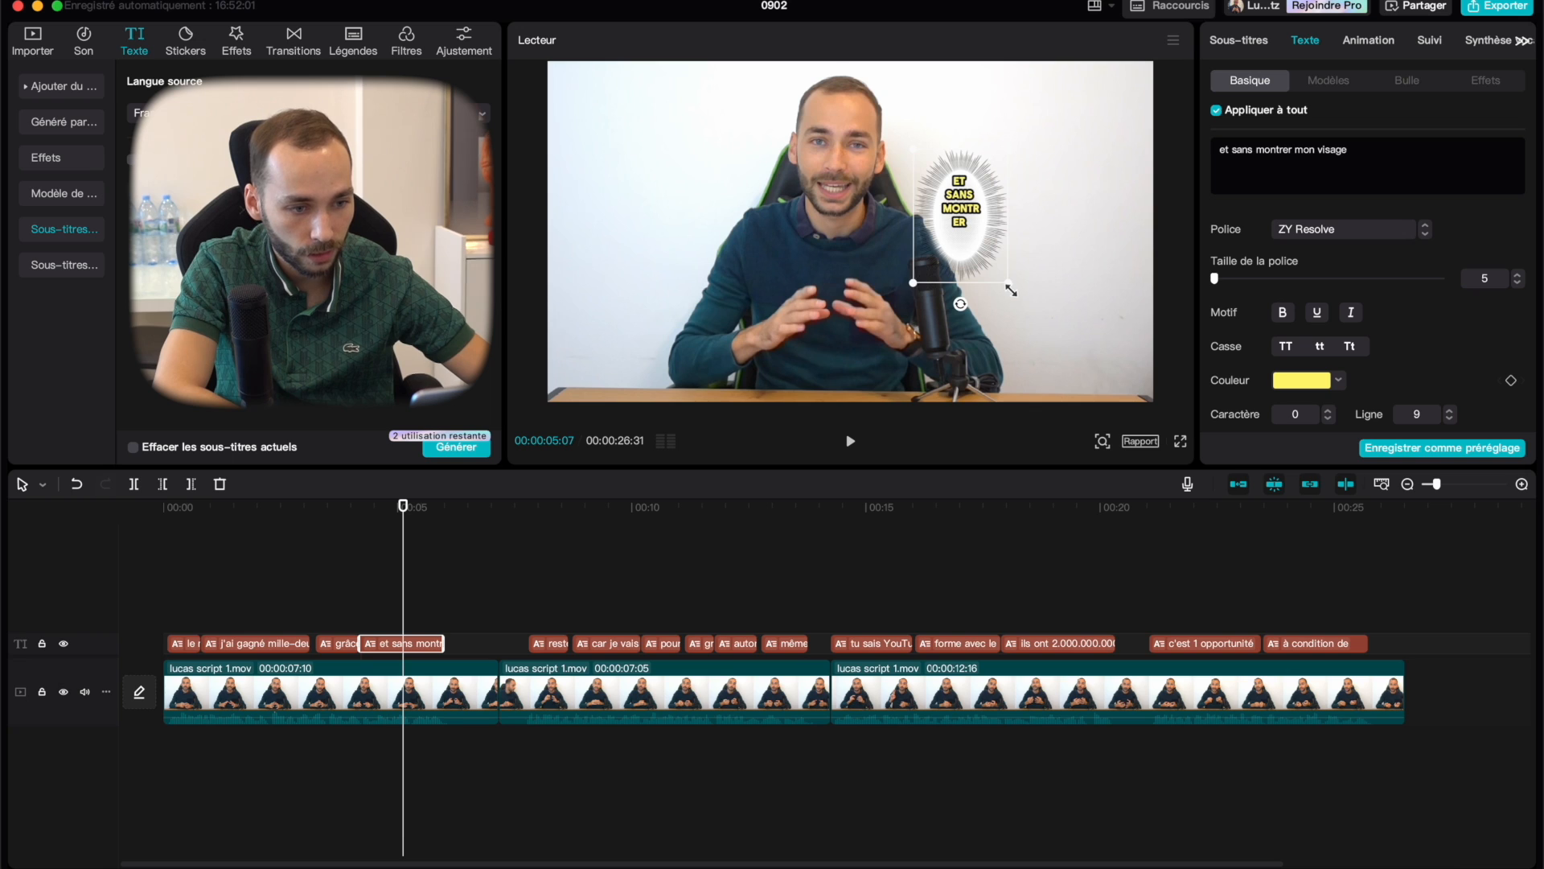
{"action": "left_click_drag", "start_coordinate": [1011, 291], "coordinate": [1019, 297]}
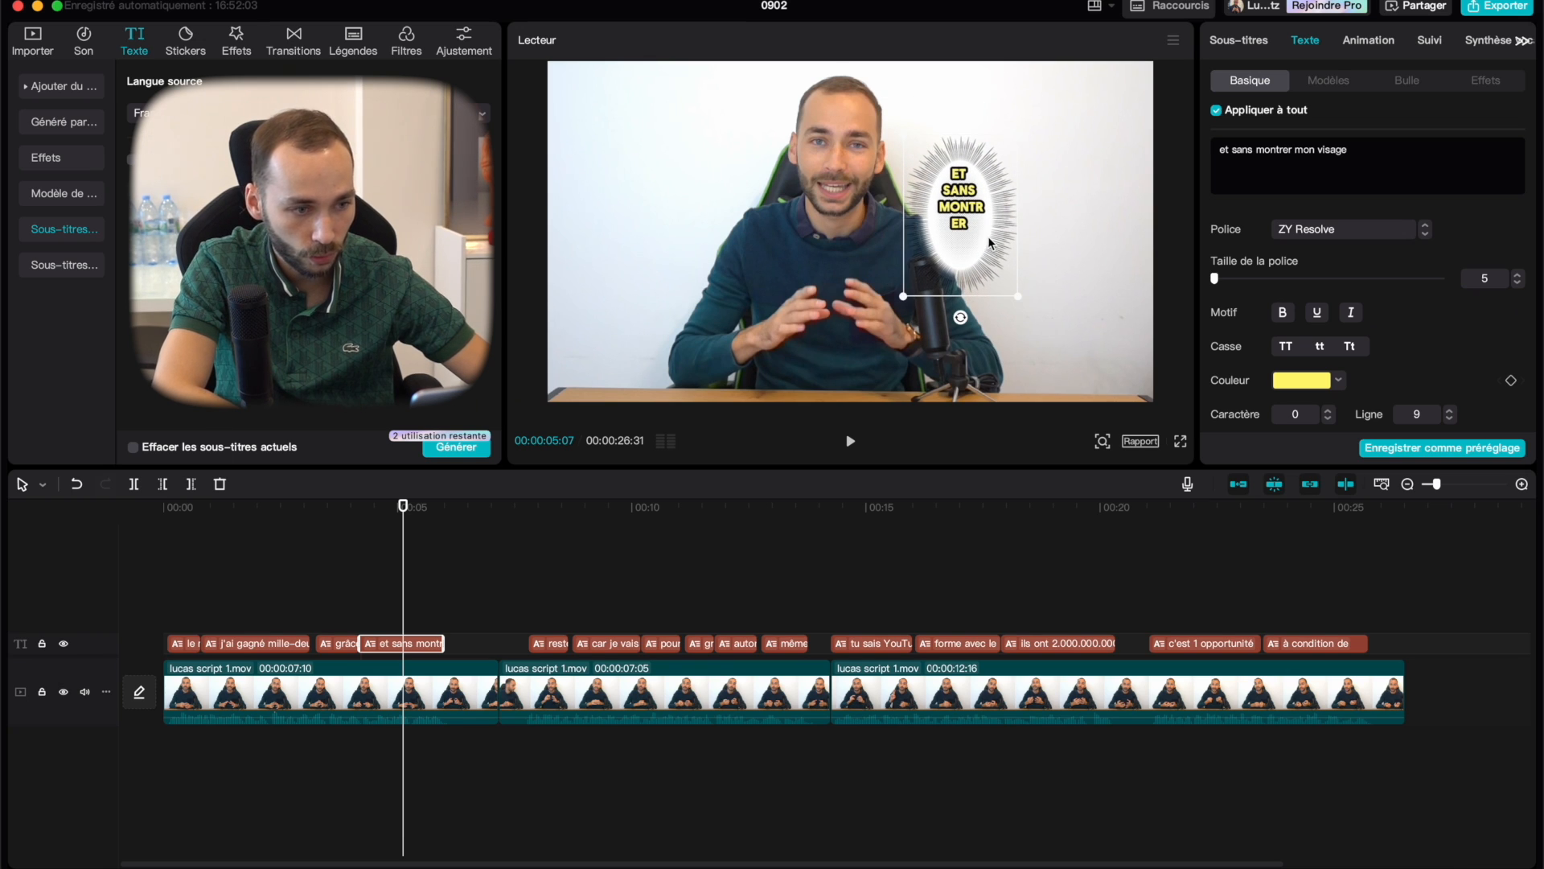
{"action": "left_click_drag", "start_coordinate": [990, 243], "coordinate": [747, 239]}
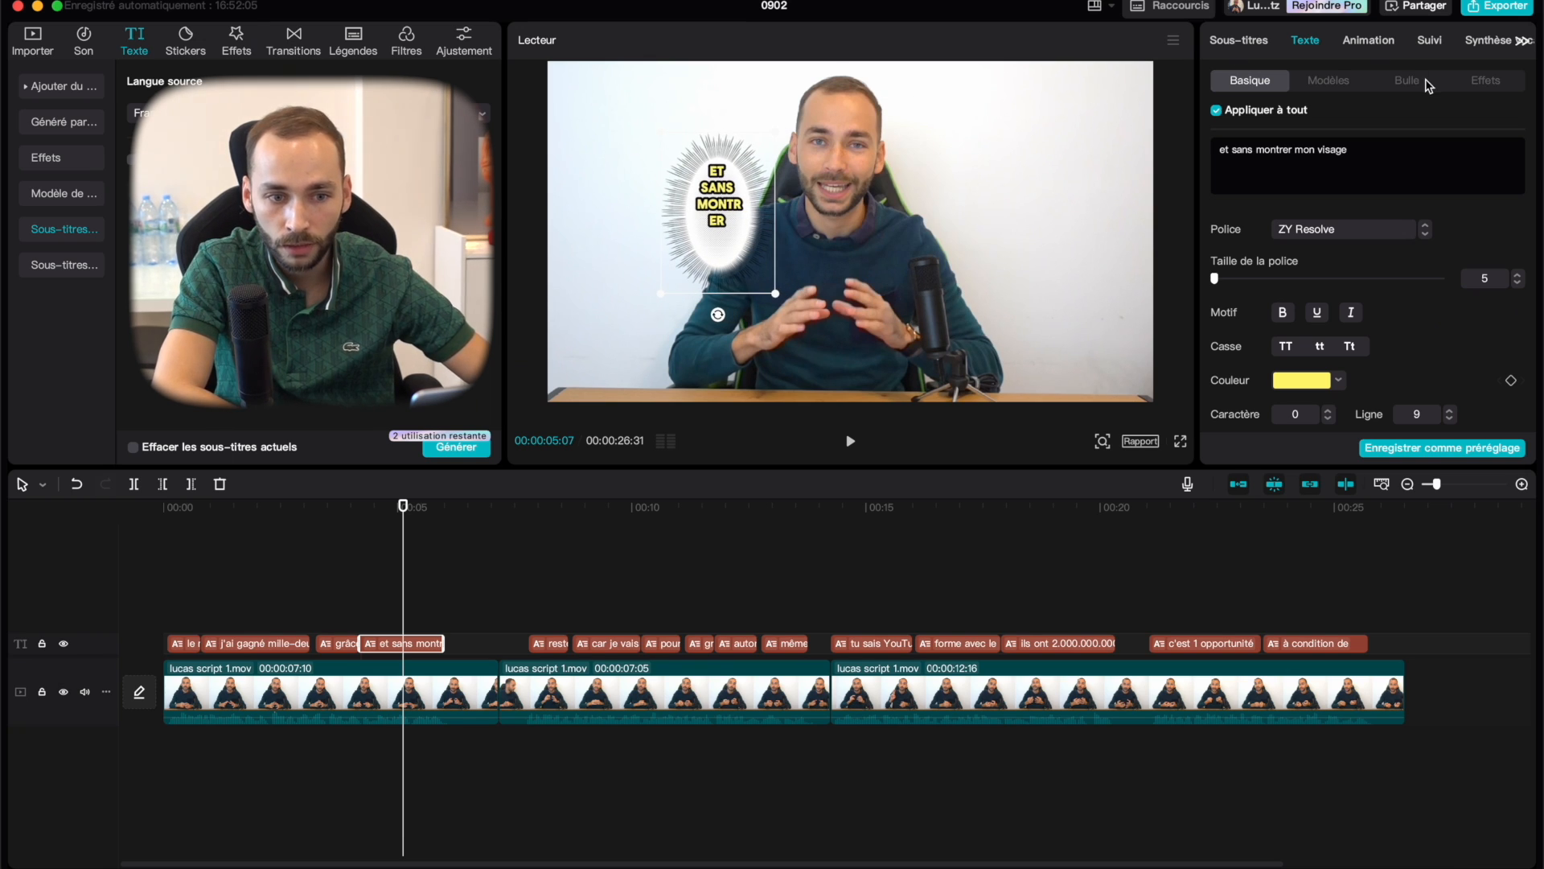
Try the black text effect with colored edges and the blue Pro text effect on all subtitles.
{"action": "left_click", "coordinate": [1485, 83]}
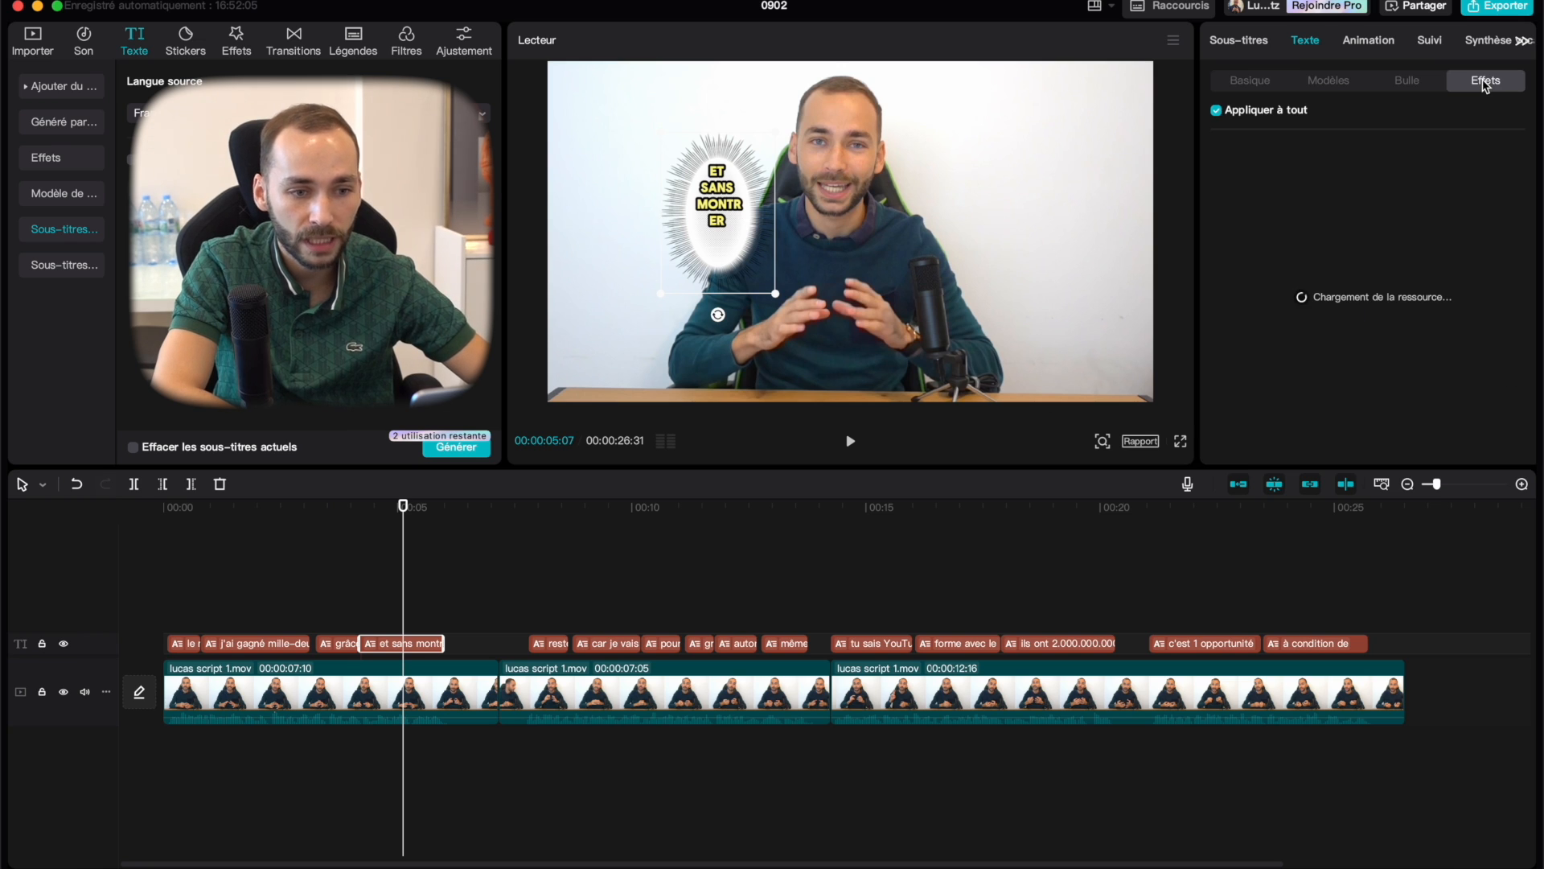
{"action": "scroll", "coordinate": [1357, 286], "scroll_direction": "down", "scroll_amount": 5}
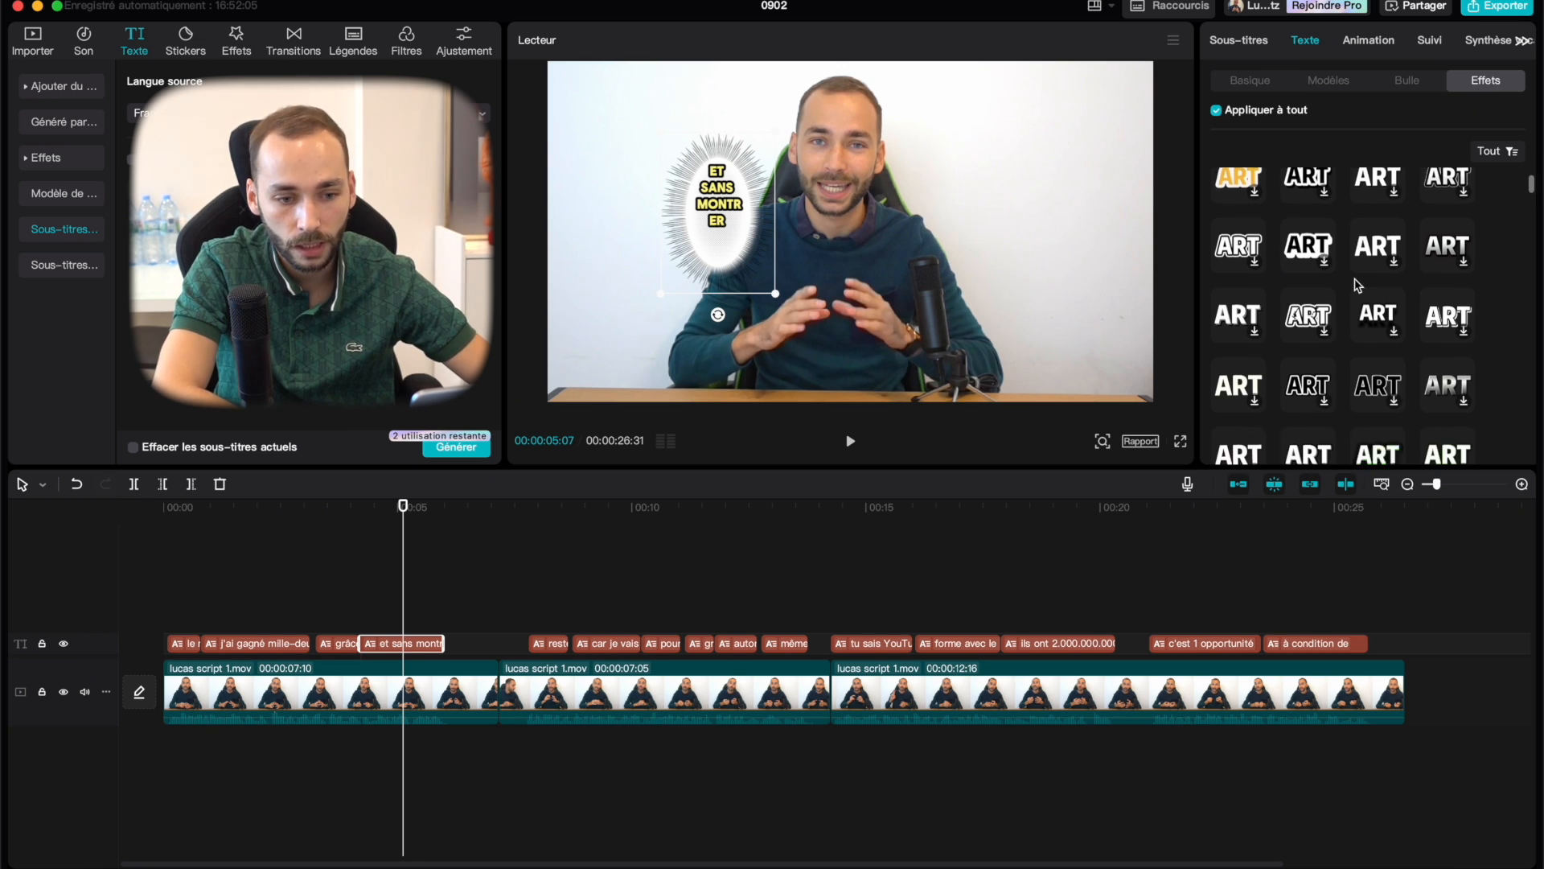
{"action": "scroll", "coordinate": [1357, 285], "scroll_direction": "down", "scroll_amount": 2}
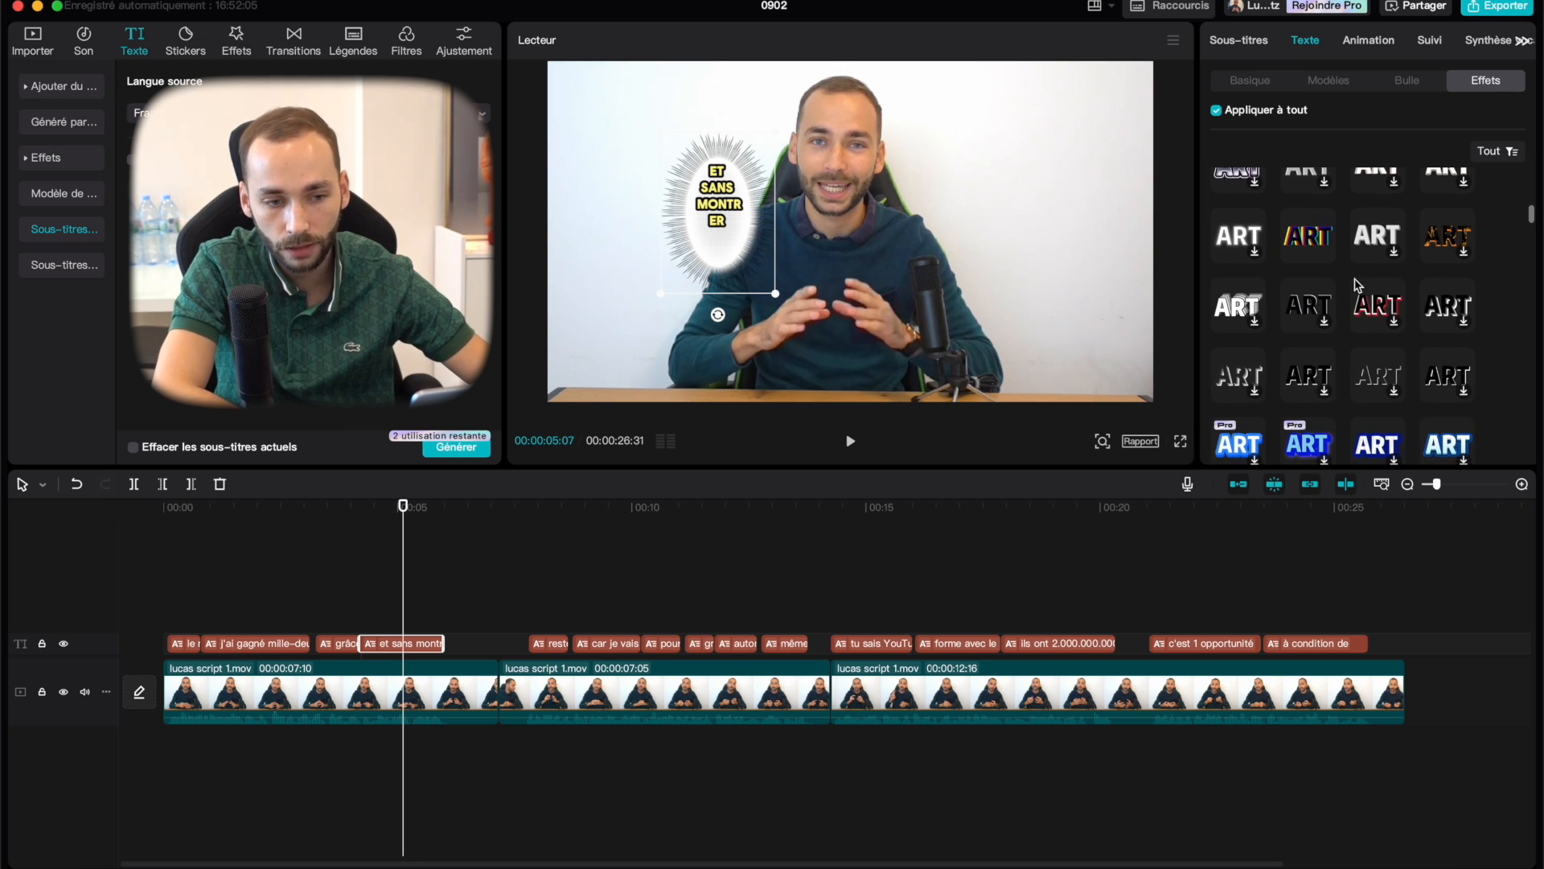
{"action": "left_click", "coordinate": [1320, 253]}
{"action": "scroll", "coordinate": [1289, 383], "scroll_direction": "down", "scroll_amount": 2}
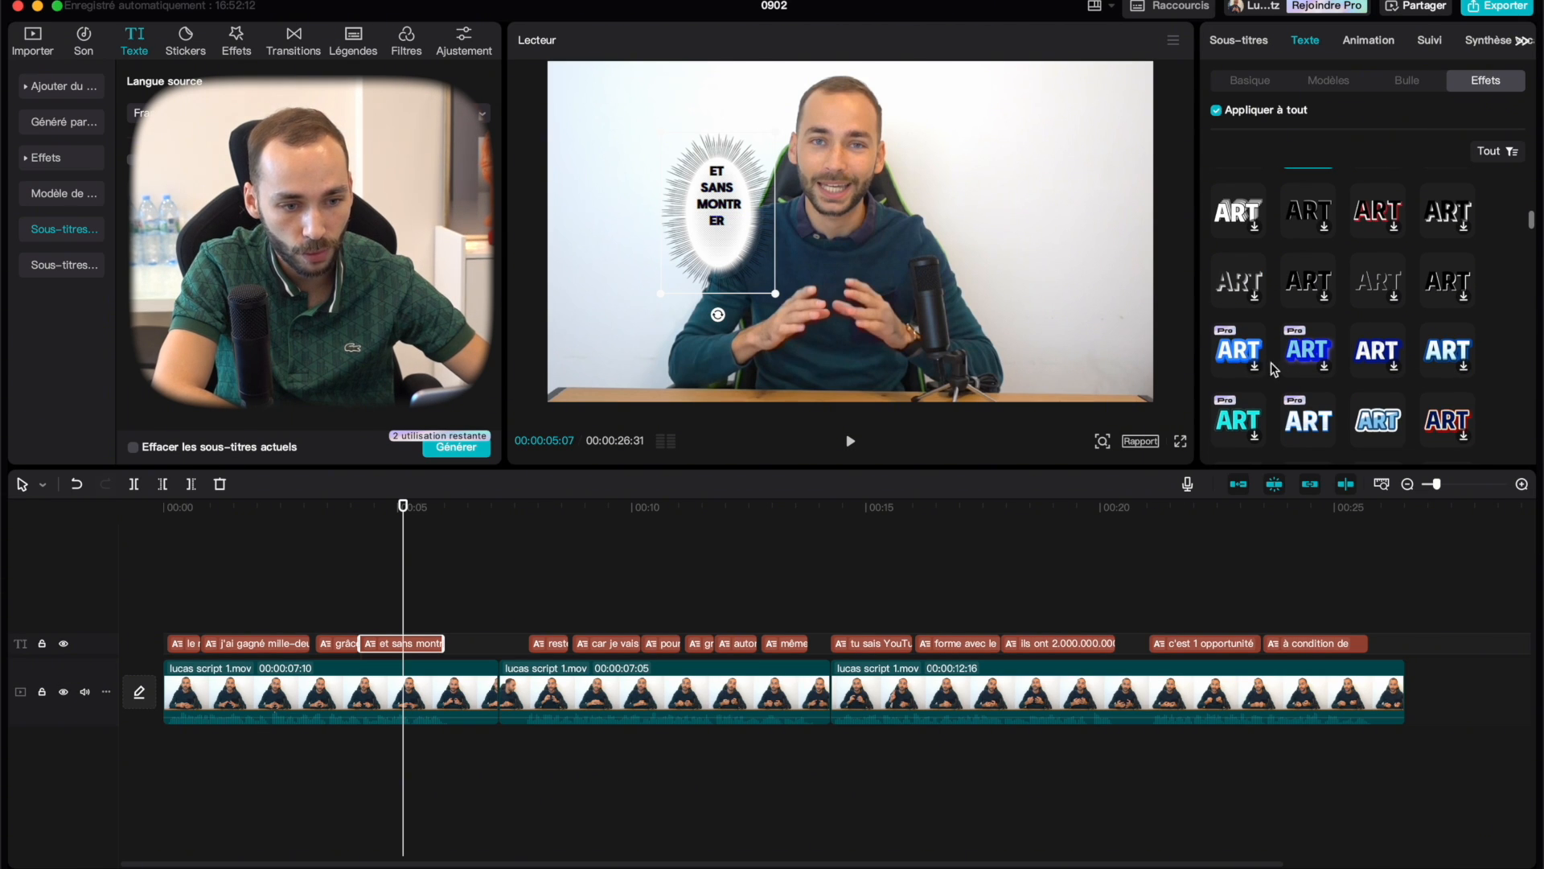
{"action": "left_click", "coordinate": [1236, 357]}
Apply the rainbow gradient text effect to all subtitles, after testing the blue-red-yellow Pro effect and the pink-purple one.
{"action": "scroll", "coordinate": [1237, 357], "scroll_direction": "down", "scroll_amount": 3}
{"action": "scroll", "coordinate": [1247, 350], "scroll_direction": "down", "scroll_amount": 3}
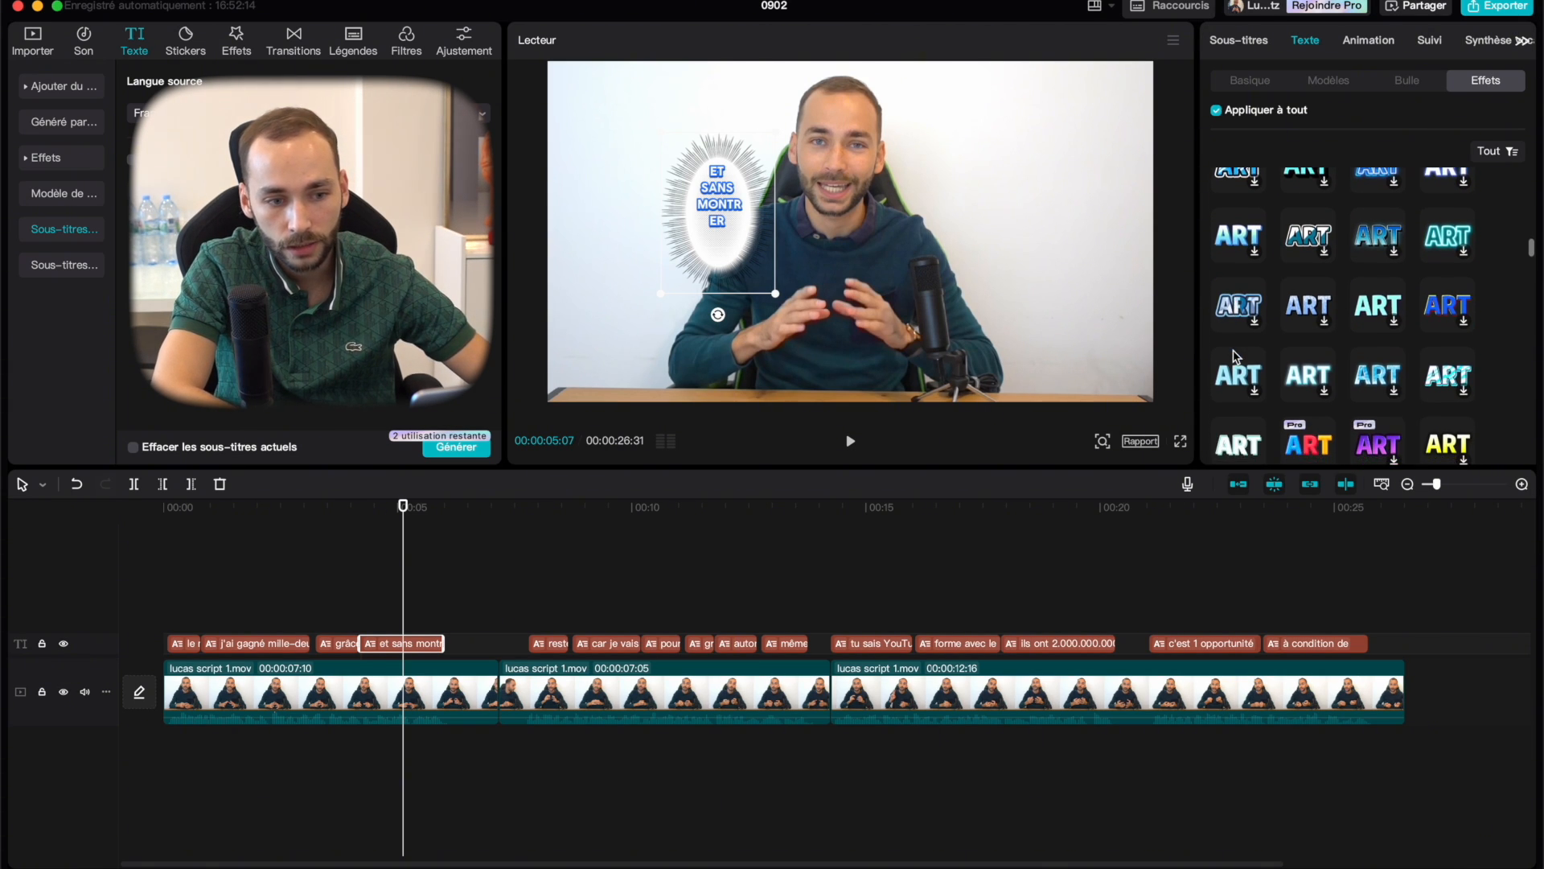
{"action": "left_click", "coordinate": [1320, 313]}
{"action": "scroll", "coordinate": [1320, 313], "scroll_direction": "down", "scroll_amount": 2}
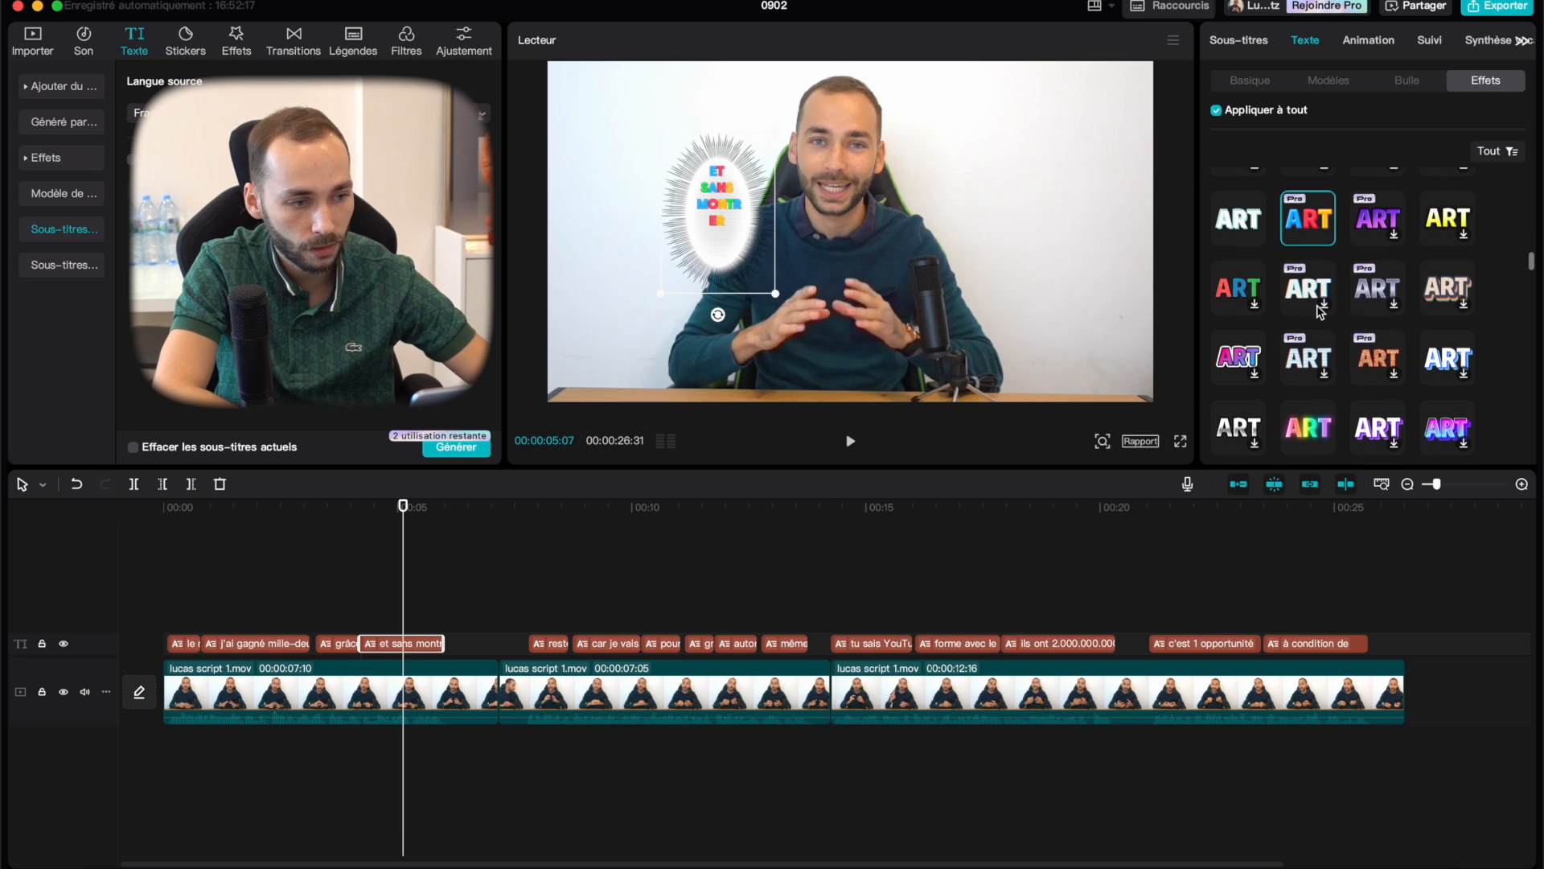
{"action": "left_click", "coordinate": [1240, 361]}
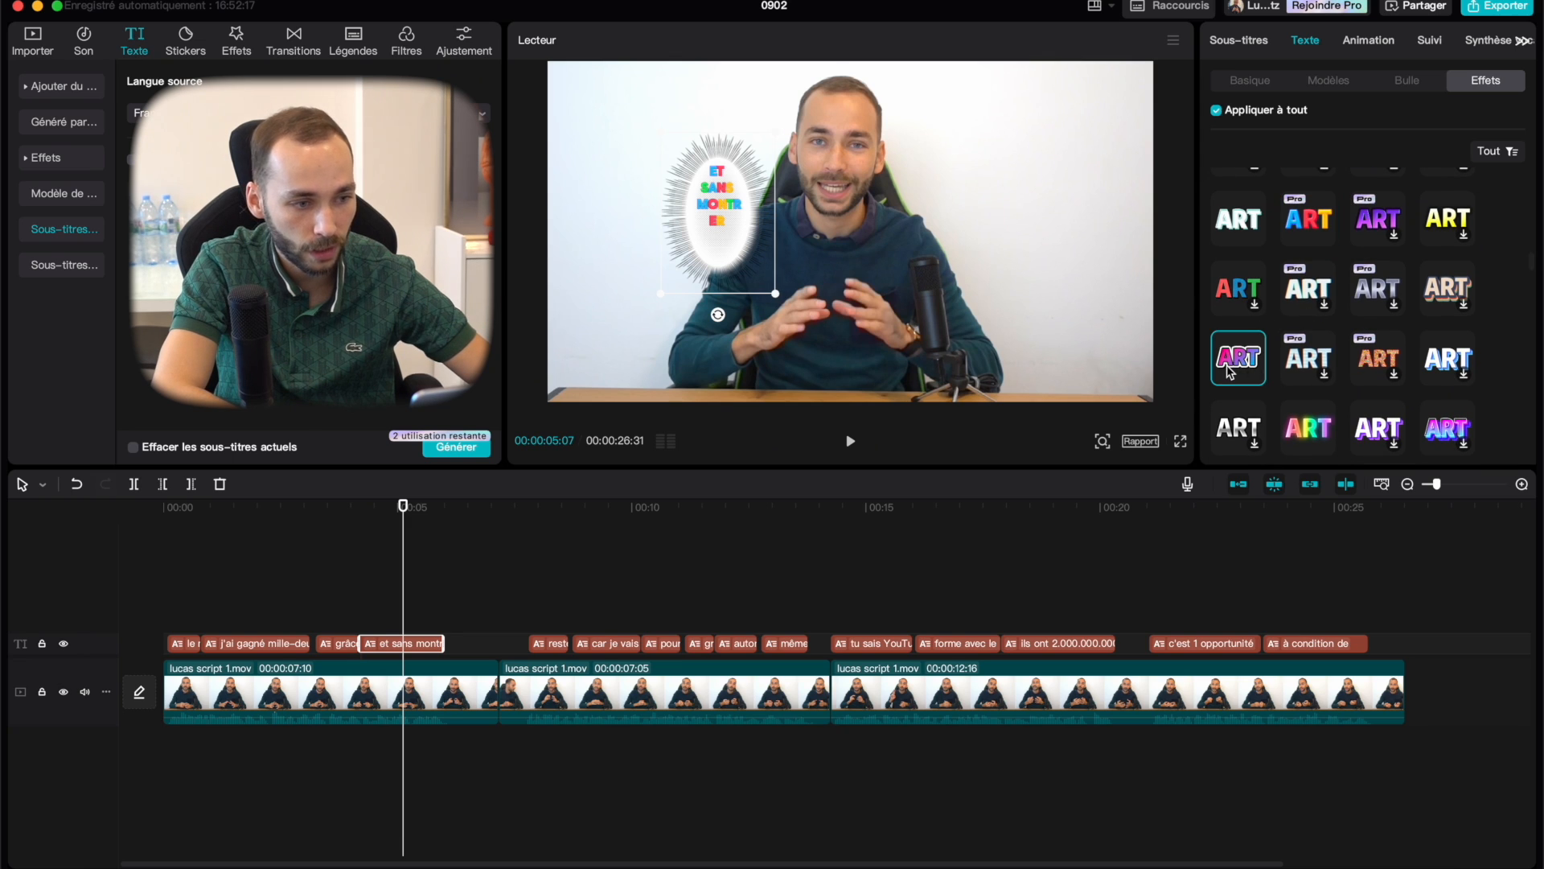
{"action": "left_click", "coordinate": [1297, 434]}
{"action": "scroll", "coordinate": [1346, 277], "scroll_direction": "up", "scroll_amount": 5}
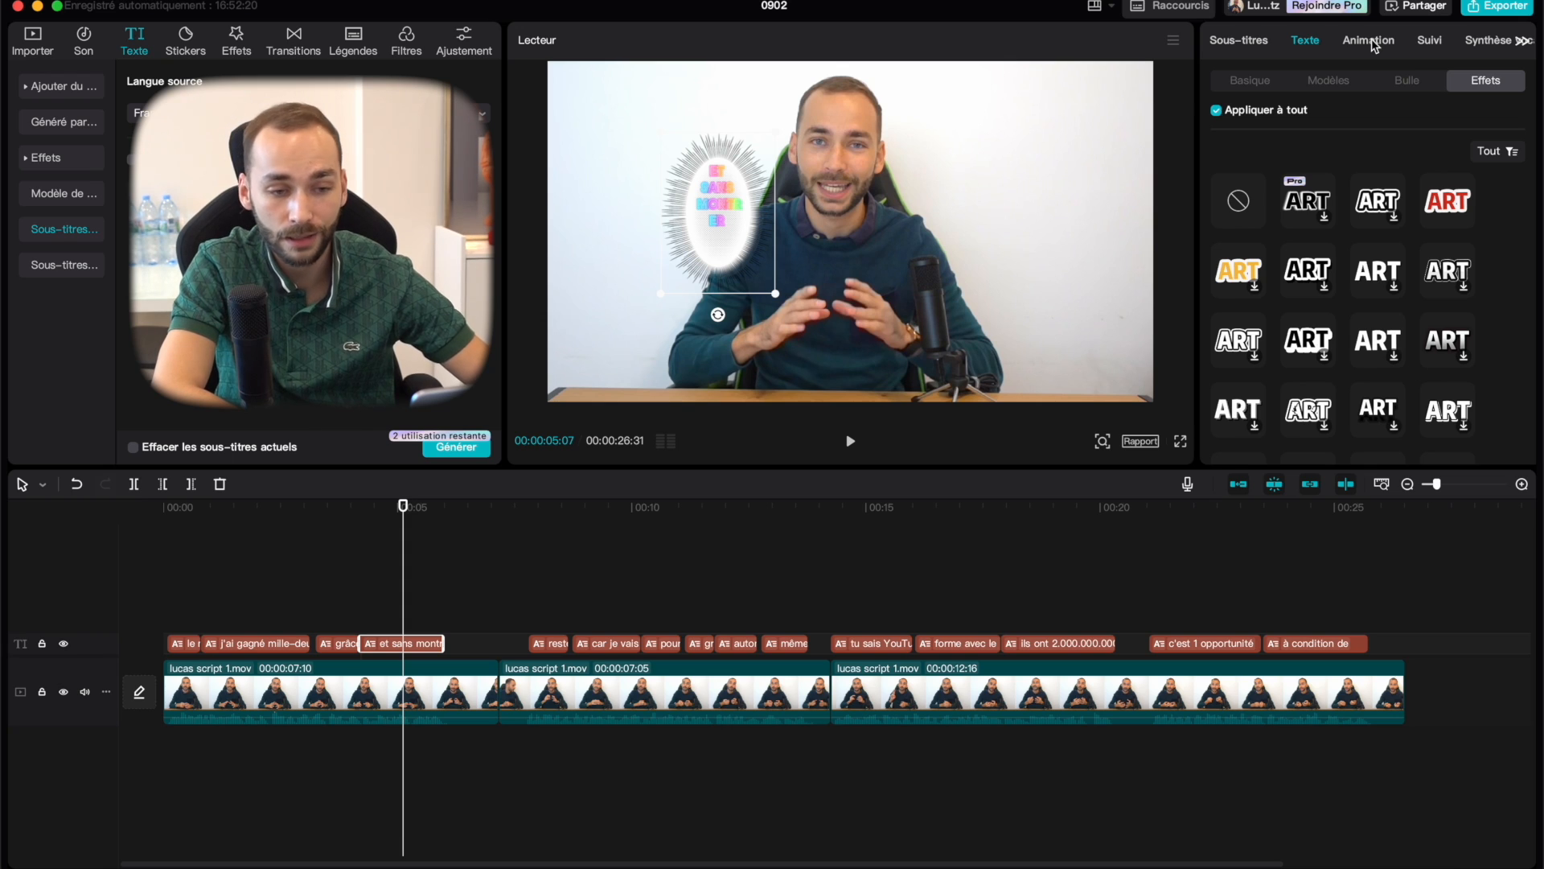
Give the "reste bien attentif" subtitle the wave intro animation and set its duration to 0.3 s.
{"action": "left_click", "coordinate": [1371, 42]}
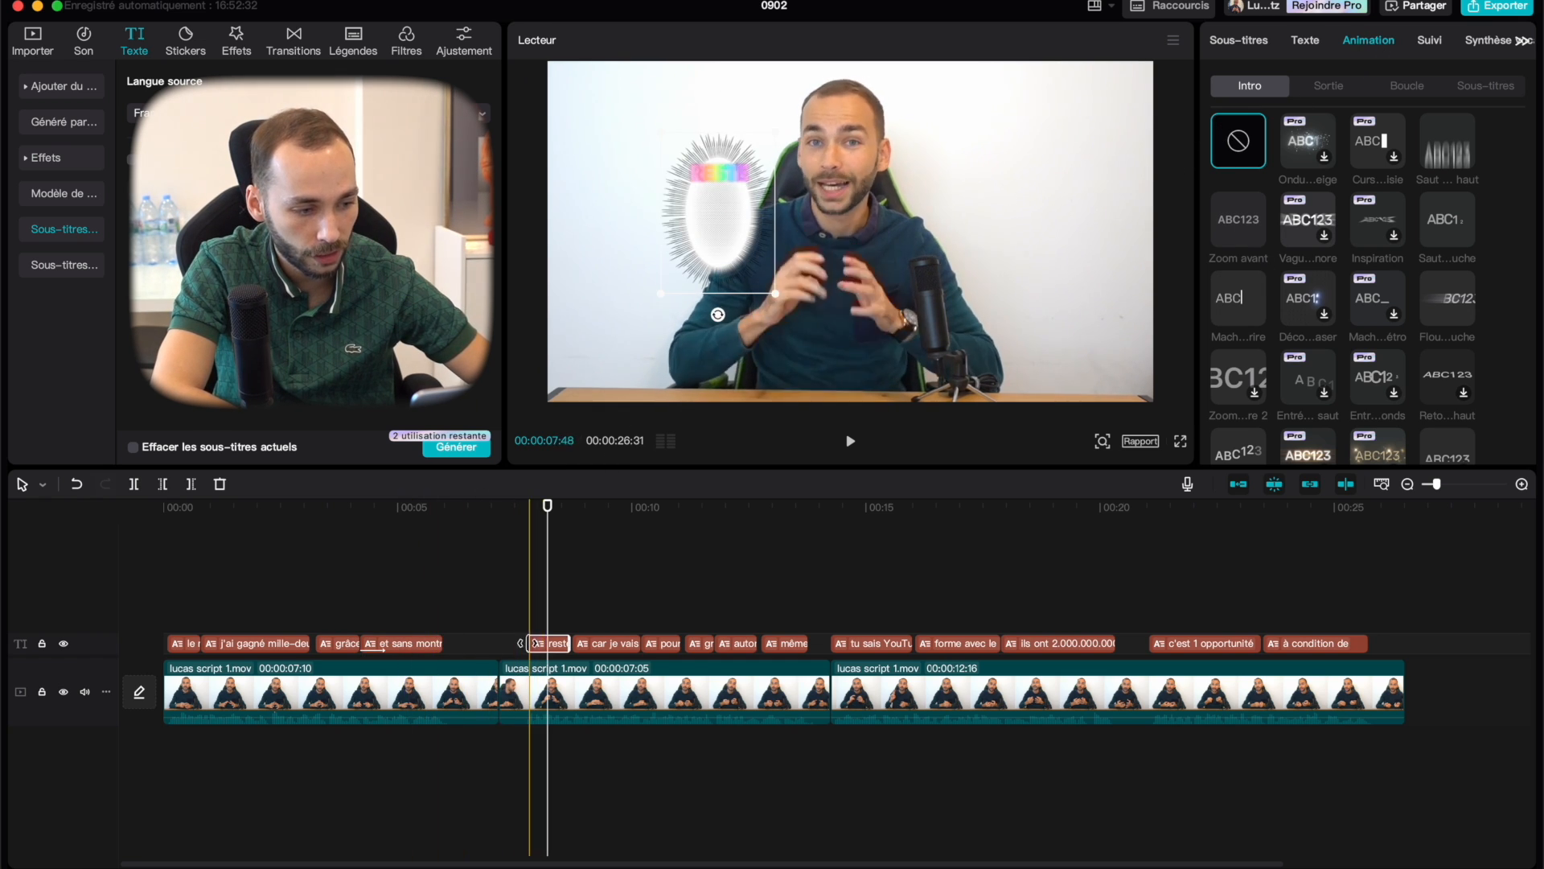
{"action": "scroll", "coordinate": [1348, 344], "scroll_direction": "down", "scroll_amount": 2}
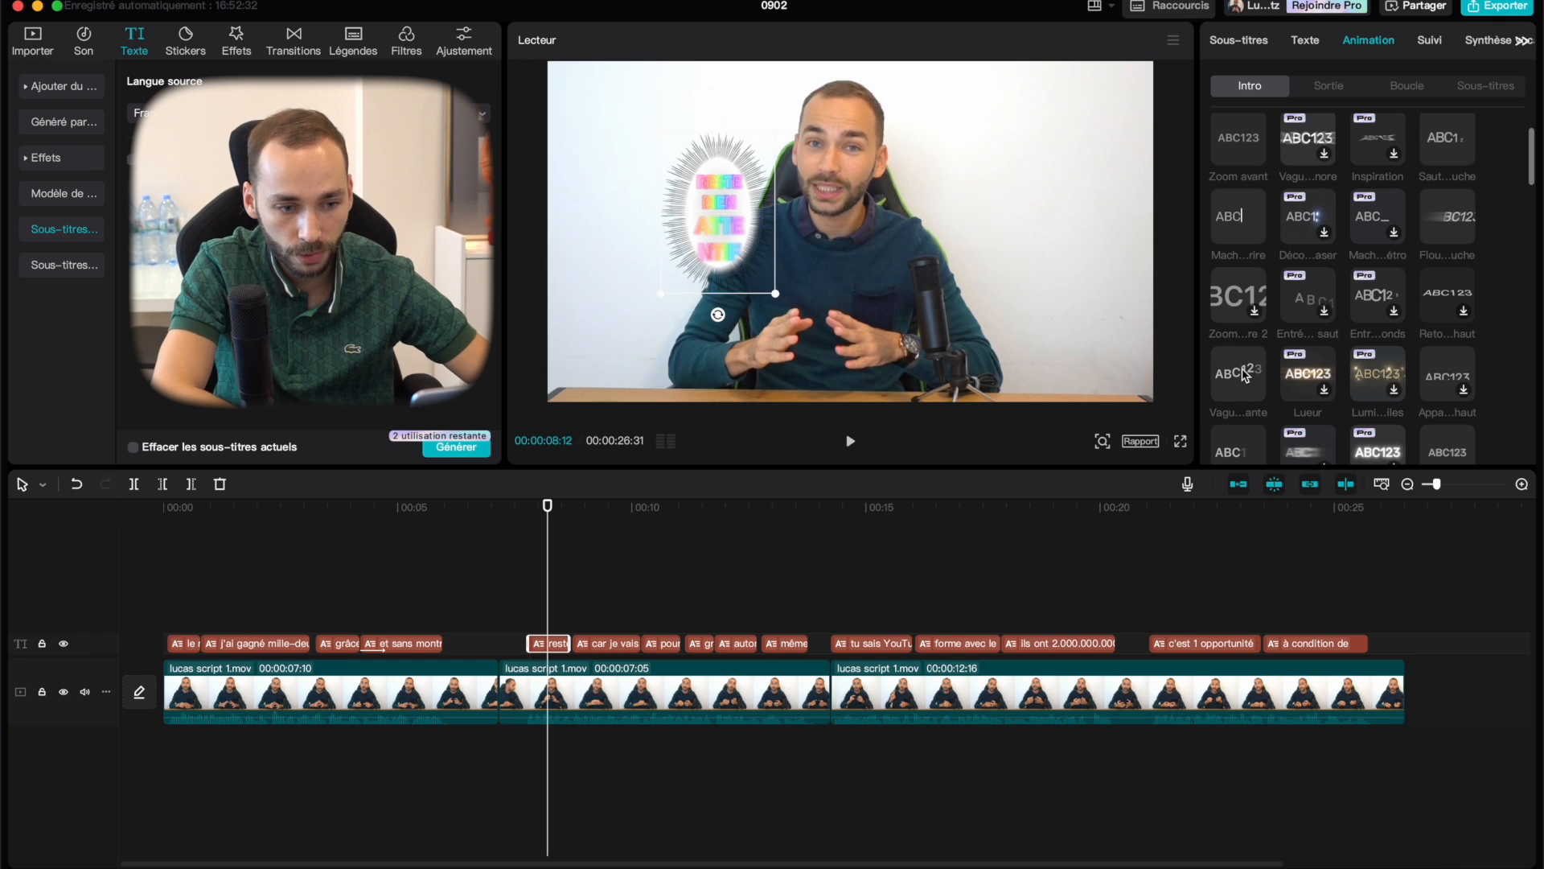
{"action": "scroll", "coordinate": [1244, 374], "scroll_direction": "down", "scroll_amount": 2}
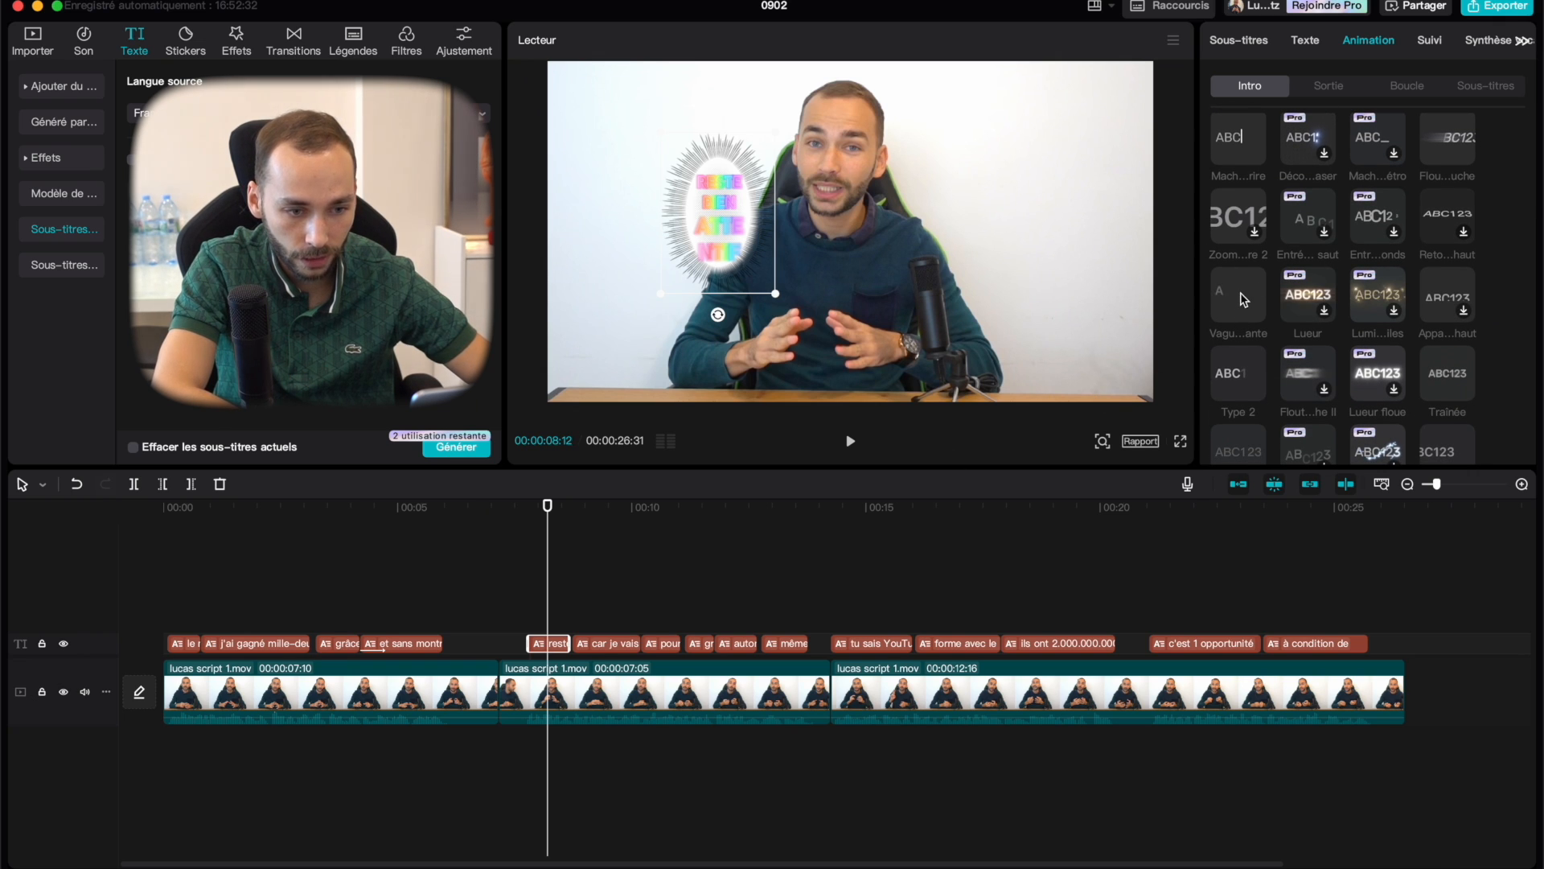
{"action": "left_click", "coordinate": [1251, 298]}
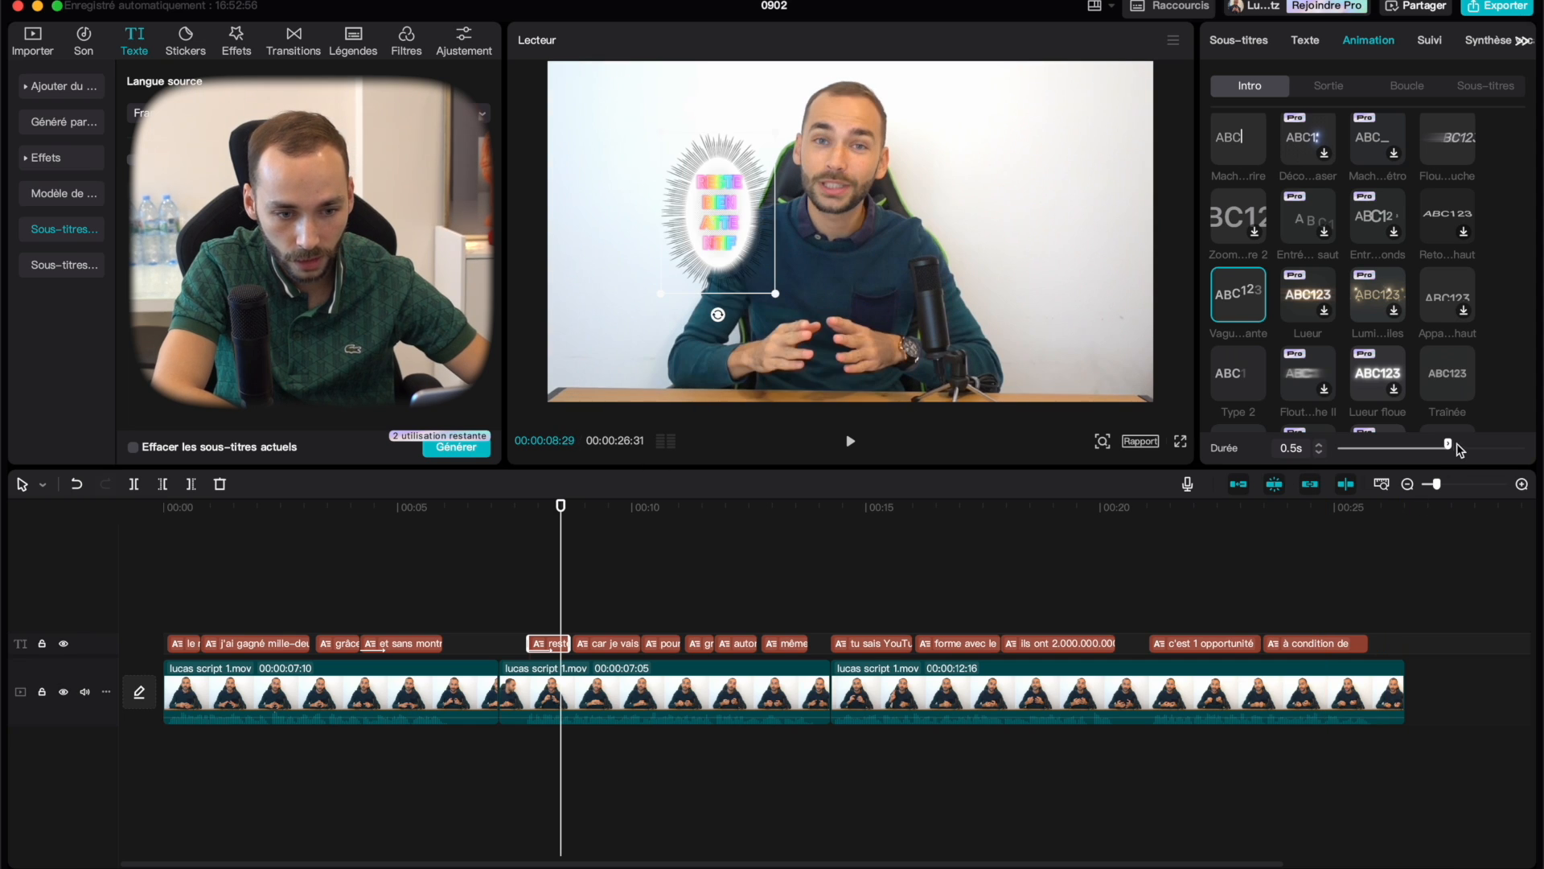
{"action": "left_click_drag", "start_coordinate": [1448, 444], "coordinate": [1400, 444]}
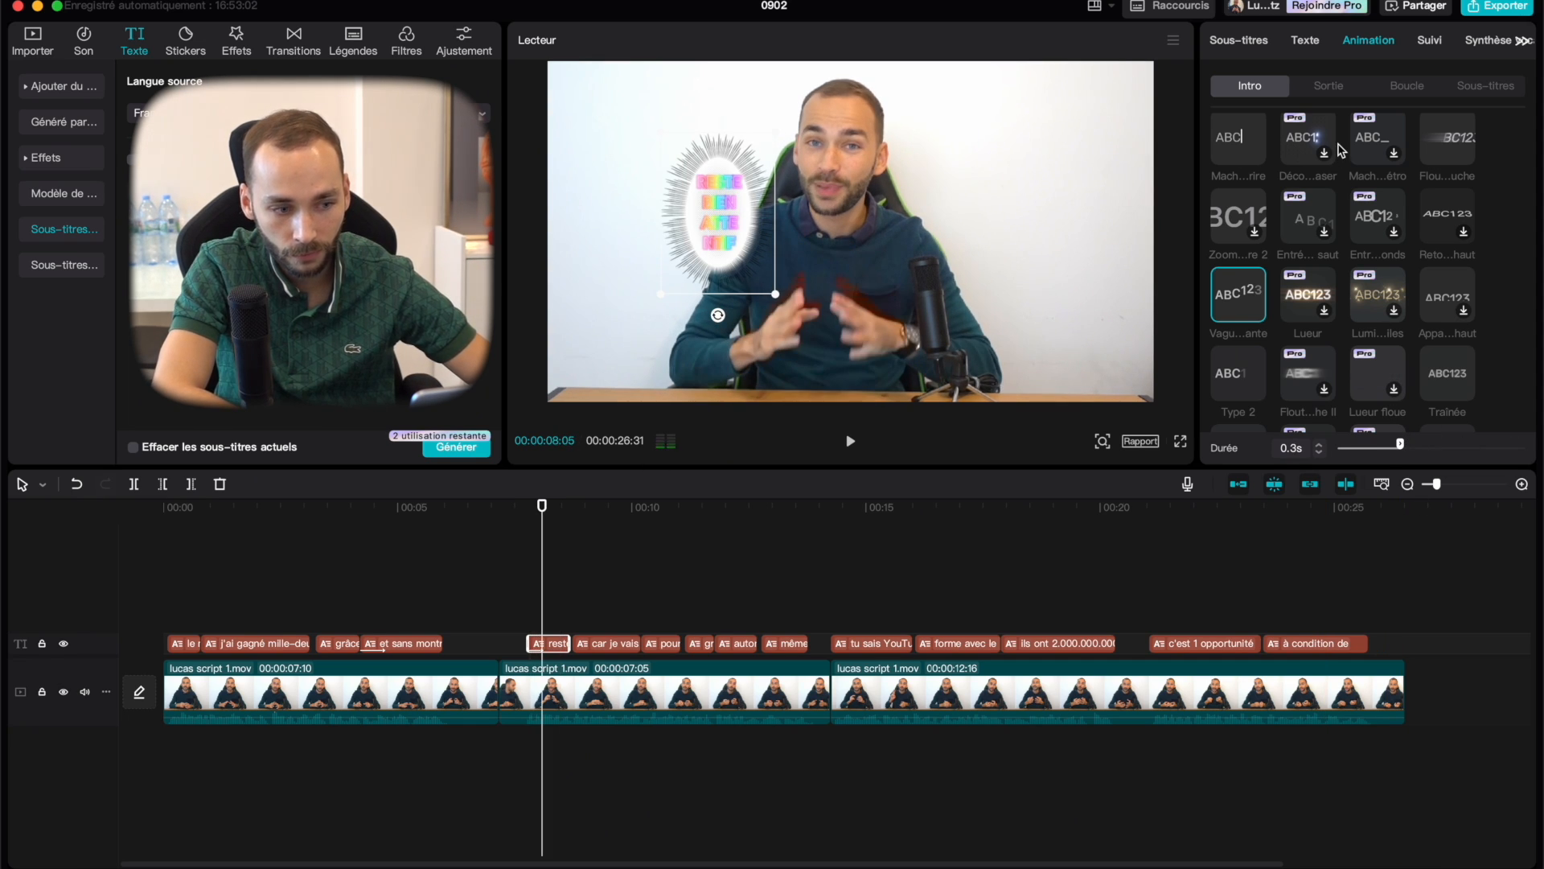
Add the "Flash...toire" exit animation to the "reste bien attentif" subtitle and preview it.
{"action": "left_click", "coordinate": [1339, 84]}
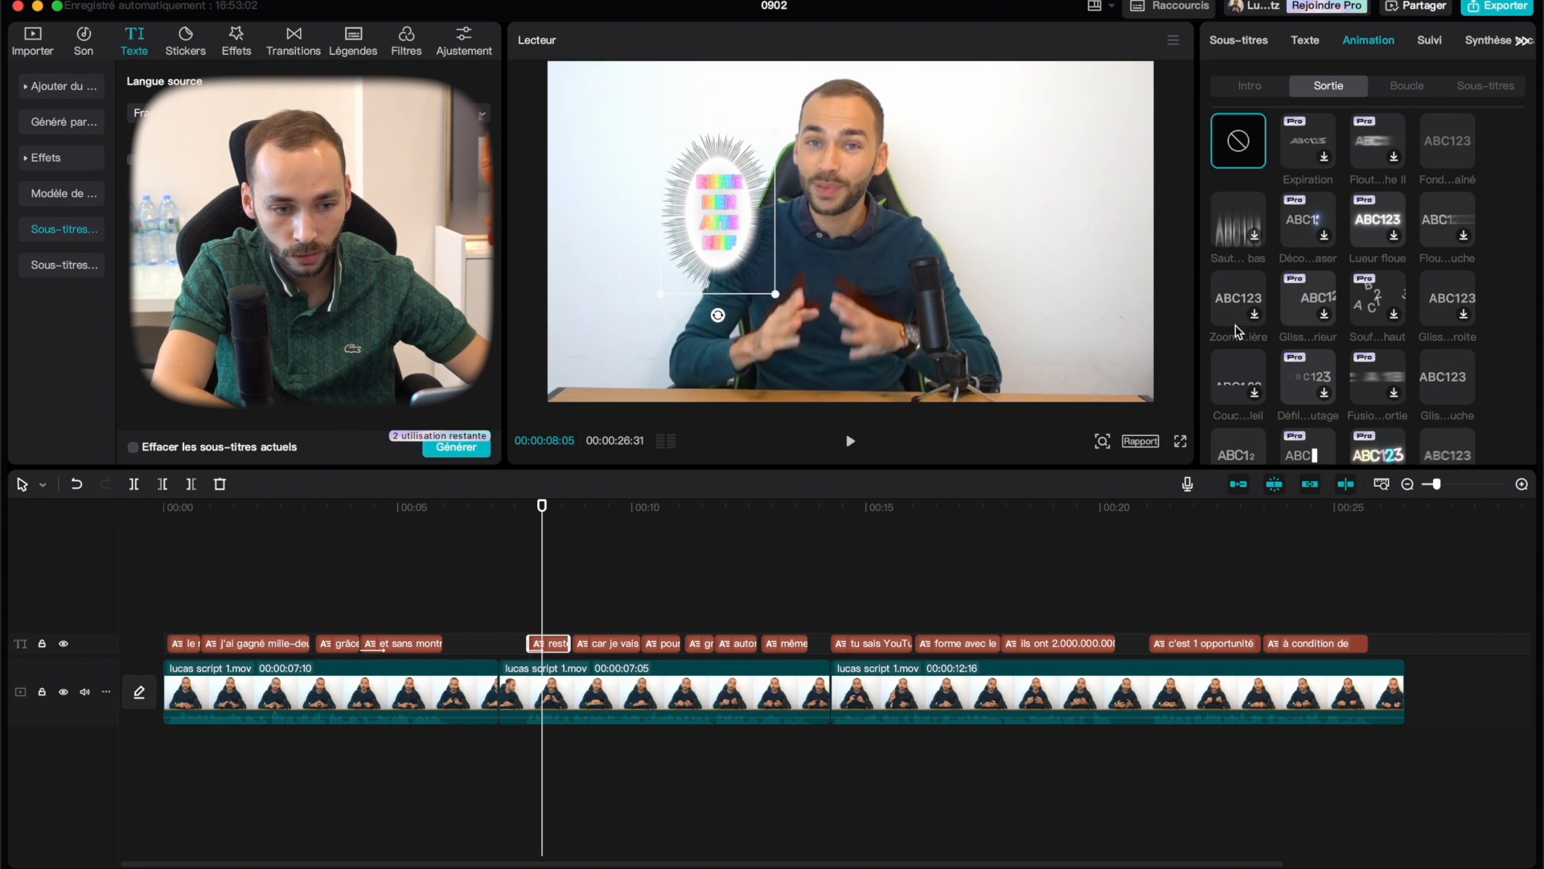
{"action": "scroll", "coordinate": [1229, 386], "scroll_direction": "down", "scroll_amount": 2}
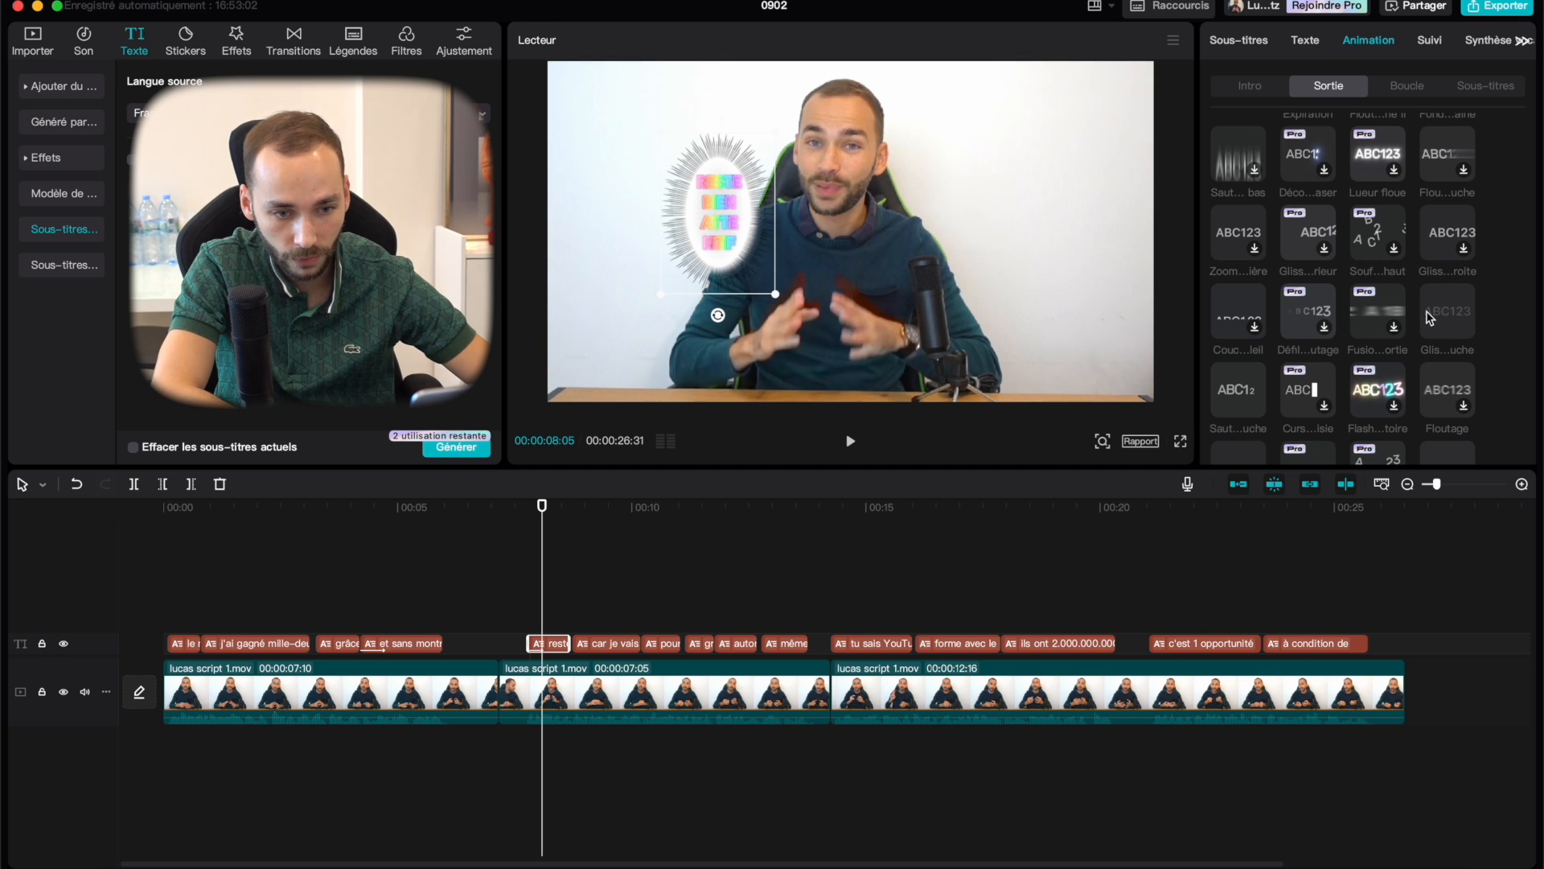
{"action": "scroll", "coordinate": [1376, 404], "scroll_direction": "down", "scroll_amount": 2}
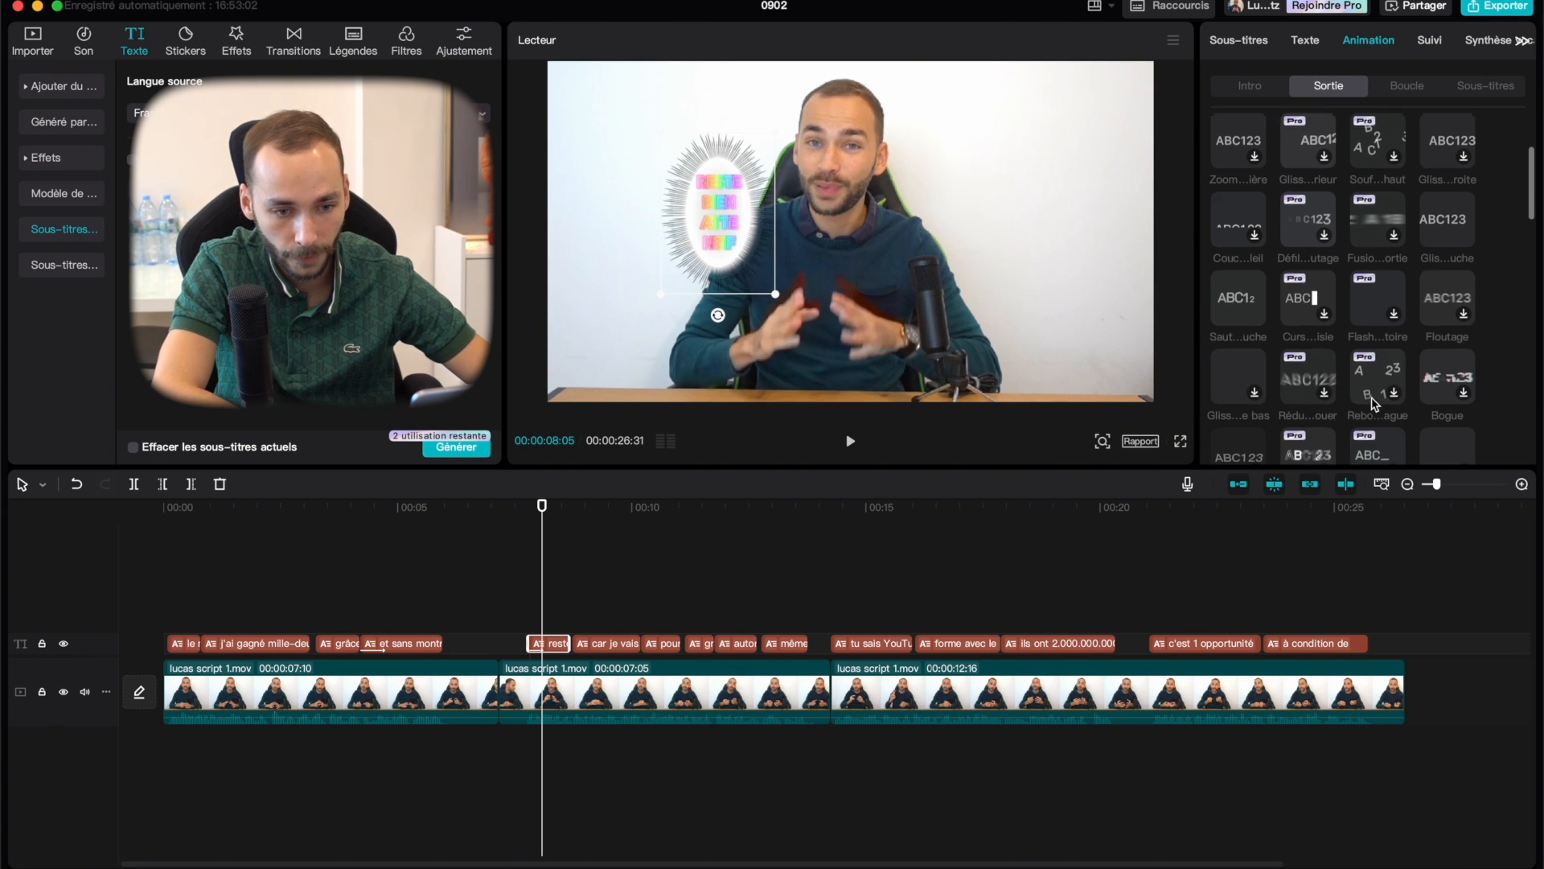
{"action": "left_click", "coordinate": [1374, 280]}
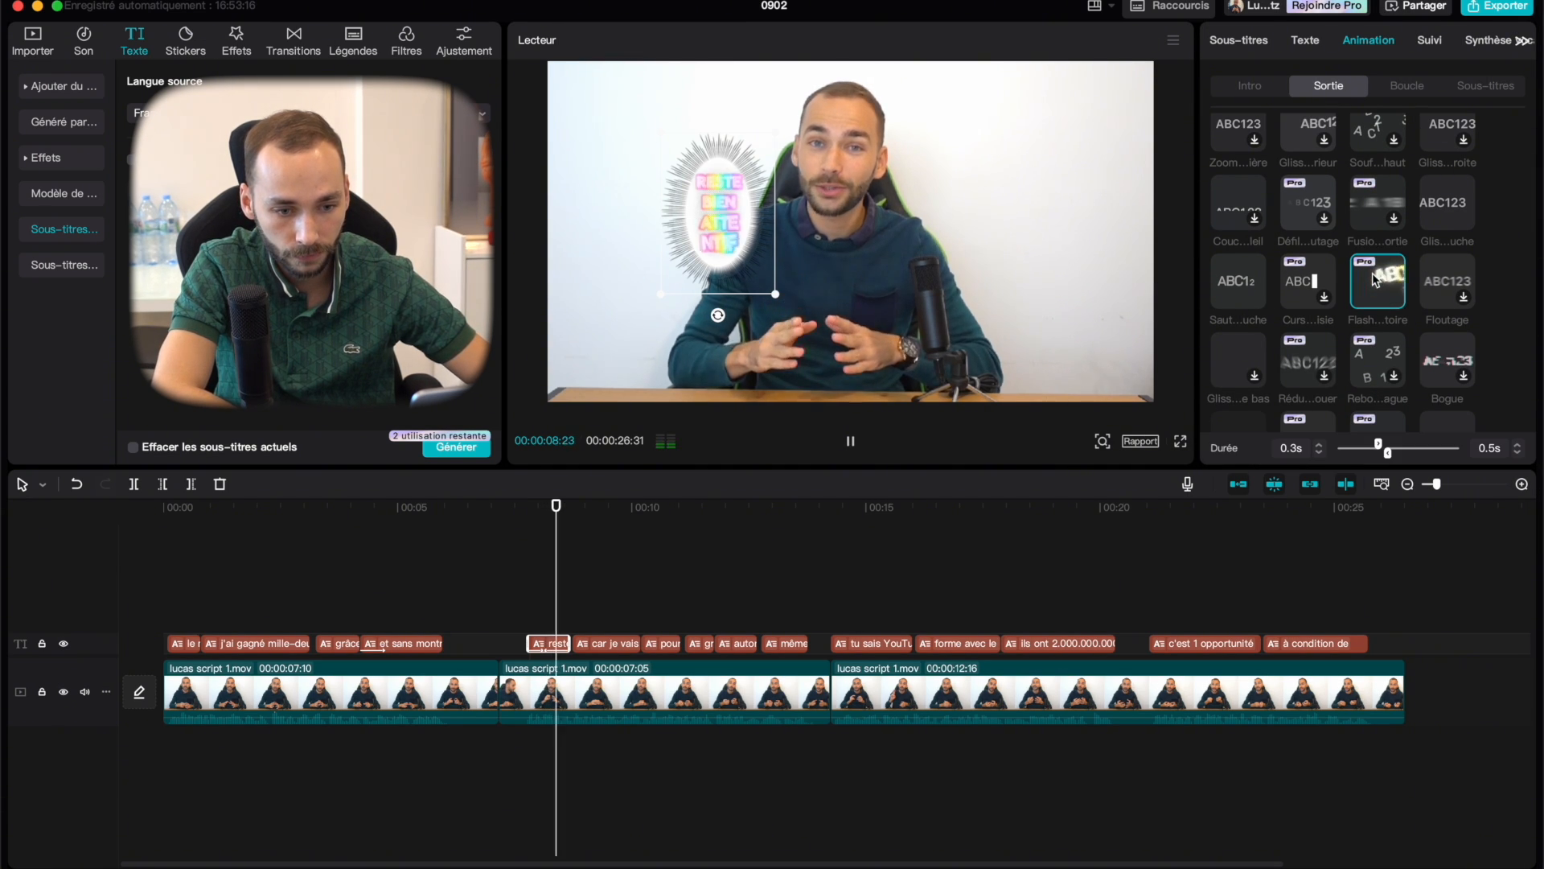
{"action": "key", "text": "space"}
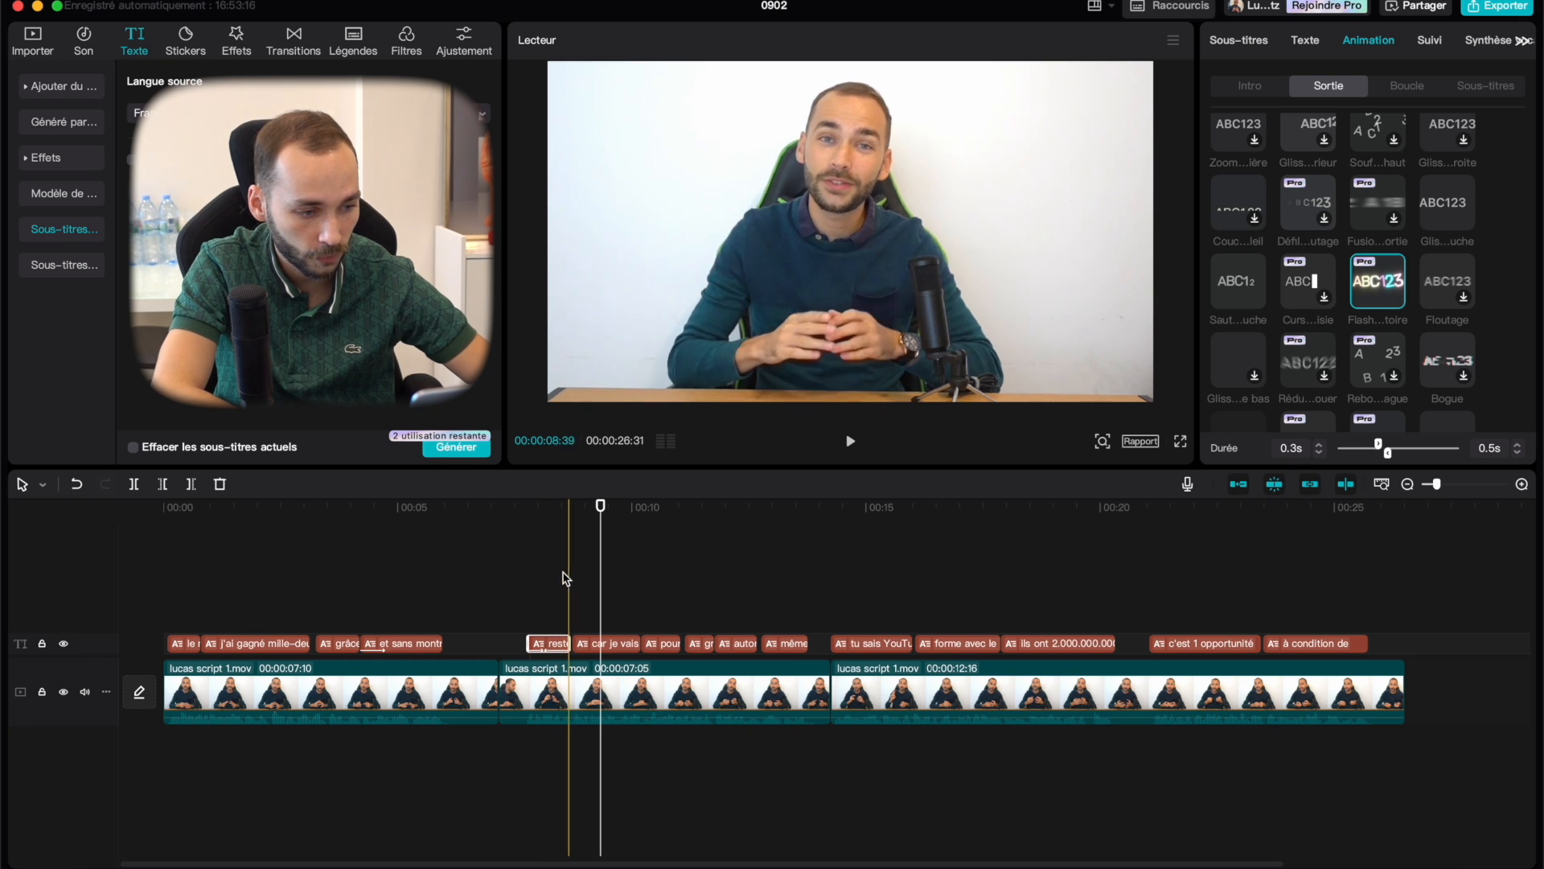
Apply the Projecteur loop animation to the "car je vais te montrer le" subtitle.
{"action": "left_click", "coordinate": [615, 644]}
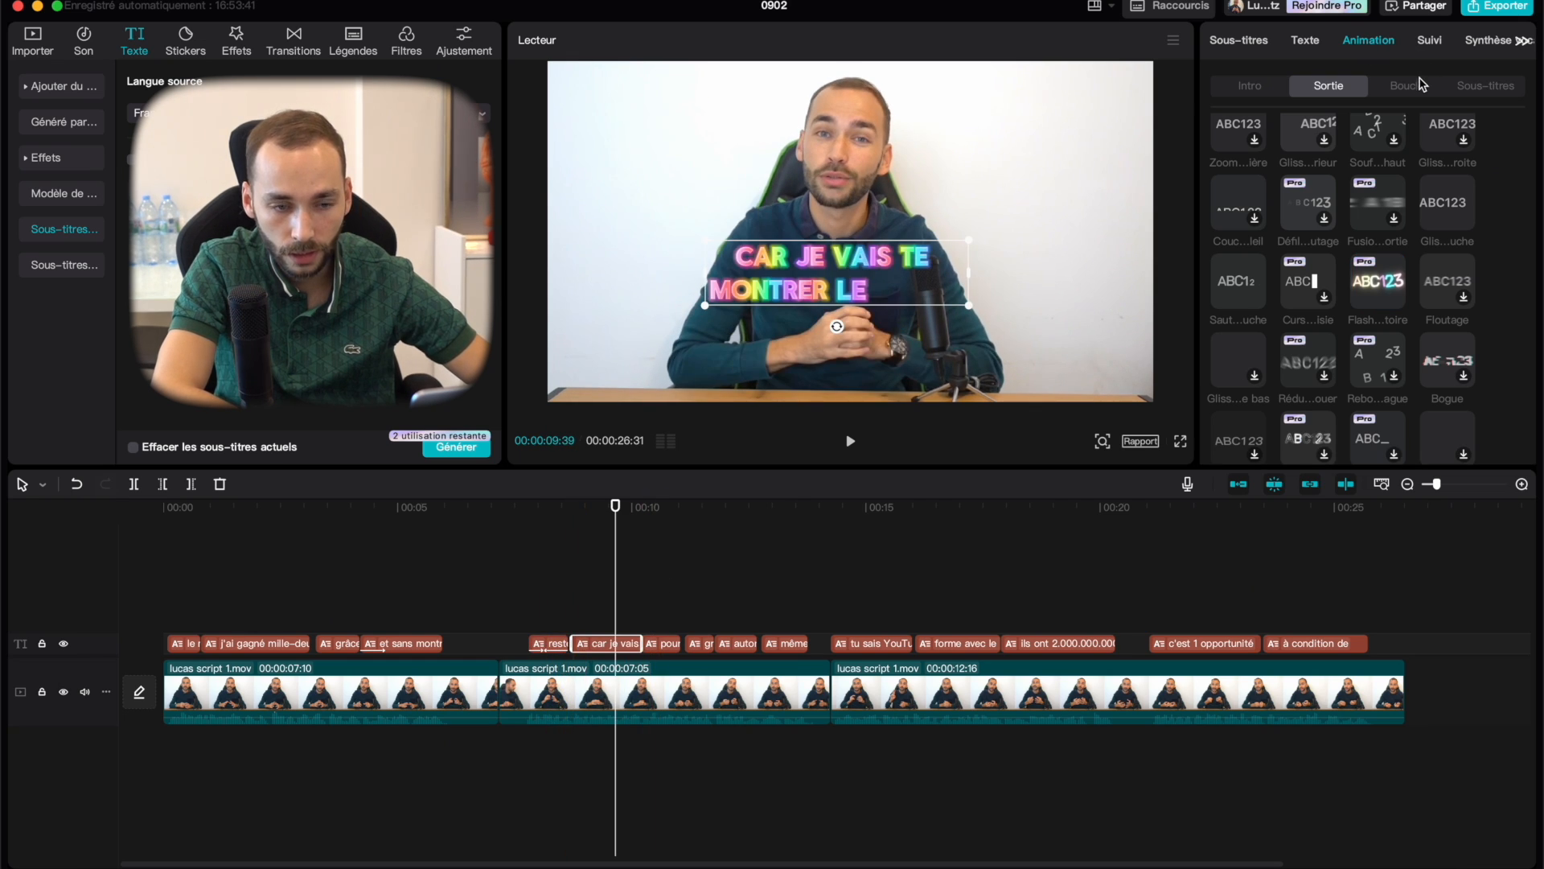
{"action": "left_click", "coordinate": [1411, 86]}
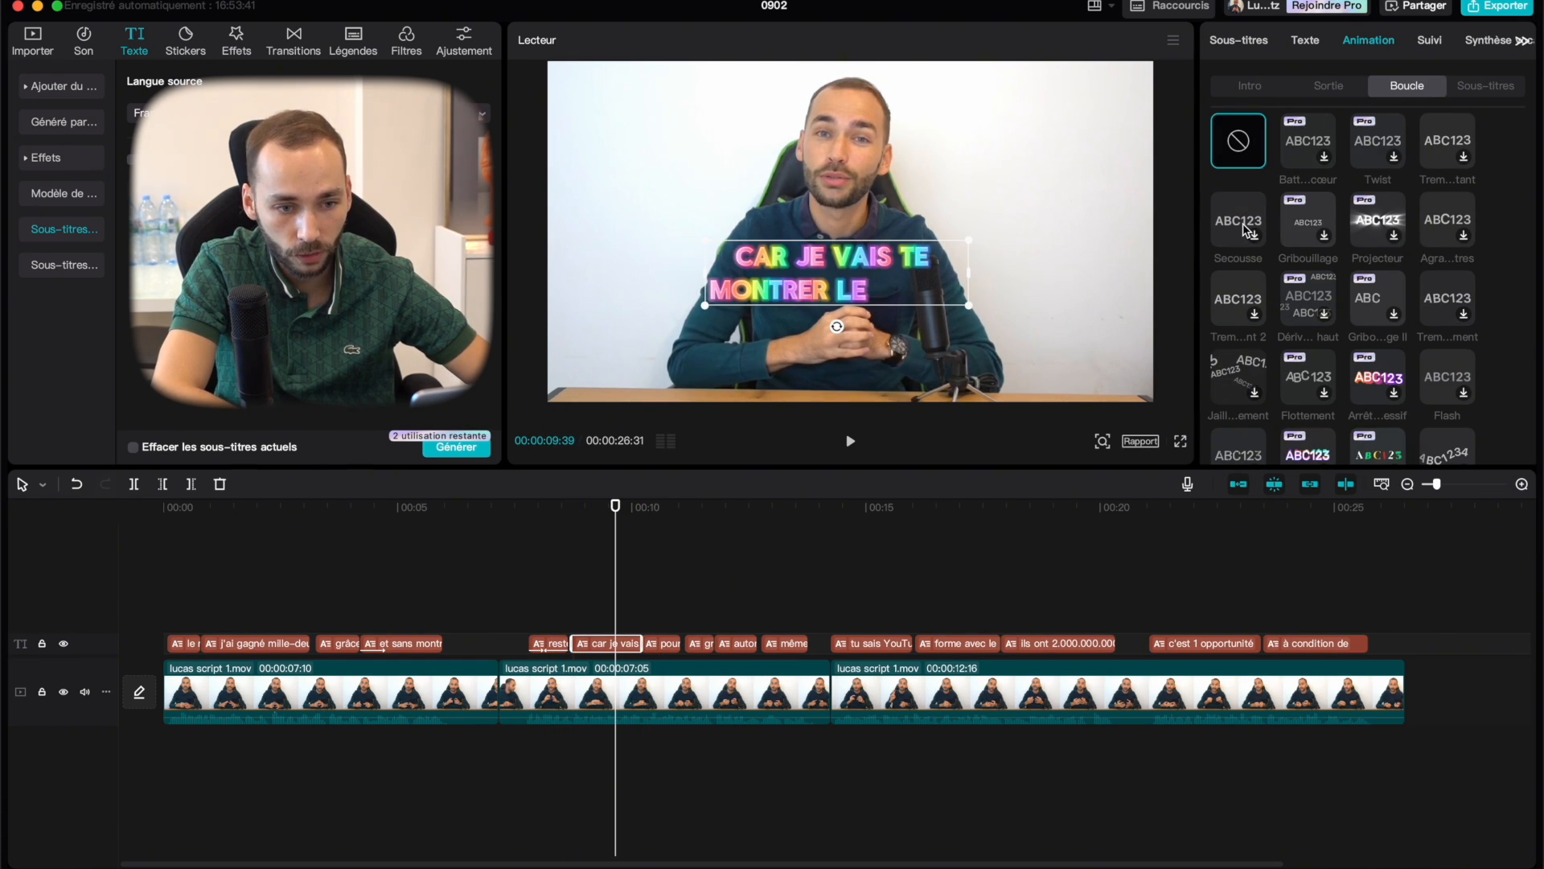
{"action": "left_click", "coordinate": [1376, 224]}
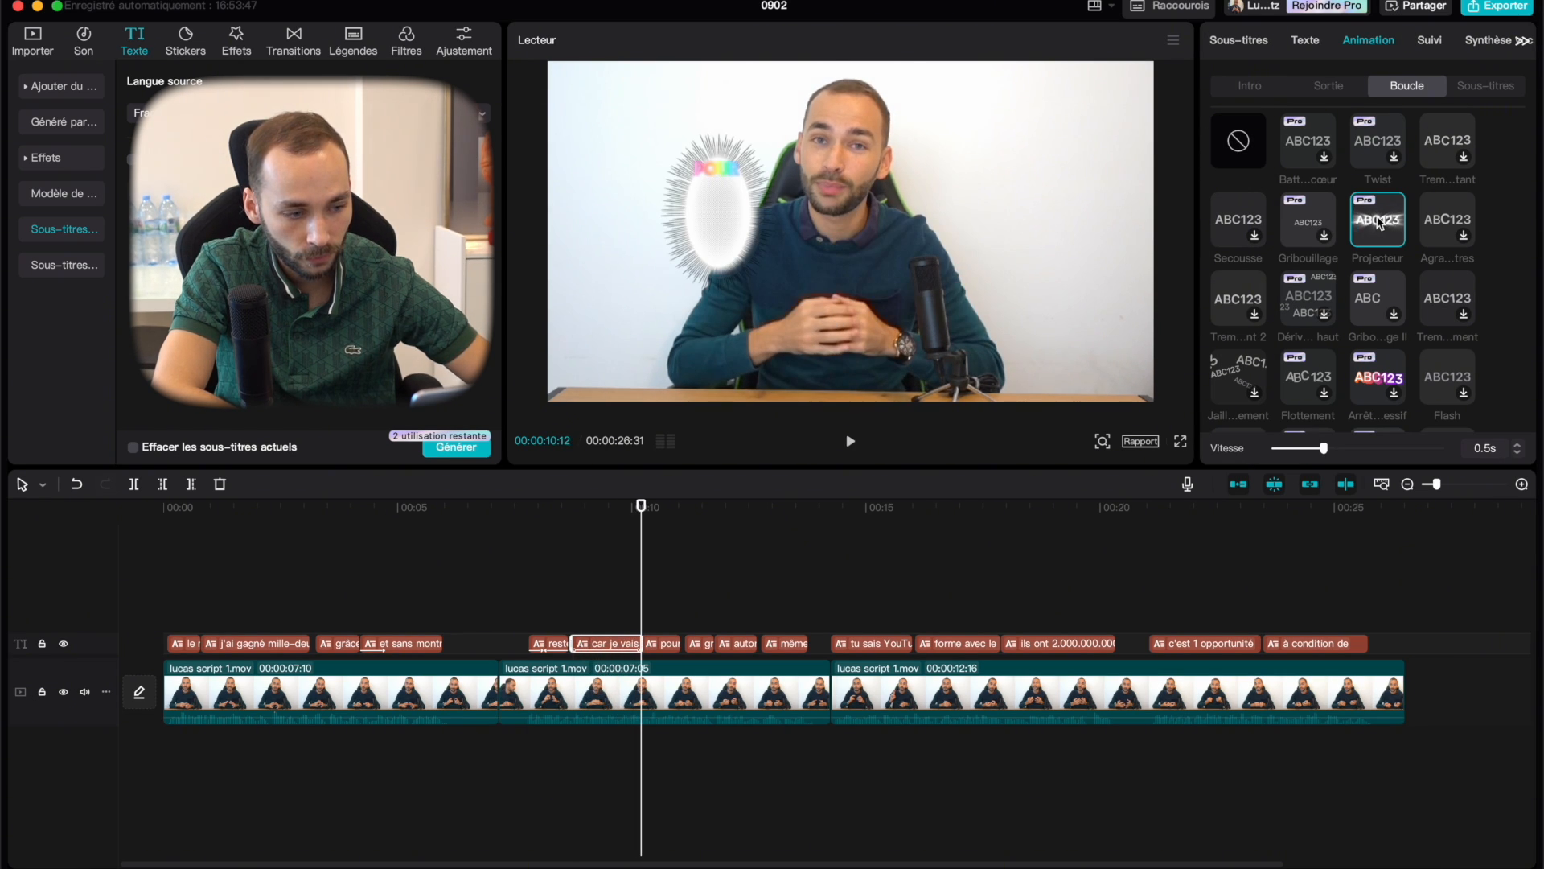
Try the "Arrêt...essif" and "Jaill...ement" loop animations on the "car je vais te montrer le secret" subtitle.
{"action": "left_click", "coordinate": [1365, 380]}
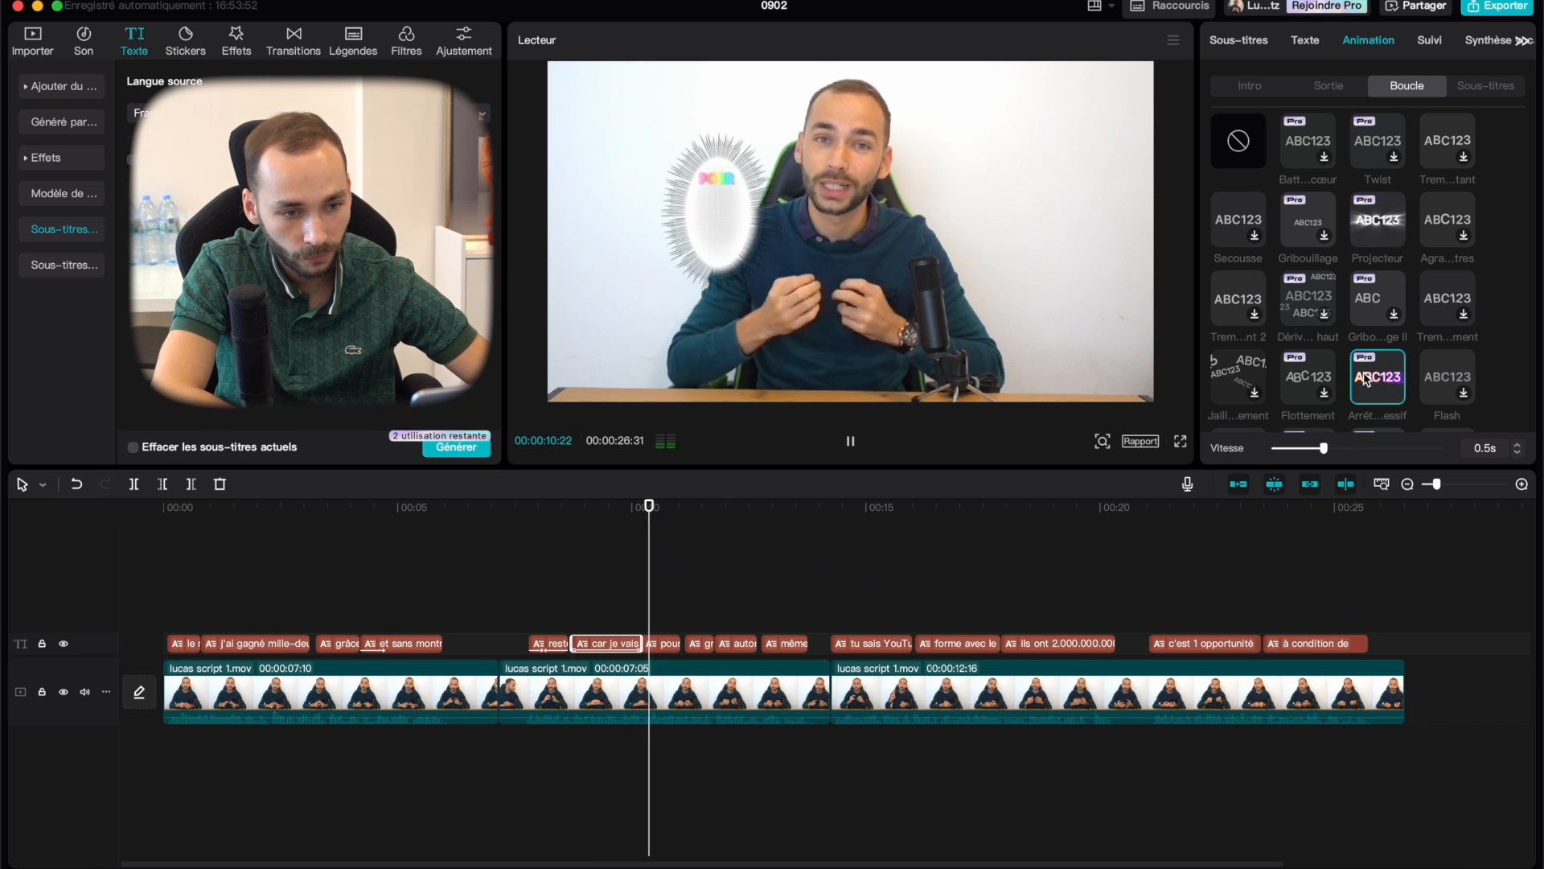
{"action": "left_click", "coordinate": [1241, 372]}
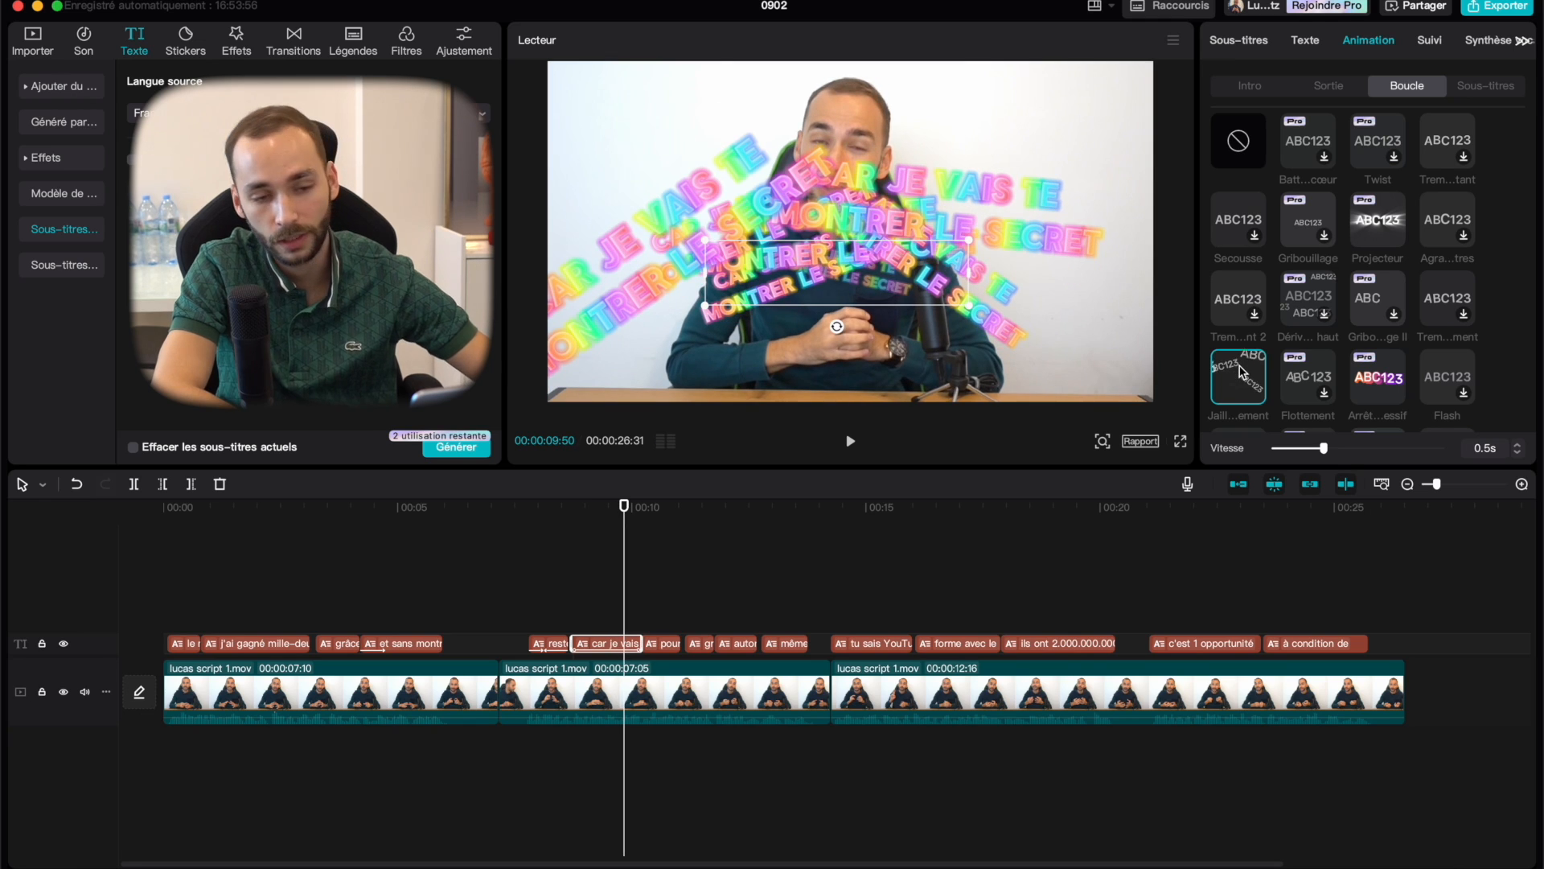
Apply the "Pous...orée" caption animation to the "car je vais te montrer le secret" subtitle, after testing "Pop...nt III" and "Lueu...re 2".
{"action": "left_click", "coordinate": [1488, 86]}
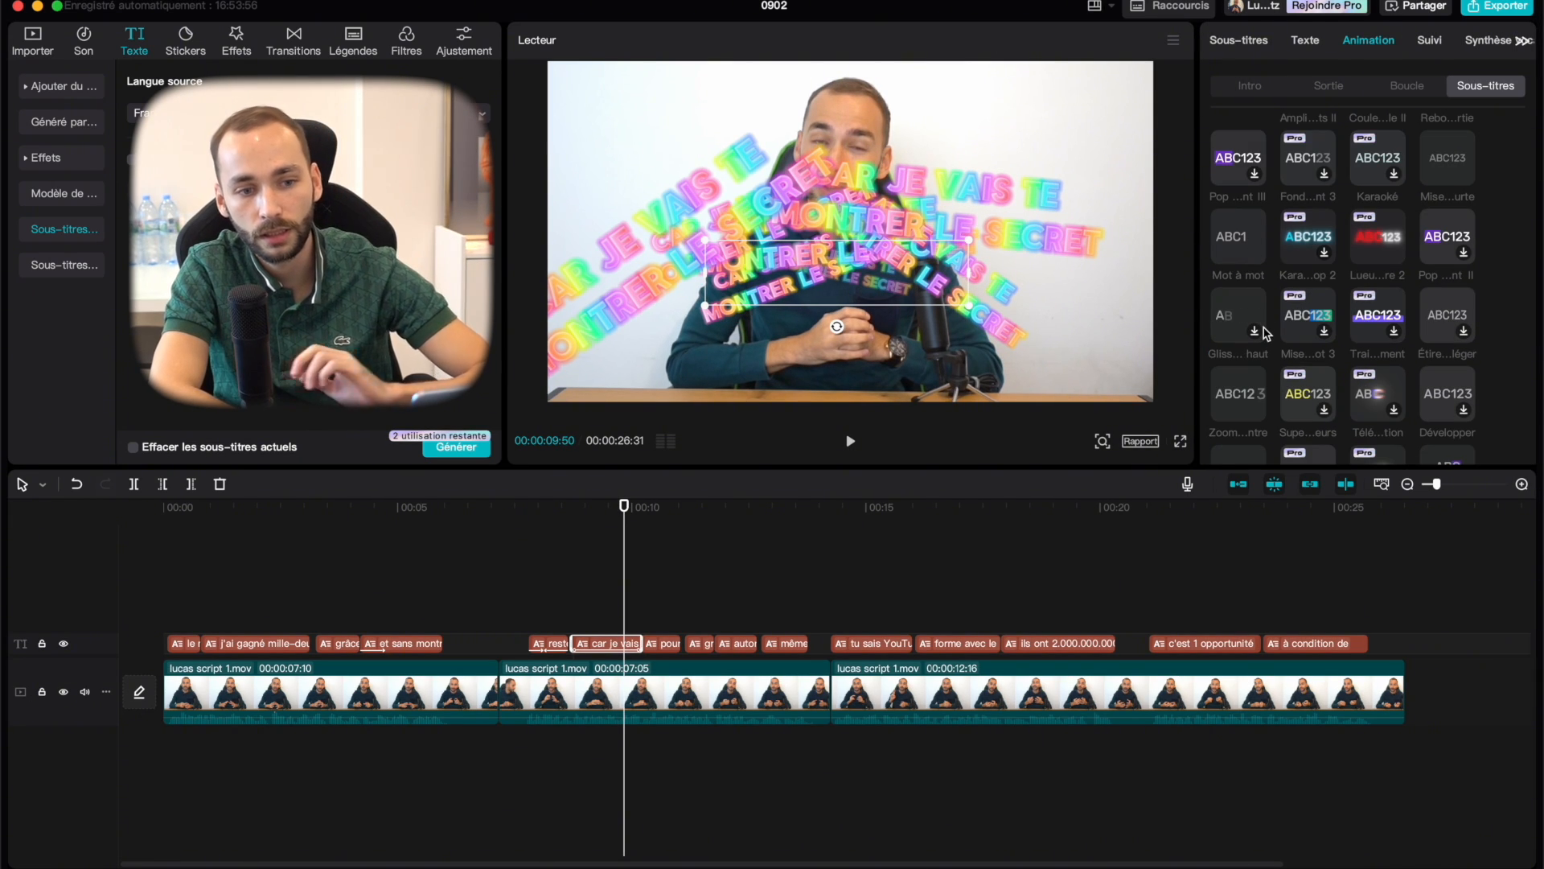
{"action": "scroll", "coordinate": [1287, 281], "scroll_direction": "down", "scroll_amount": 2}
{"action": "scroll", "coordinate": [1267, 334], "scroll_direction": "up", "scroll_amount": 3}
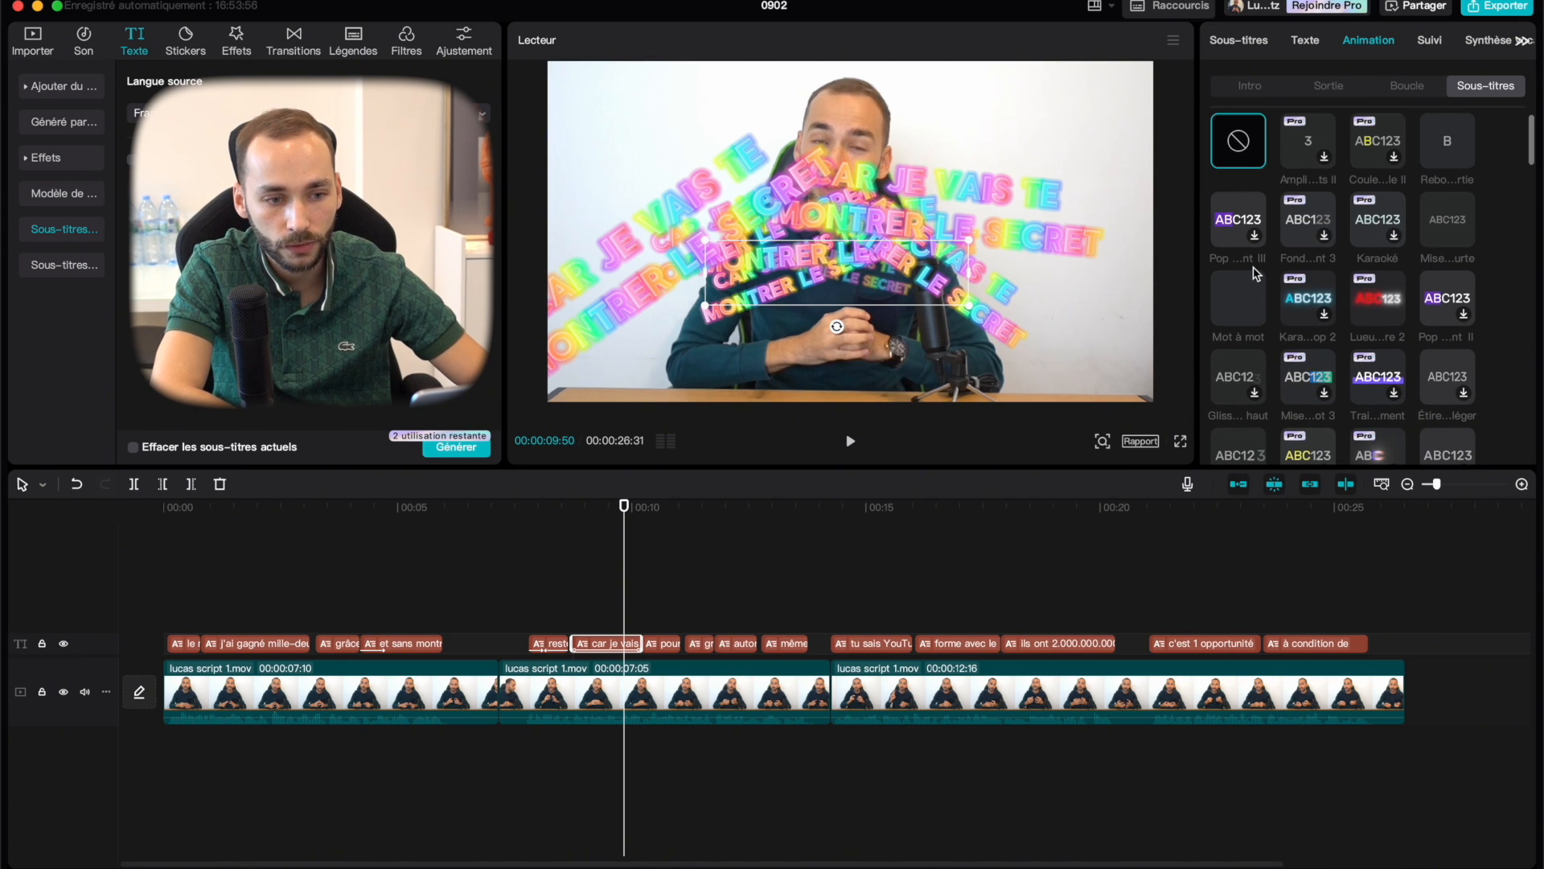
{"action": "left_click", "coordinate": [1236, 229]}
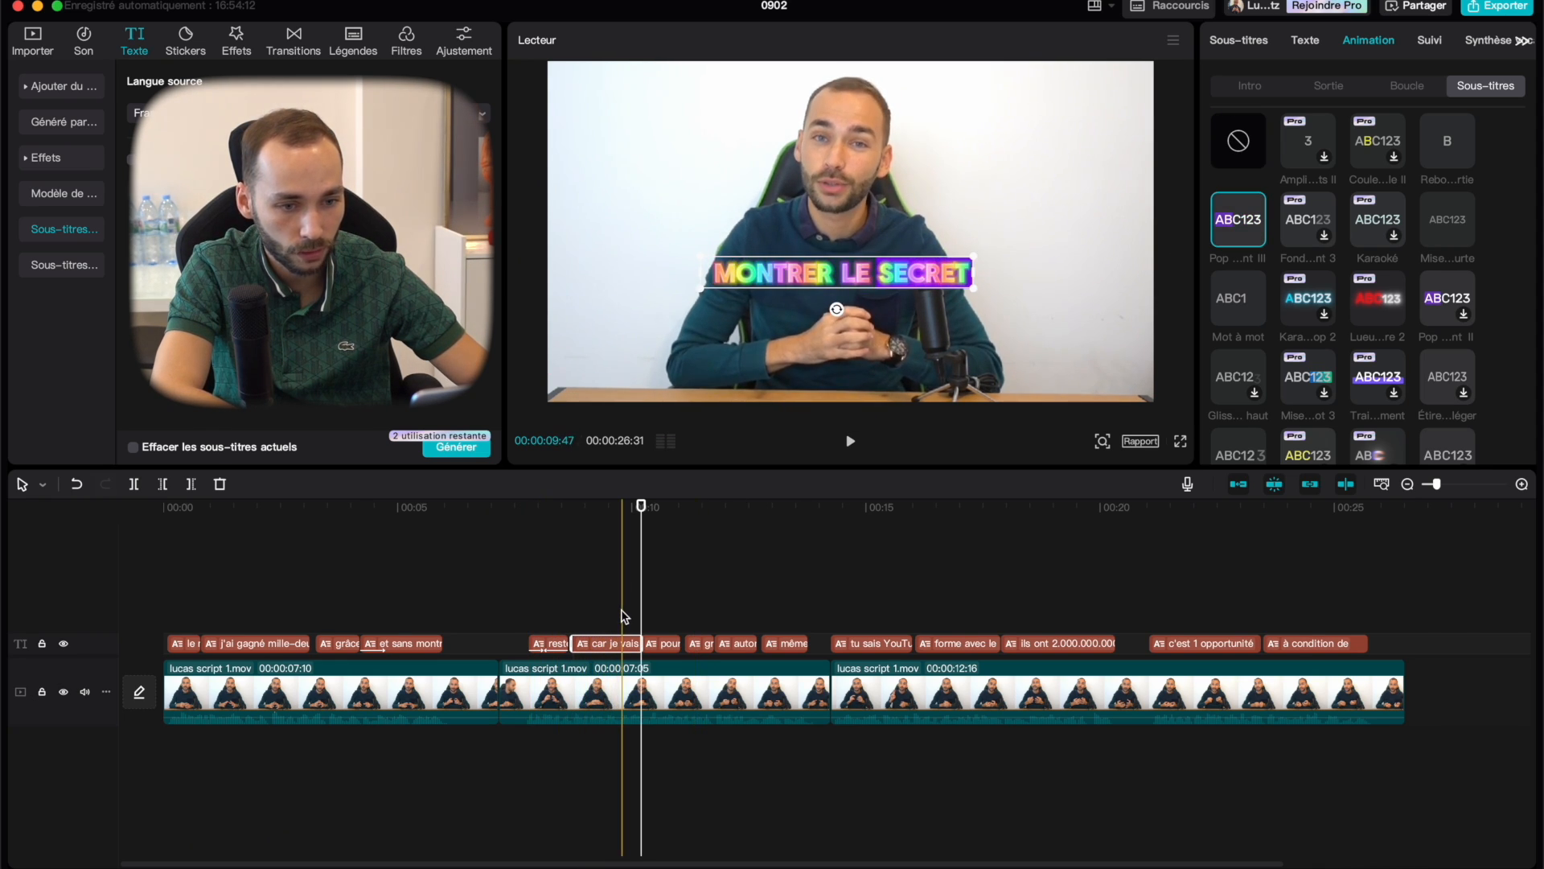
{"action": "left_click", "coordinate": [1385, 299]}
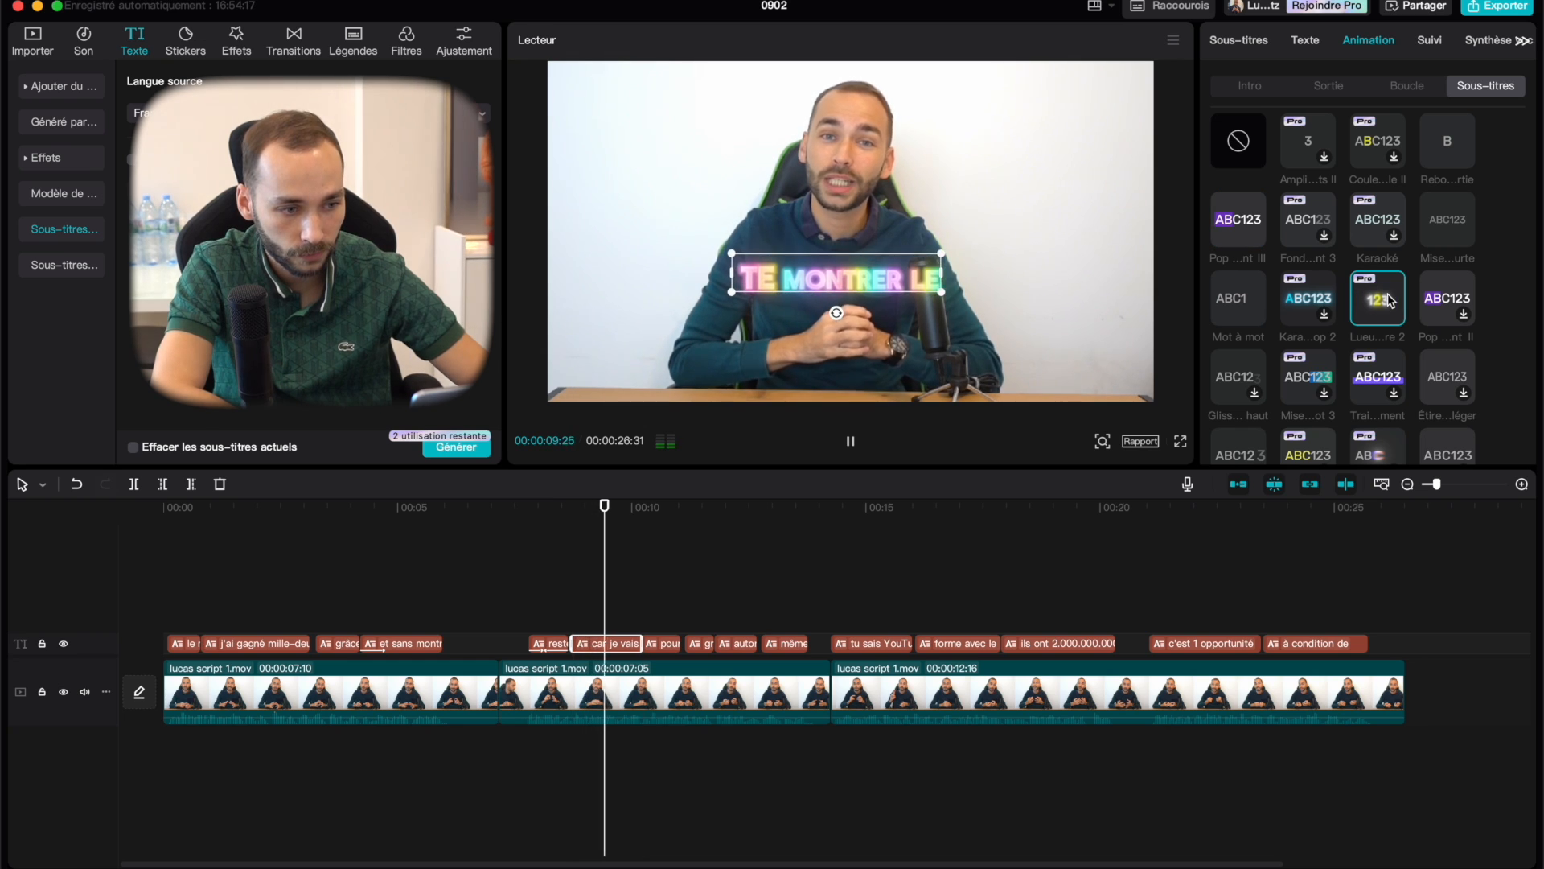
{"action": "scroll", "coordinate": [1384, 346], "scroll_direction": "down", "scroll_amount": 3}
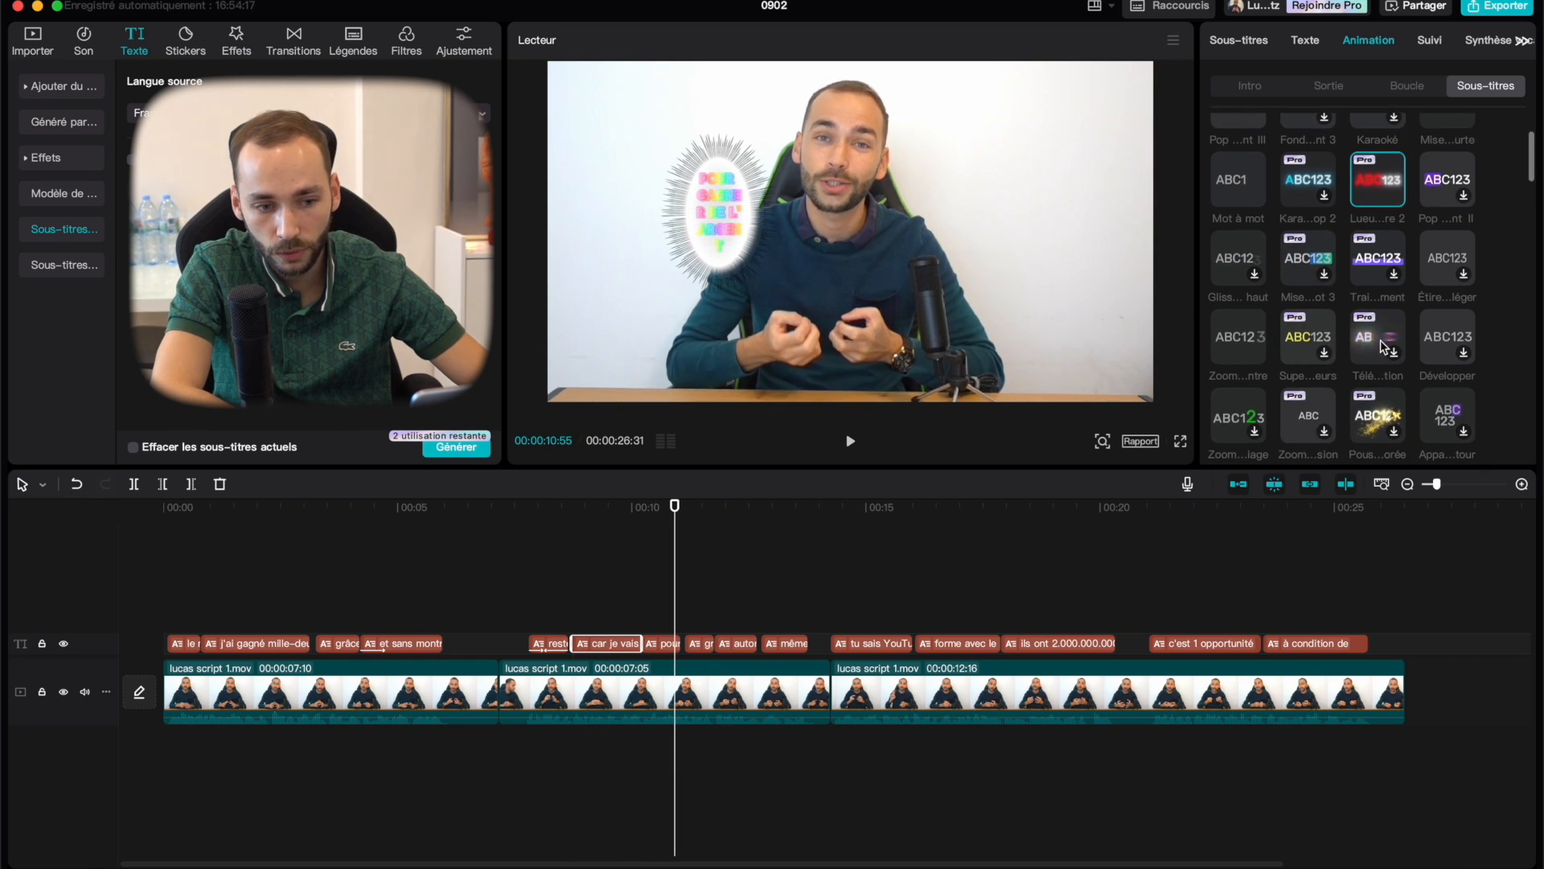
{"action": "scroll", "coordinate": [1384, 346], "scroll_direction": "down", "scroll_amount": 2}
{"action": "left_click", "coordinate": [1375, 336]}
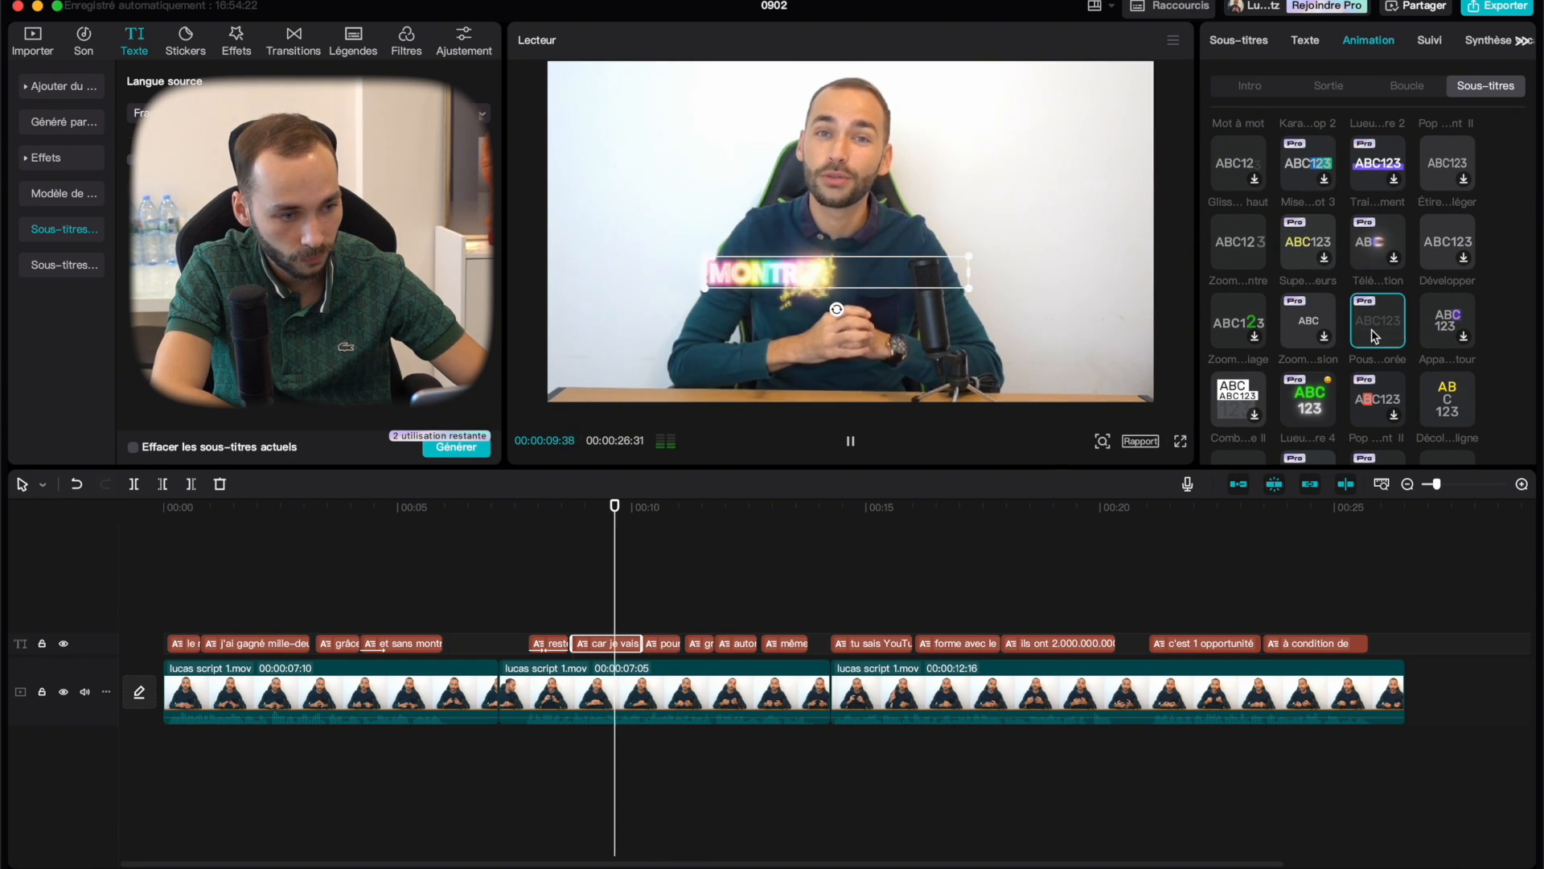
{"action": "scroll", "coordinate": [1376, 336], "scroll_direction": "up", "scroll_amount": 5}
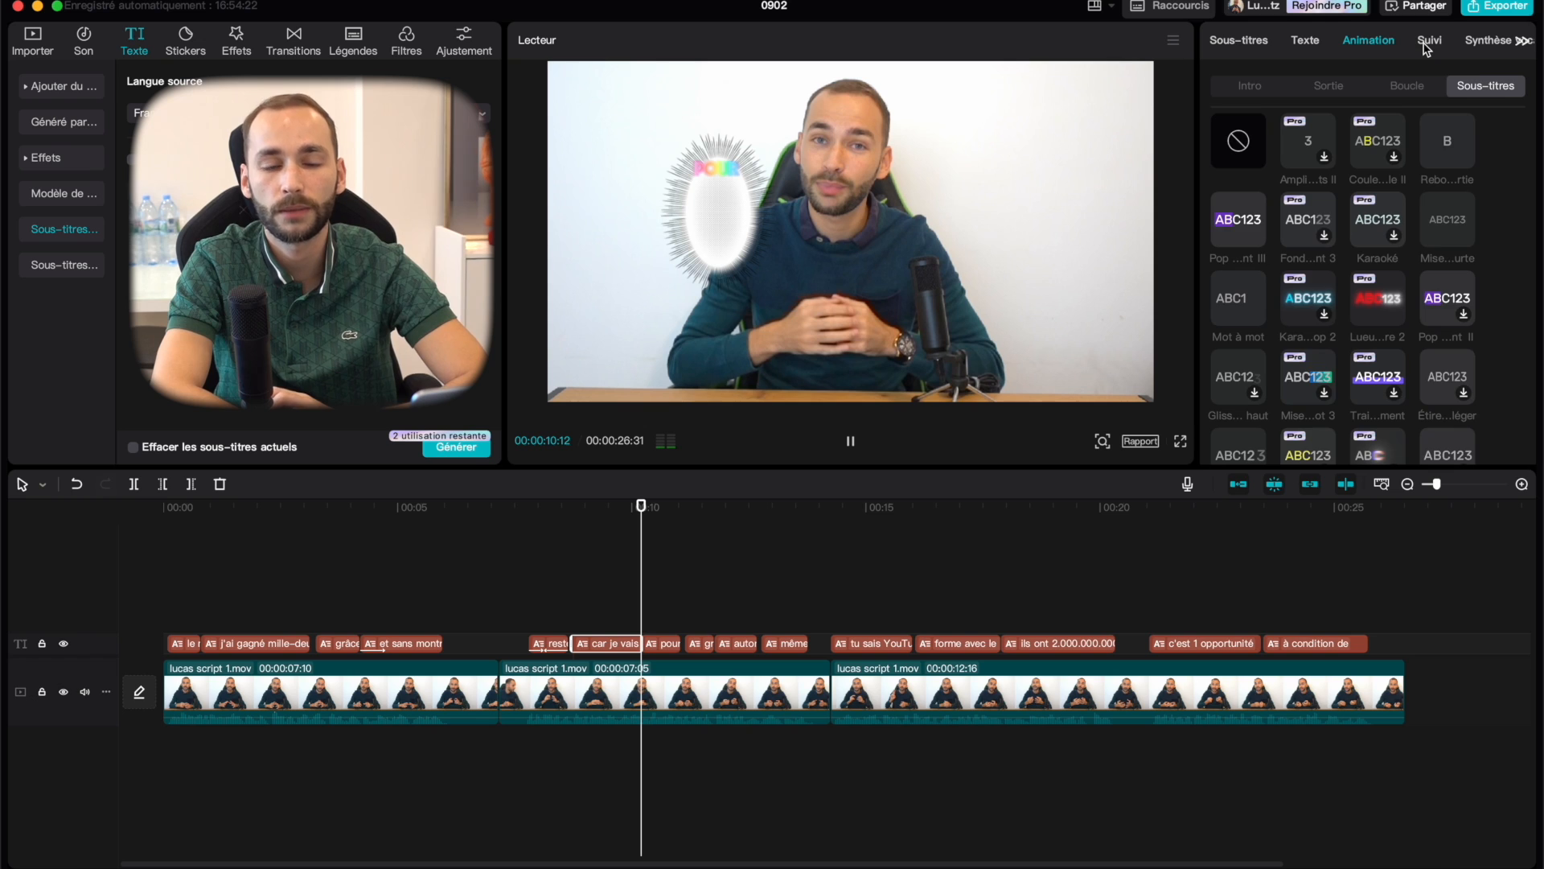
Replace every "à" with "À" across all the subtitles using find and replace.
{"action": "left_click", "coordinate": [1238, 40]}
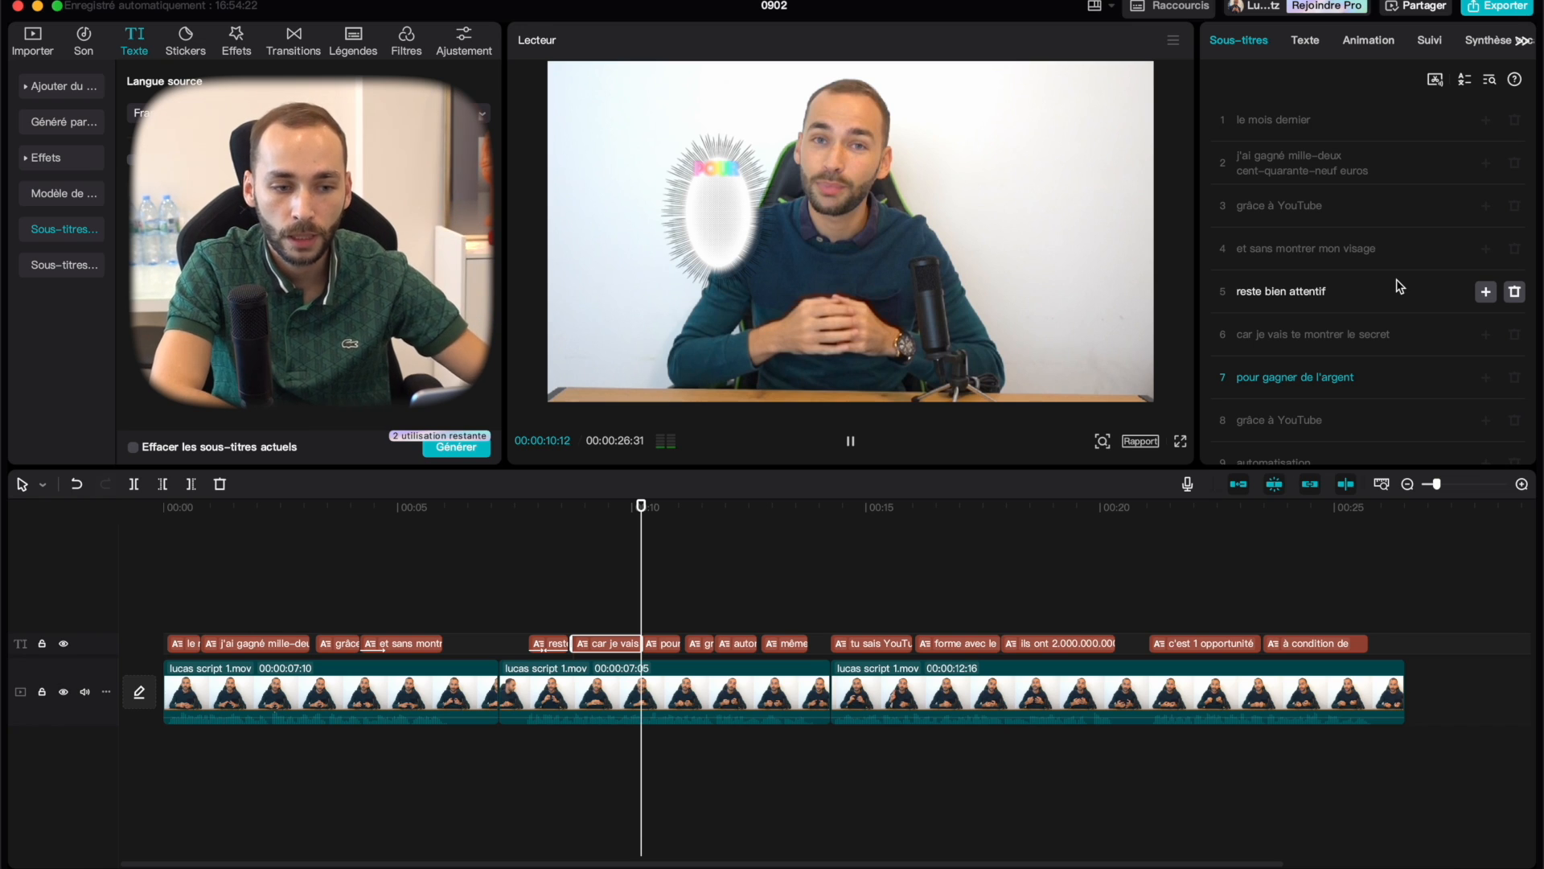
{"action": "left_click", "coordinate": [1306, 213]}
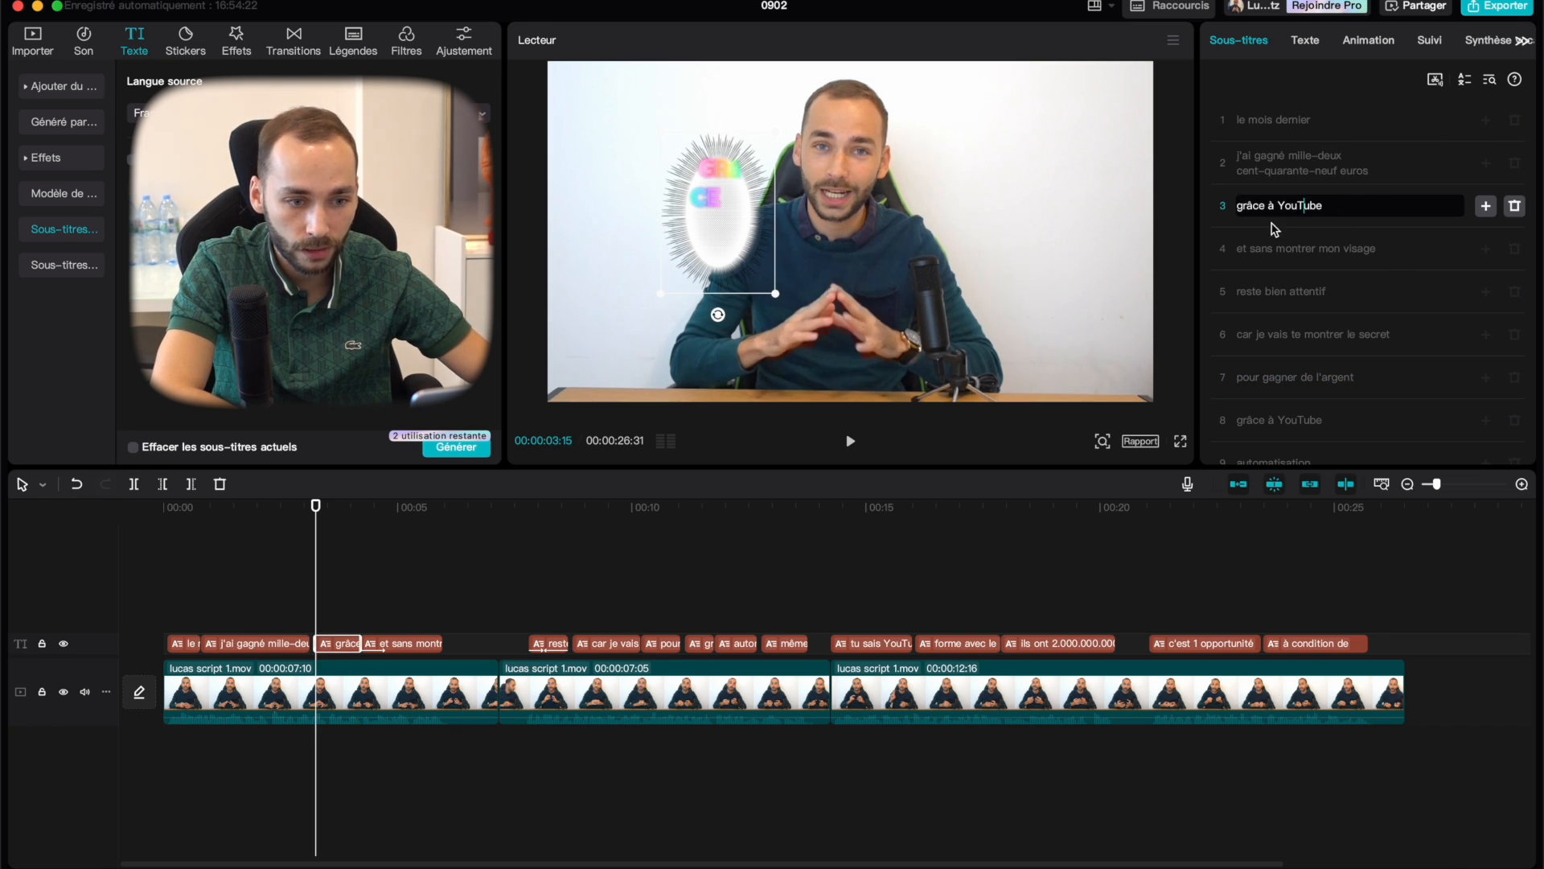
{"action": "left_click", "coordinate": [1488, 84]}
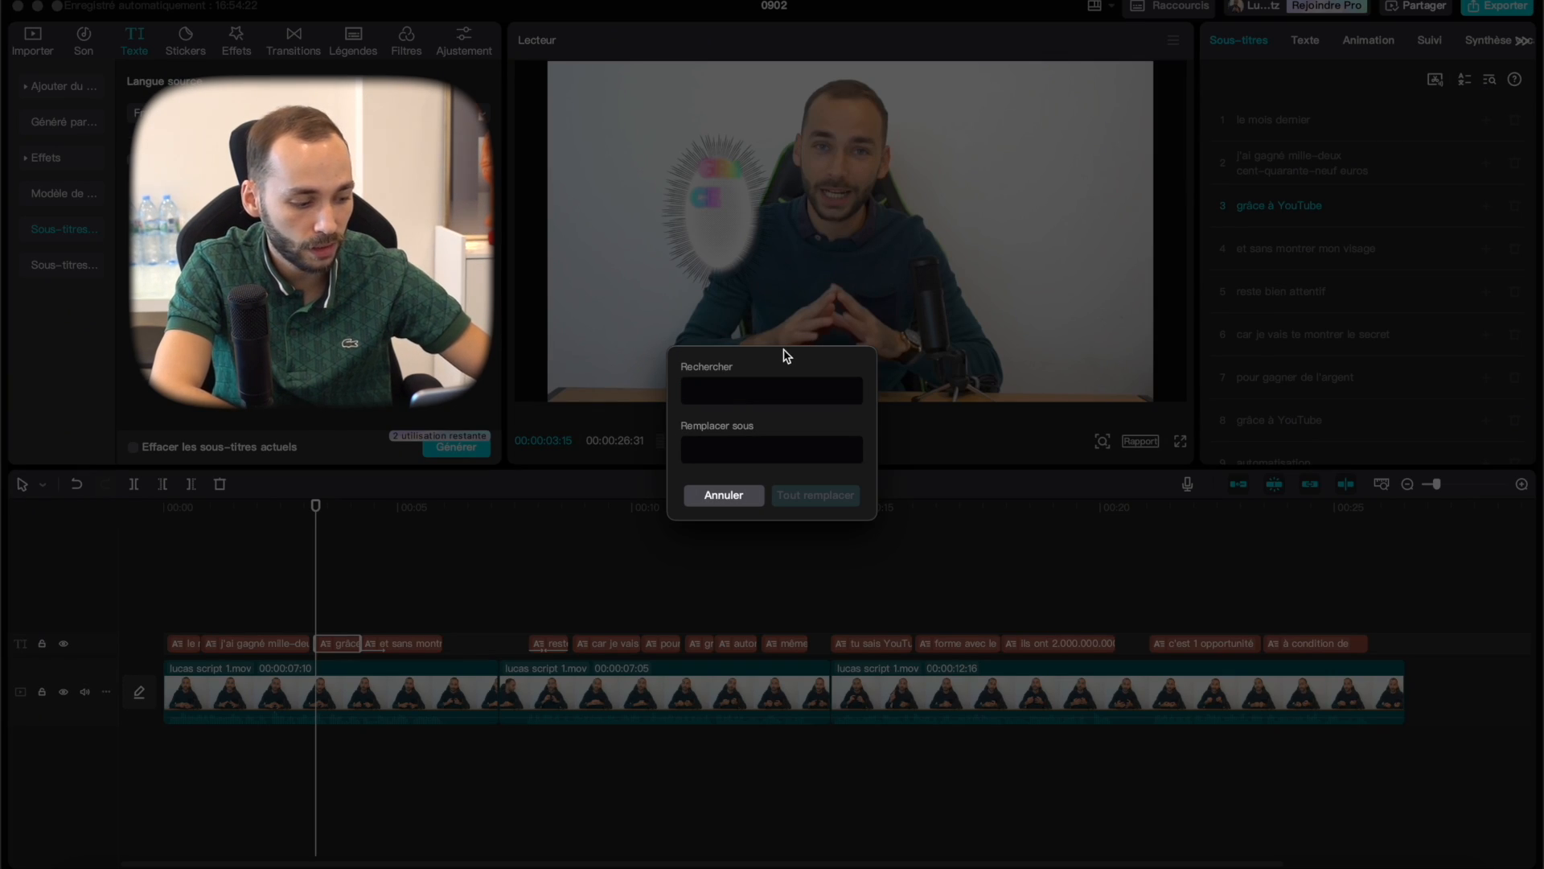
{"action": "type", "text": "aà"}
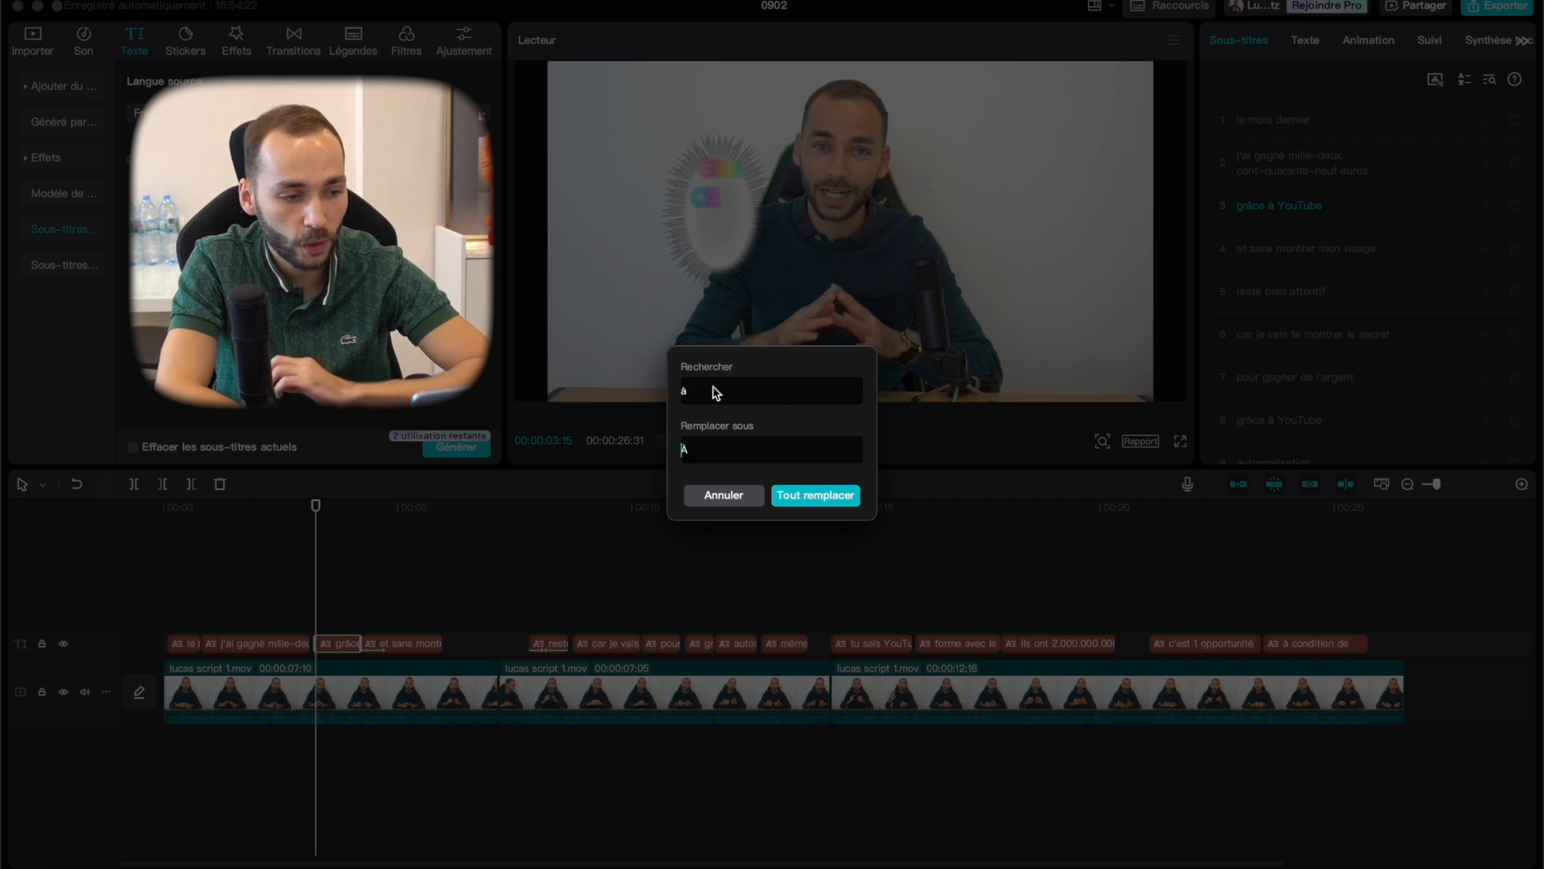
{"action": "left_click", "coordinate": [816, 496]}
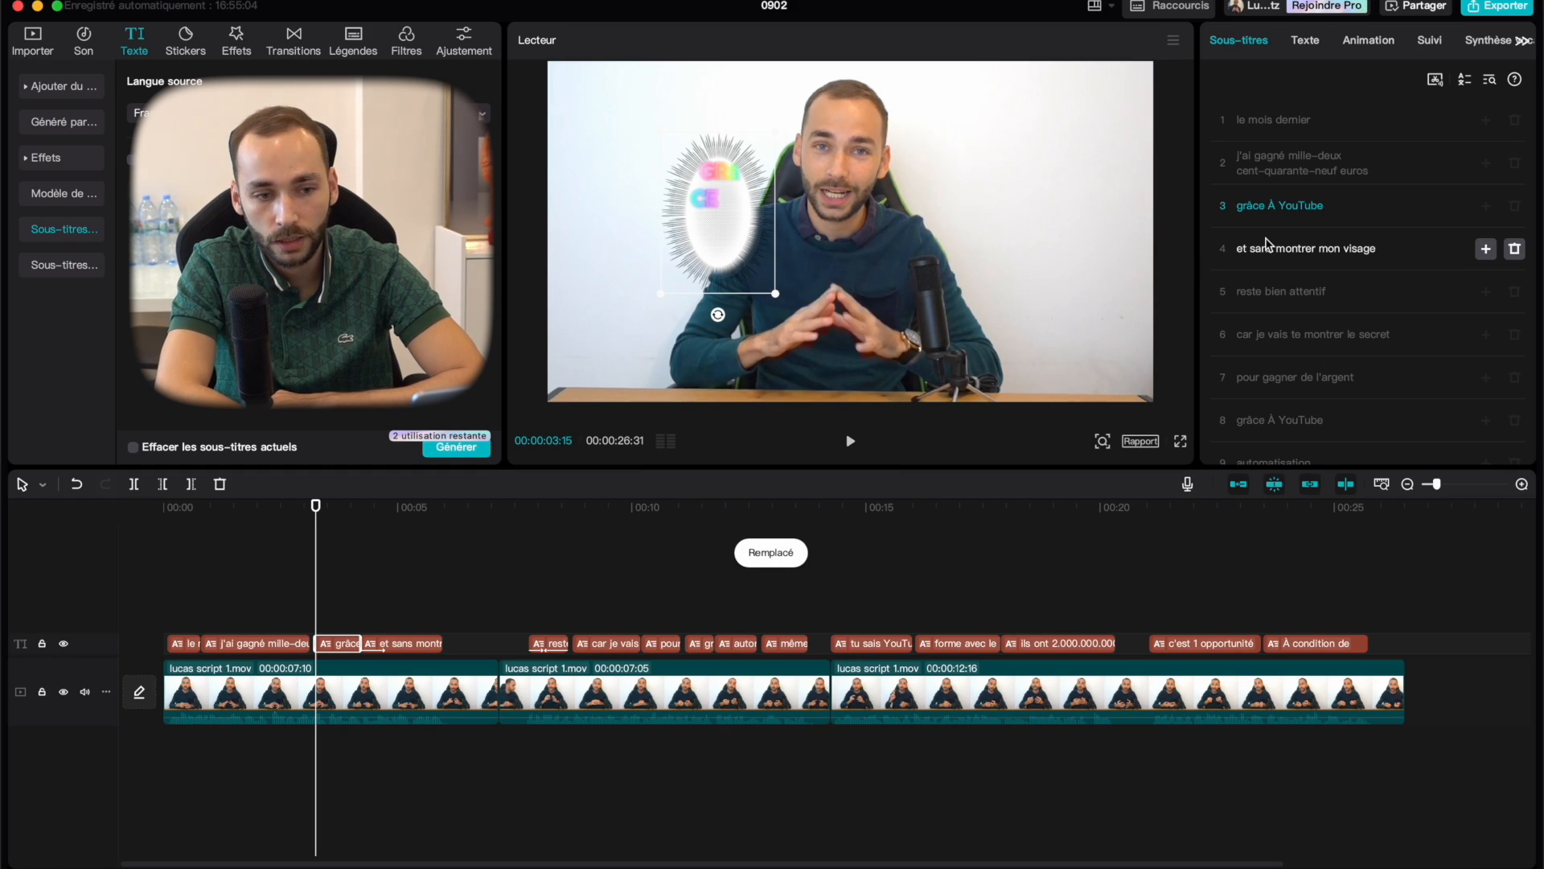